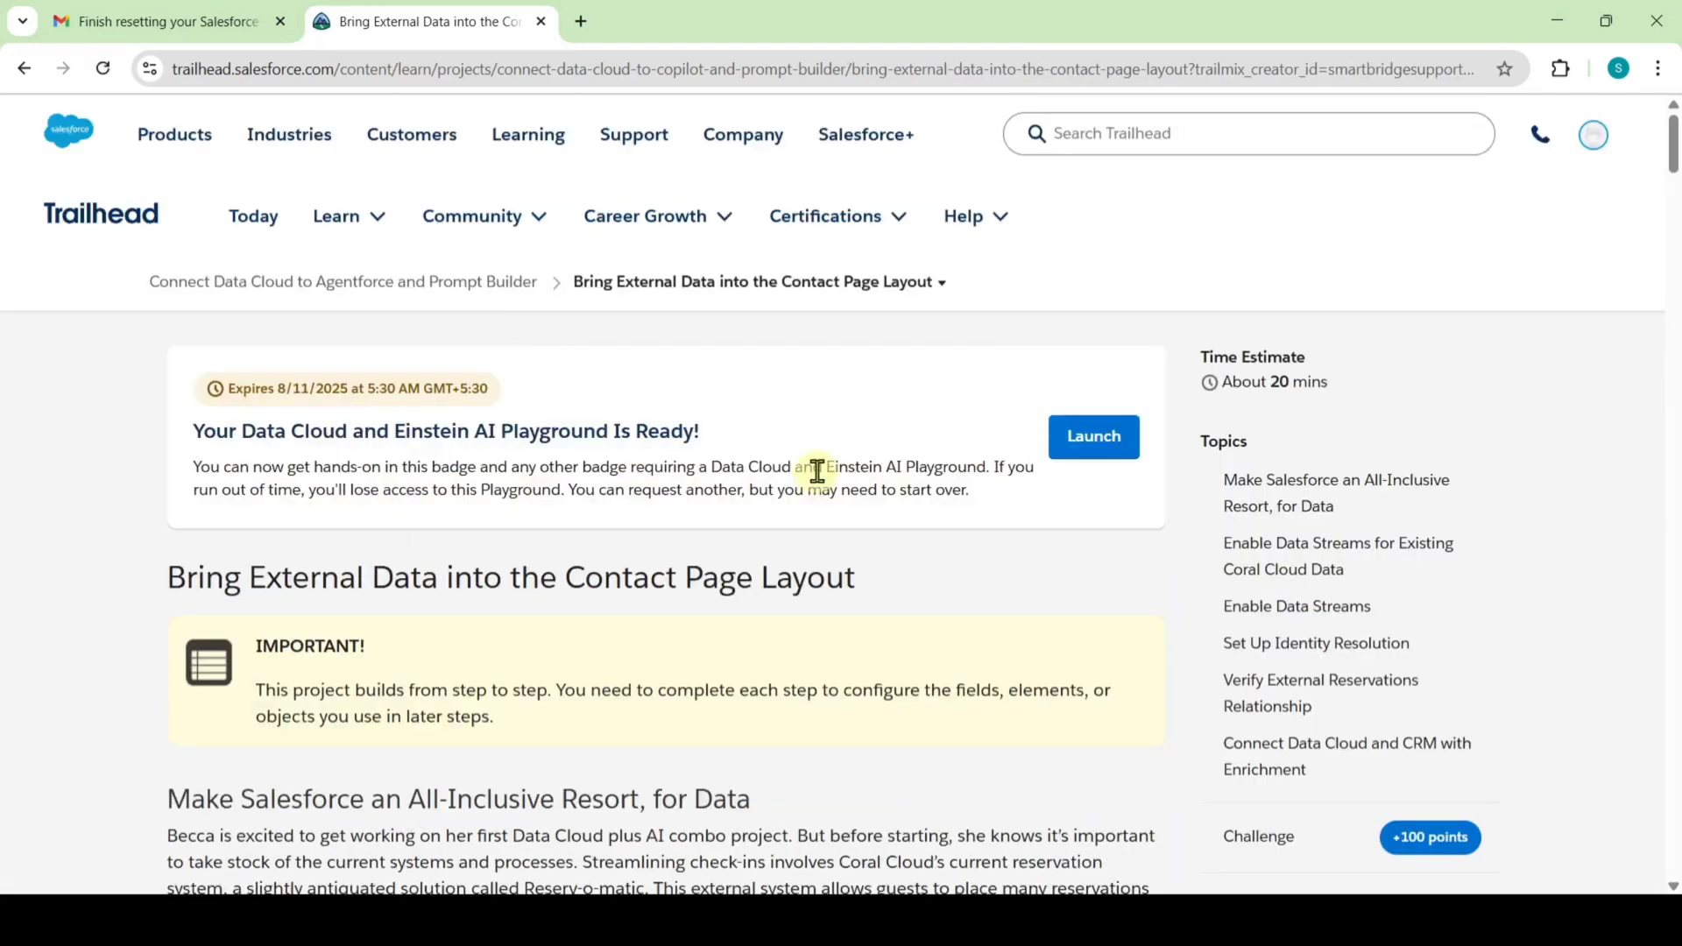
Step: Launch the Data Cloud and Einstein AI playground and find the Enable Data Streams instructions on the Trailhead page
click(1085, 434)
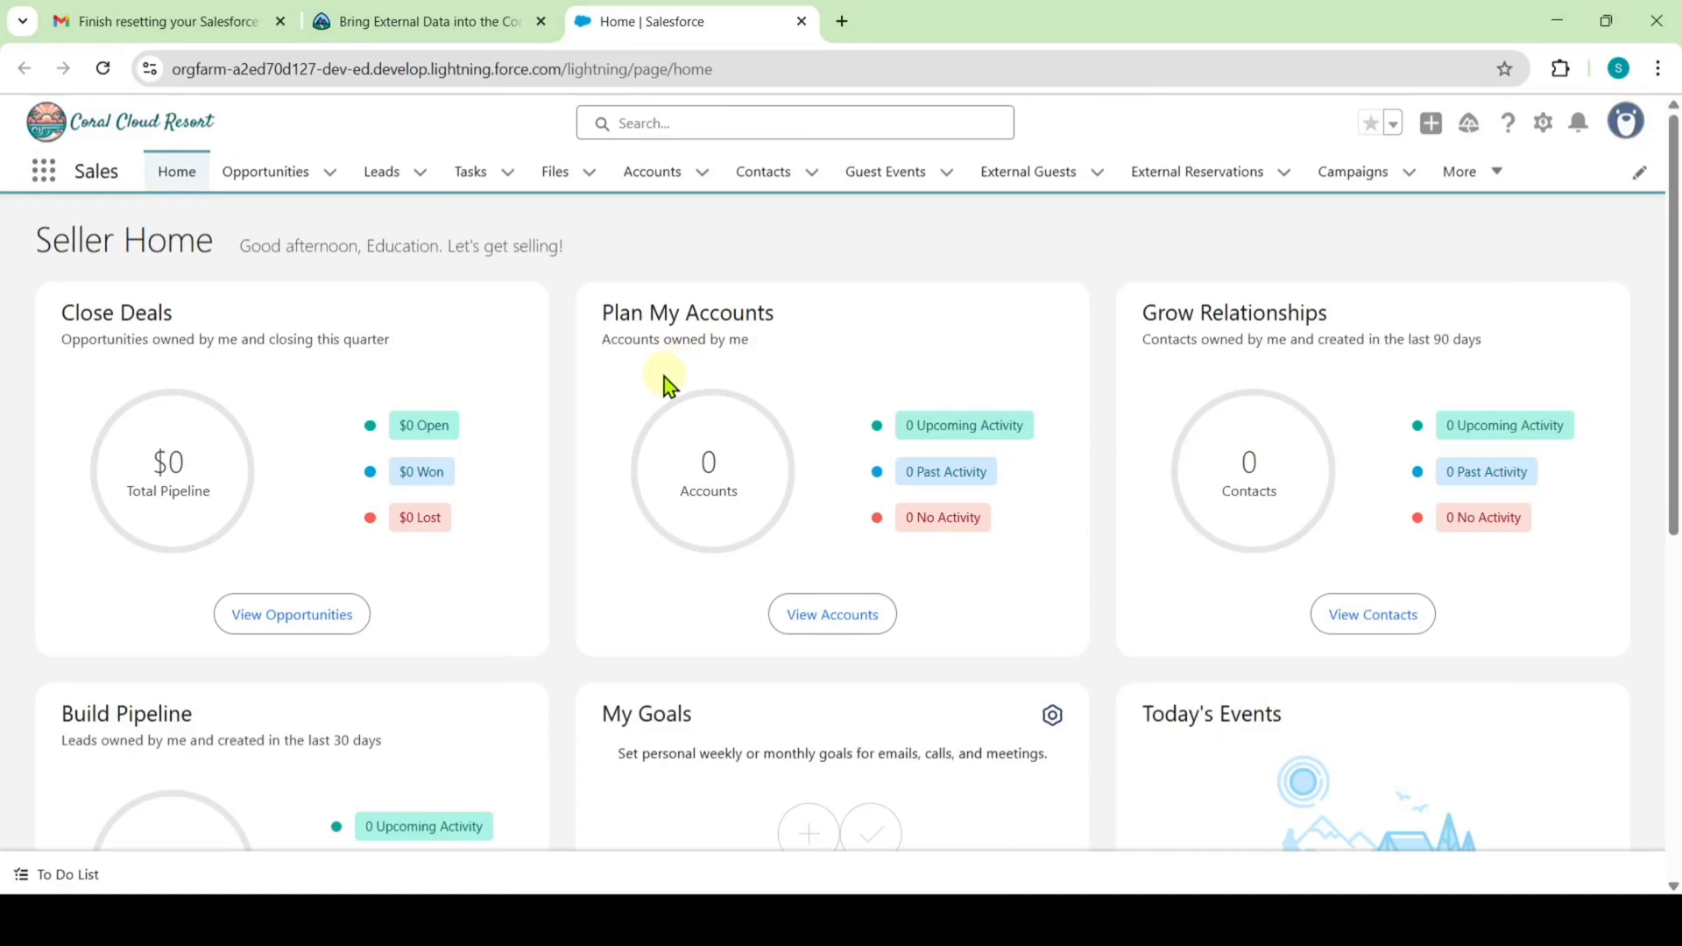
click(438, 21)
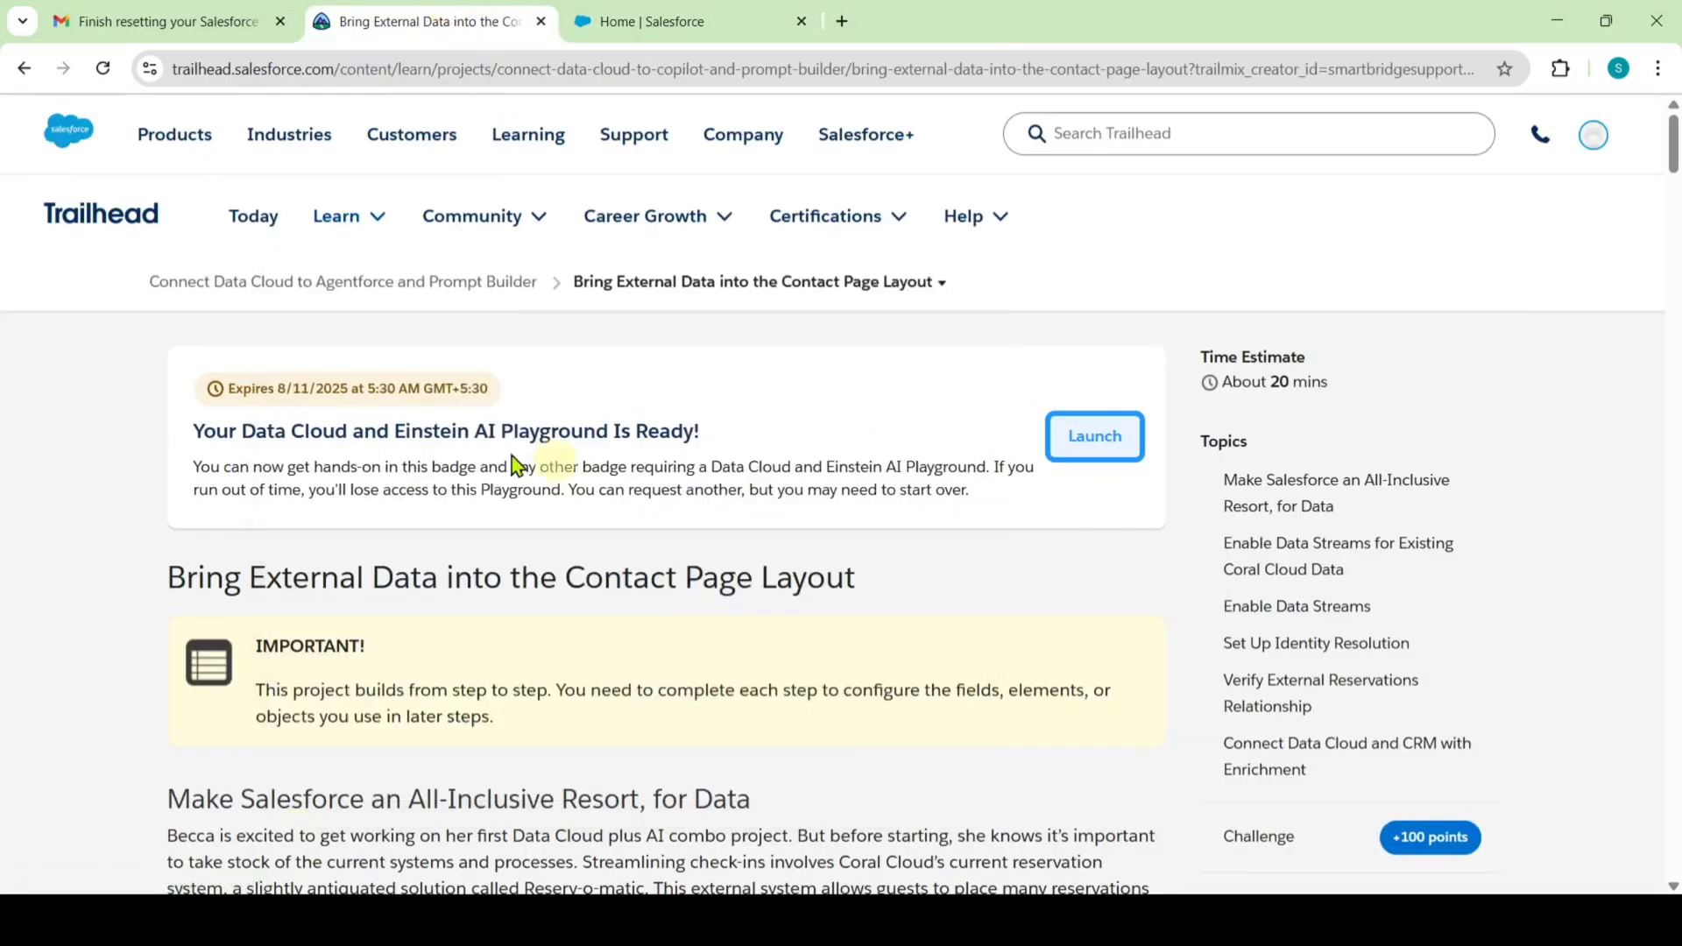
scroll(454, 598, down, 5)
scroll(454, 597, down, 15)
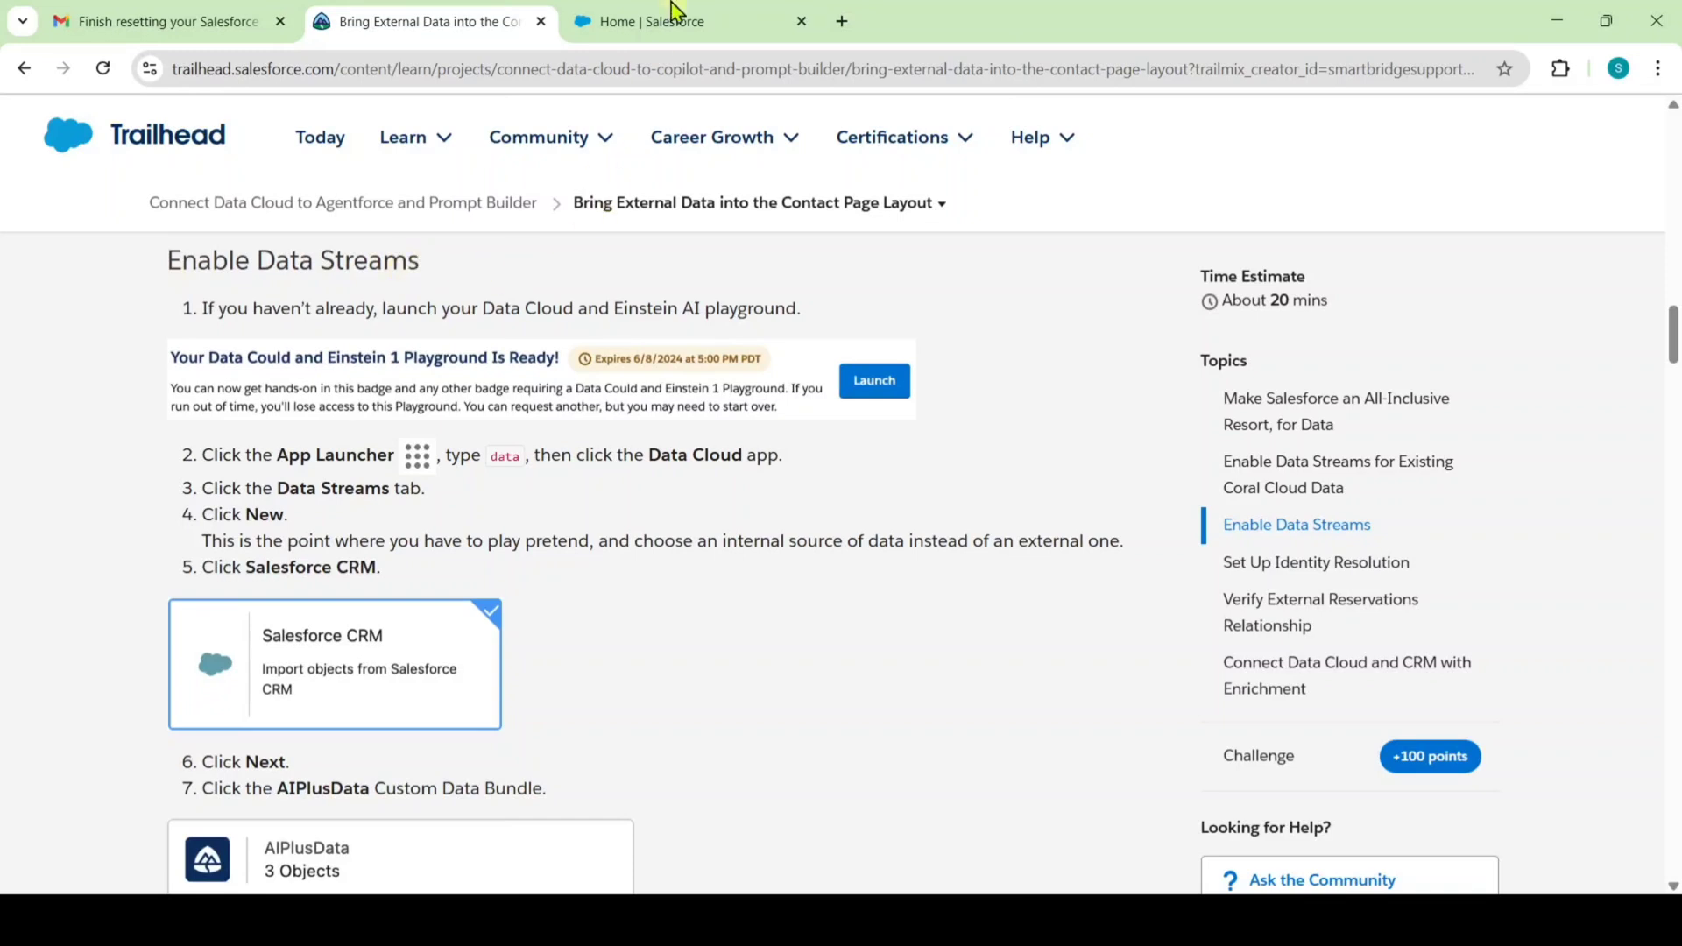
Step: Switch to the Salesforce playground org and open the Data Cloud app by searching the available apps for "data"
click(674, 15)
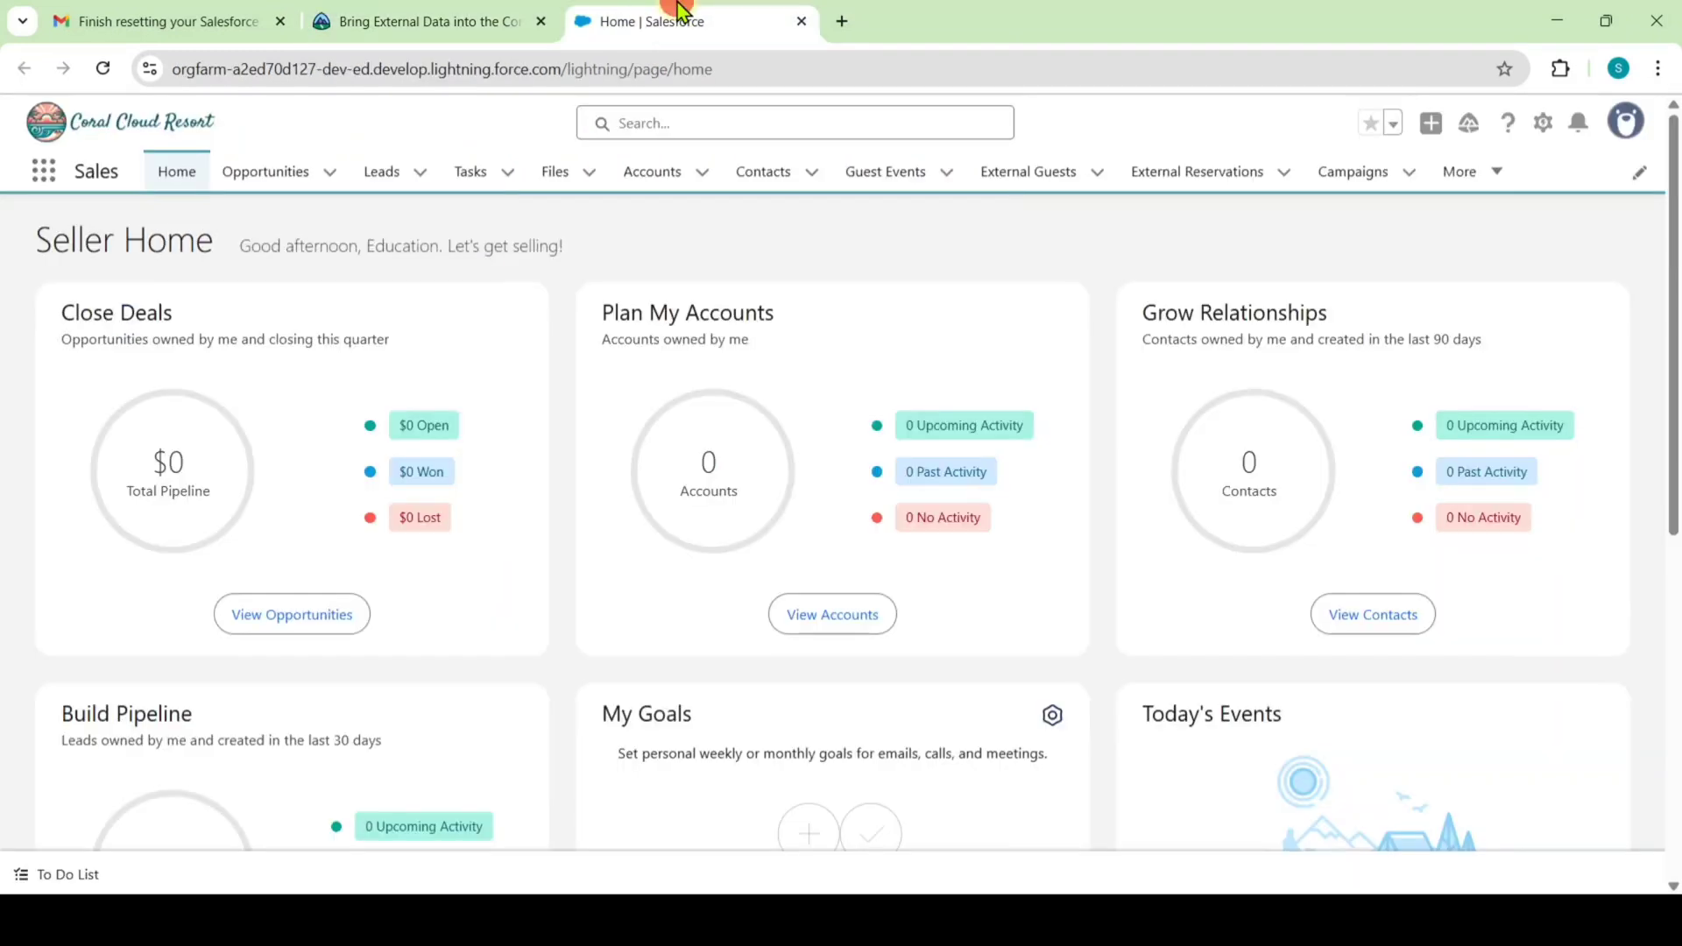
click(41, 175)
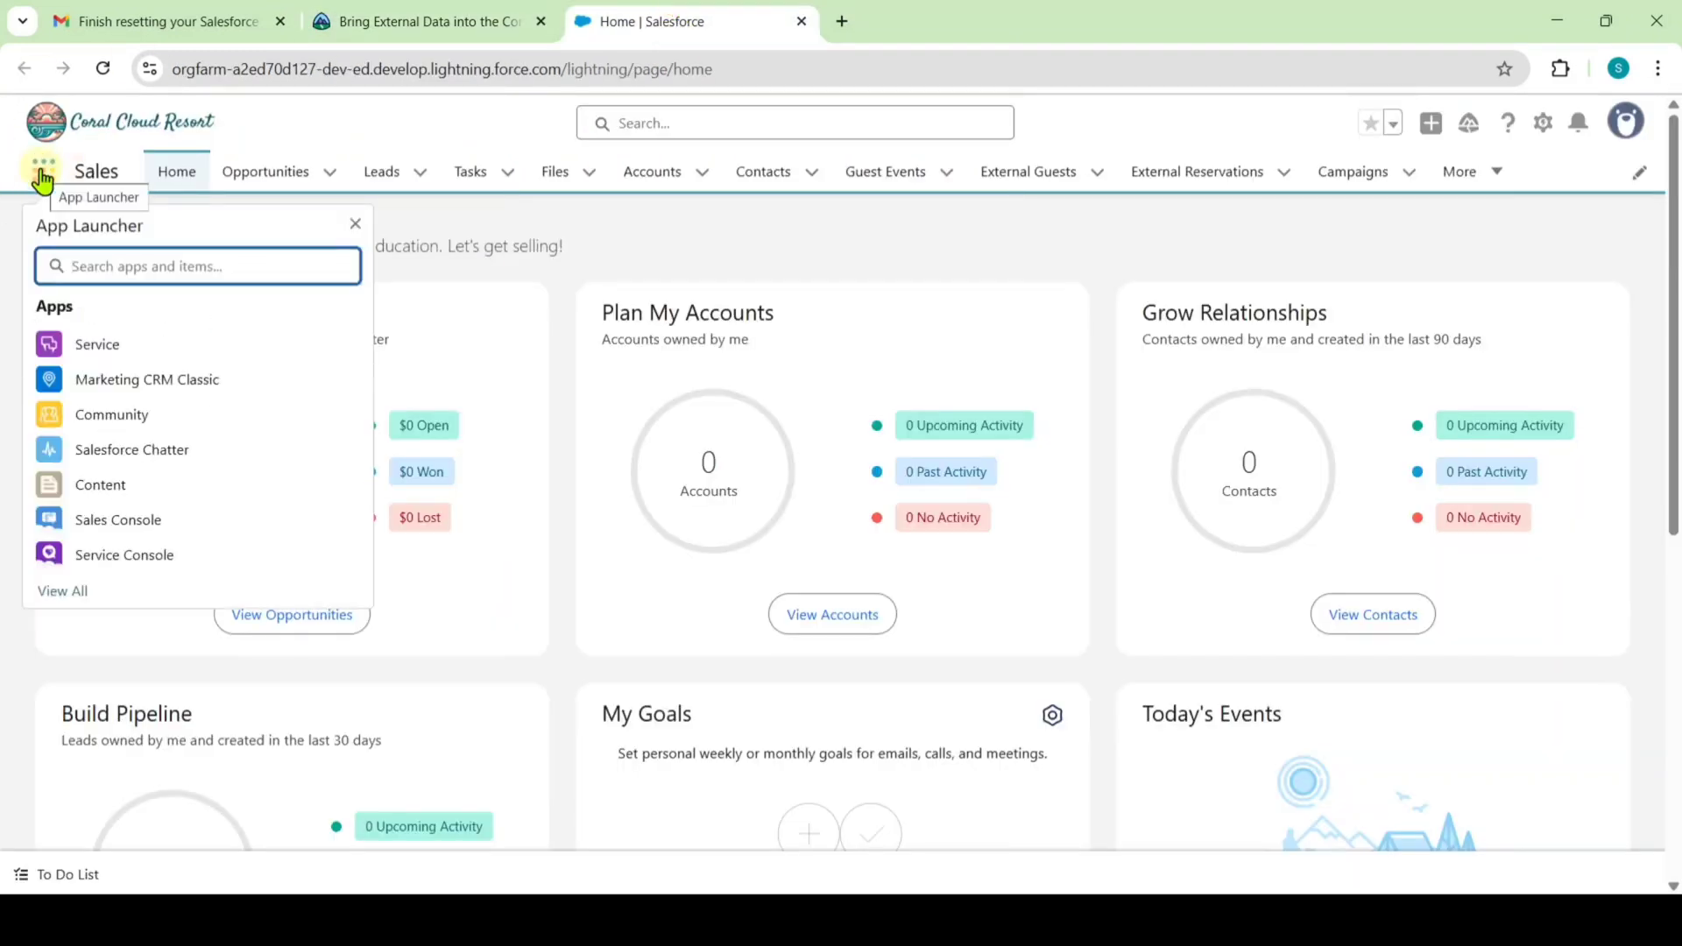
click(130, 271)
text(data)
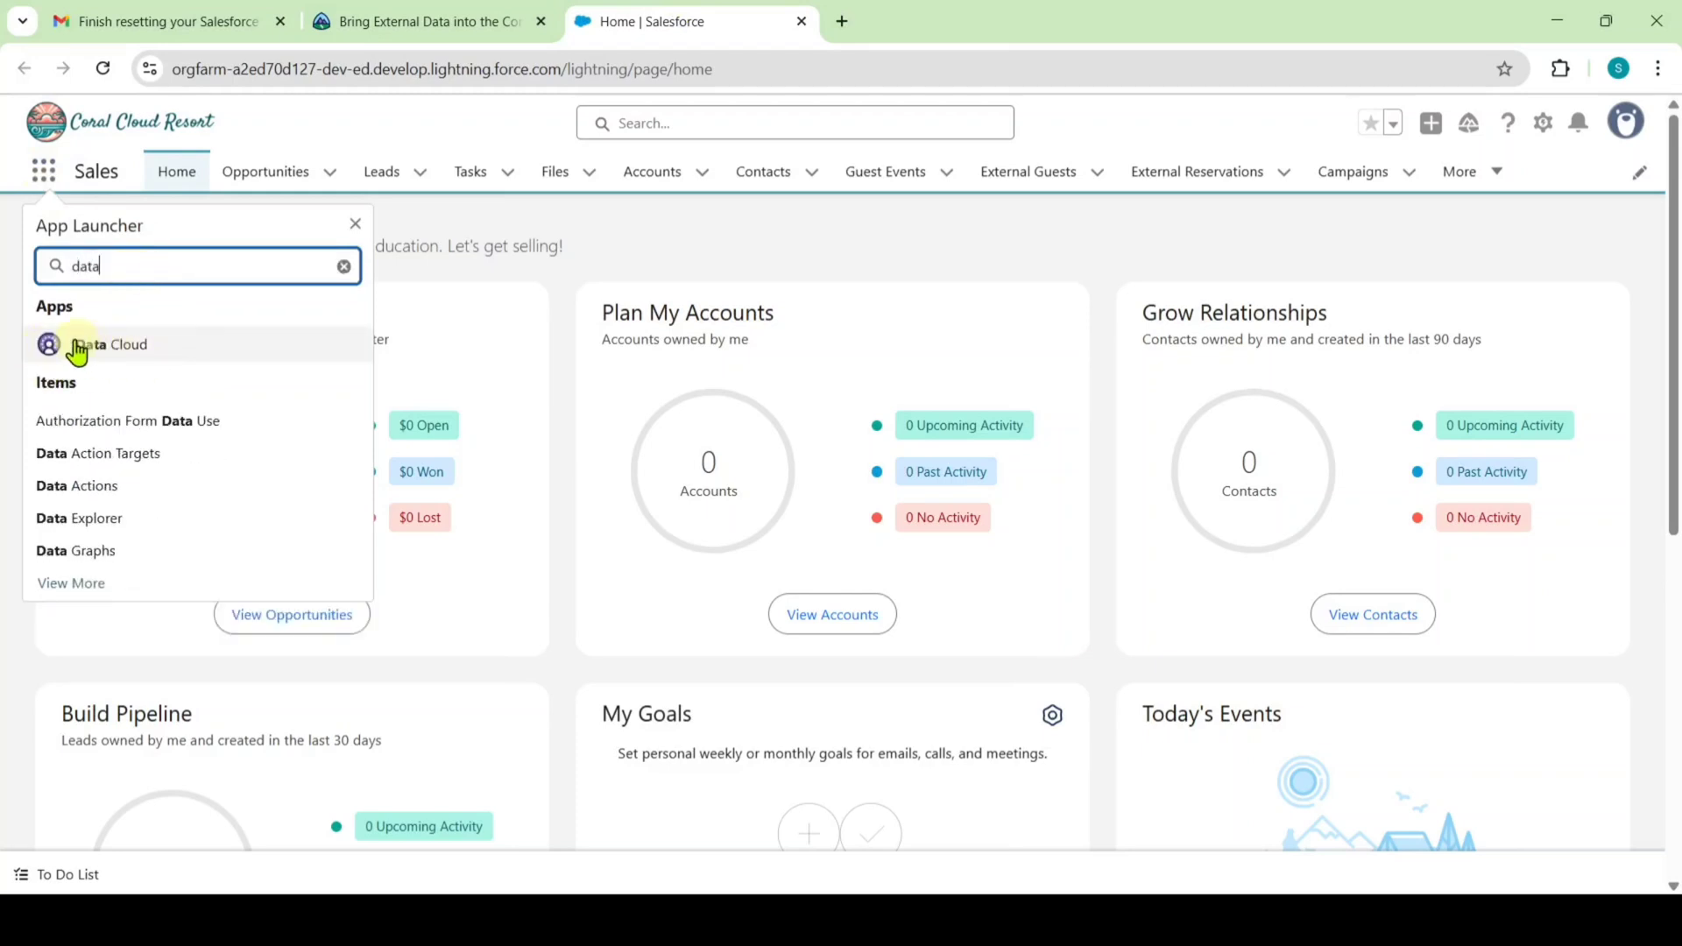
click(103, 347)
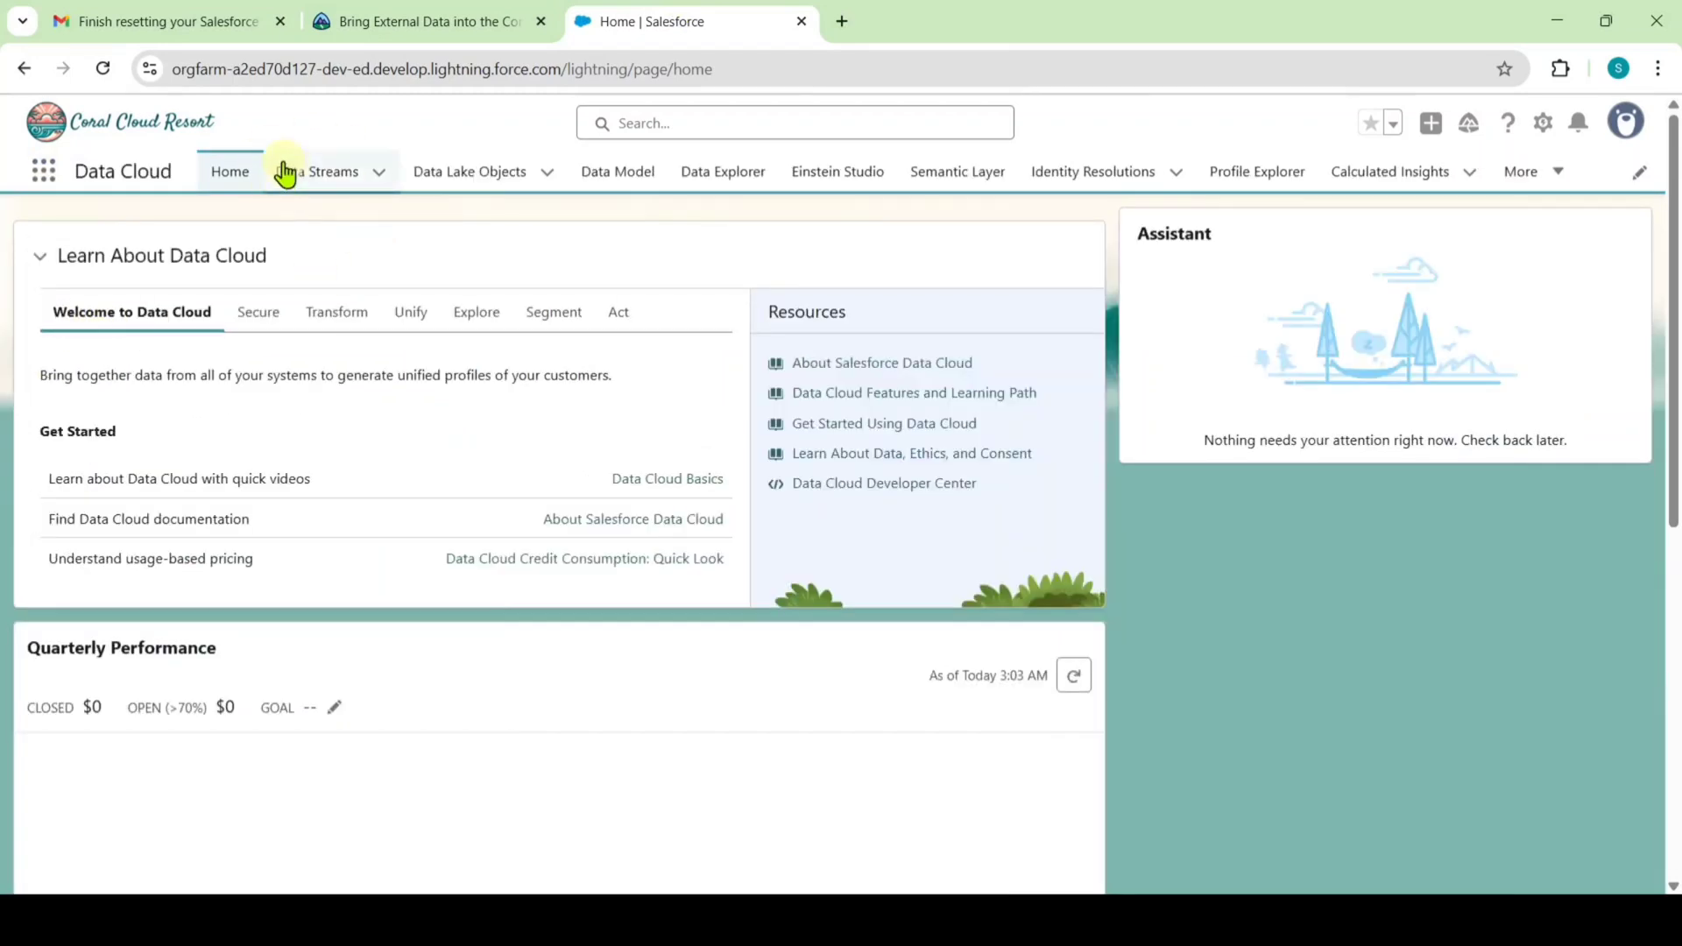
Step: Start a new data stream in Data Cloud with Salesforce CRM as the connected source
click(302, 180)
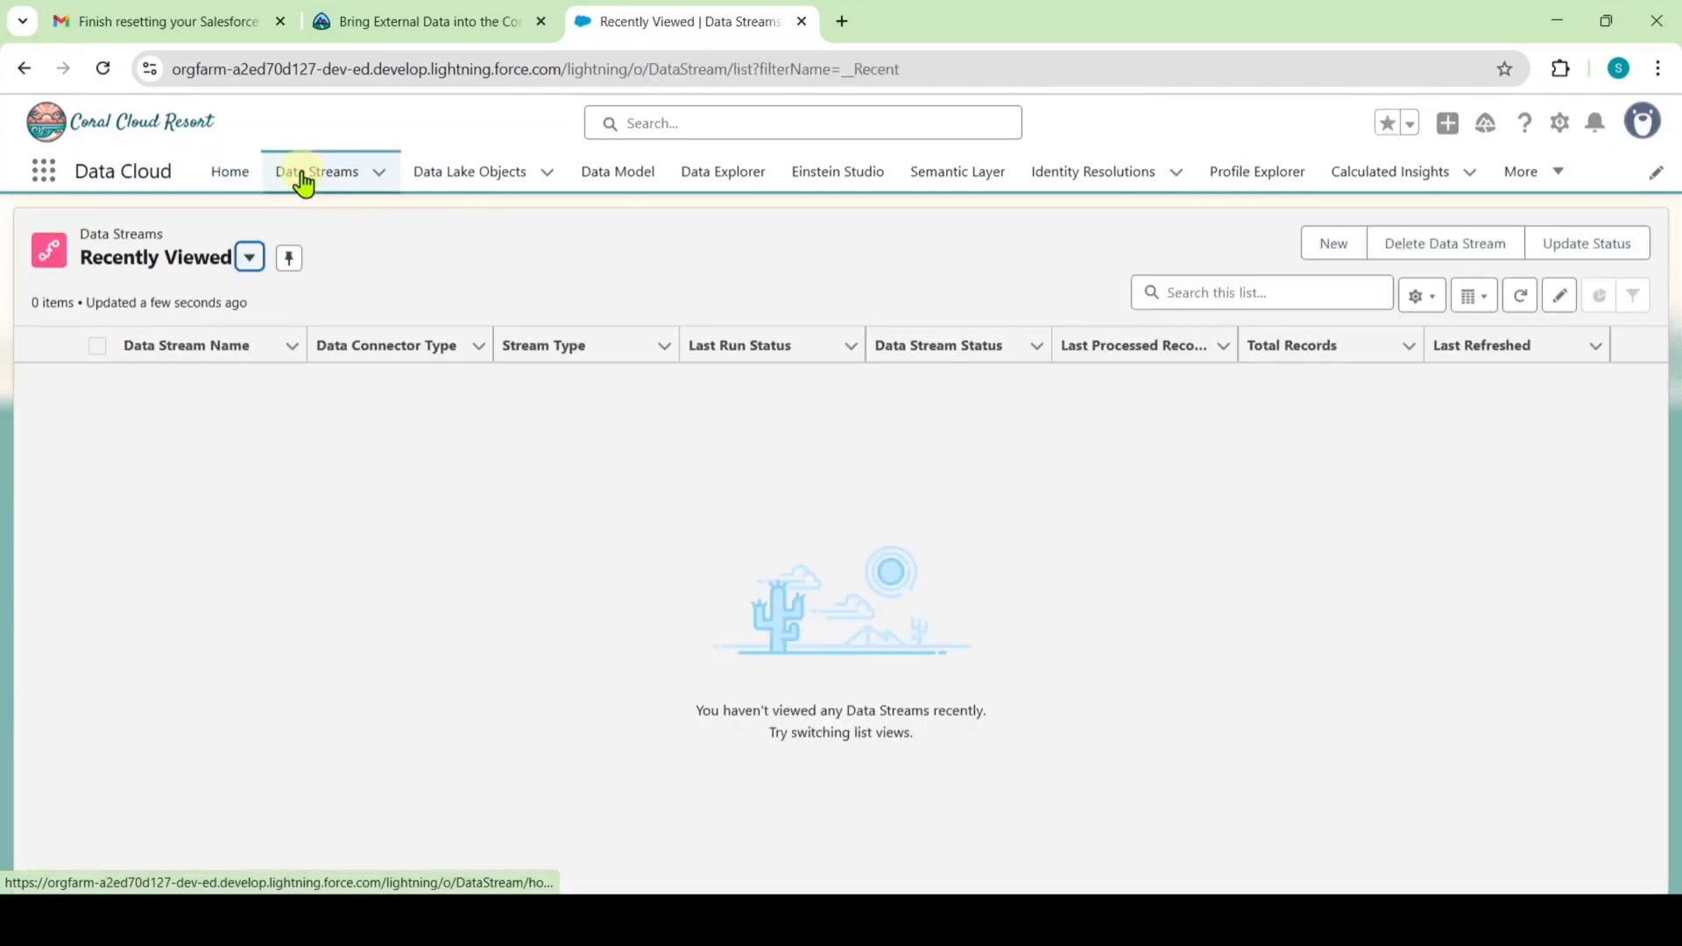
click(1326, 246)
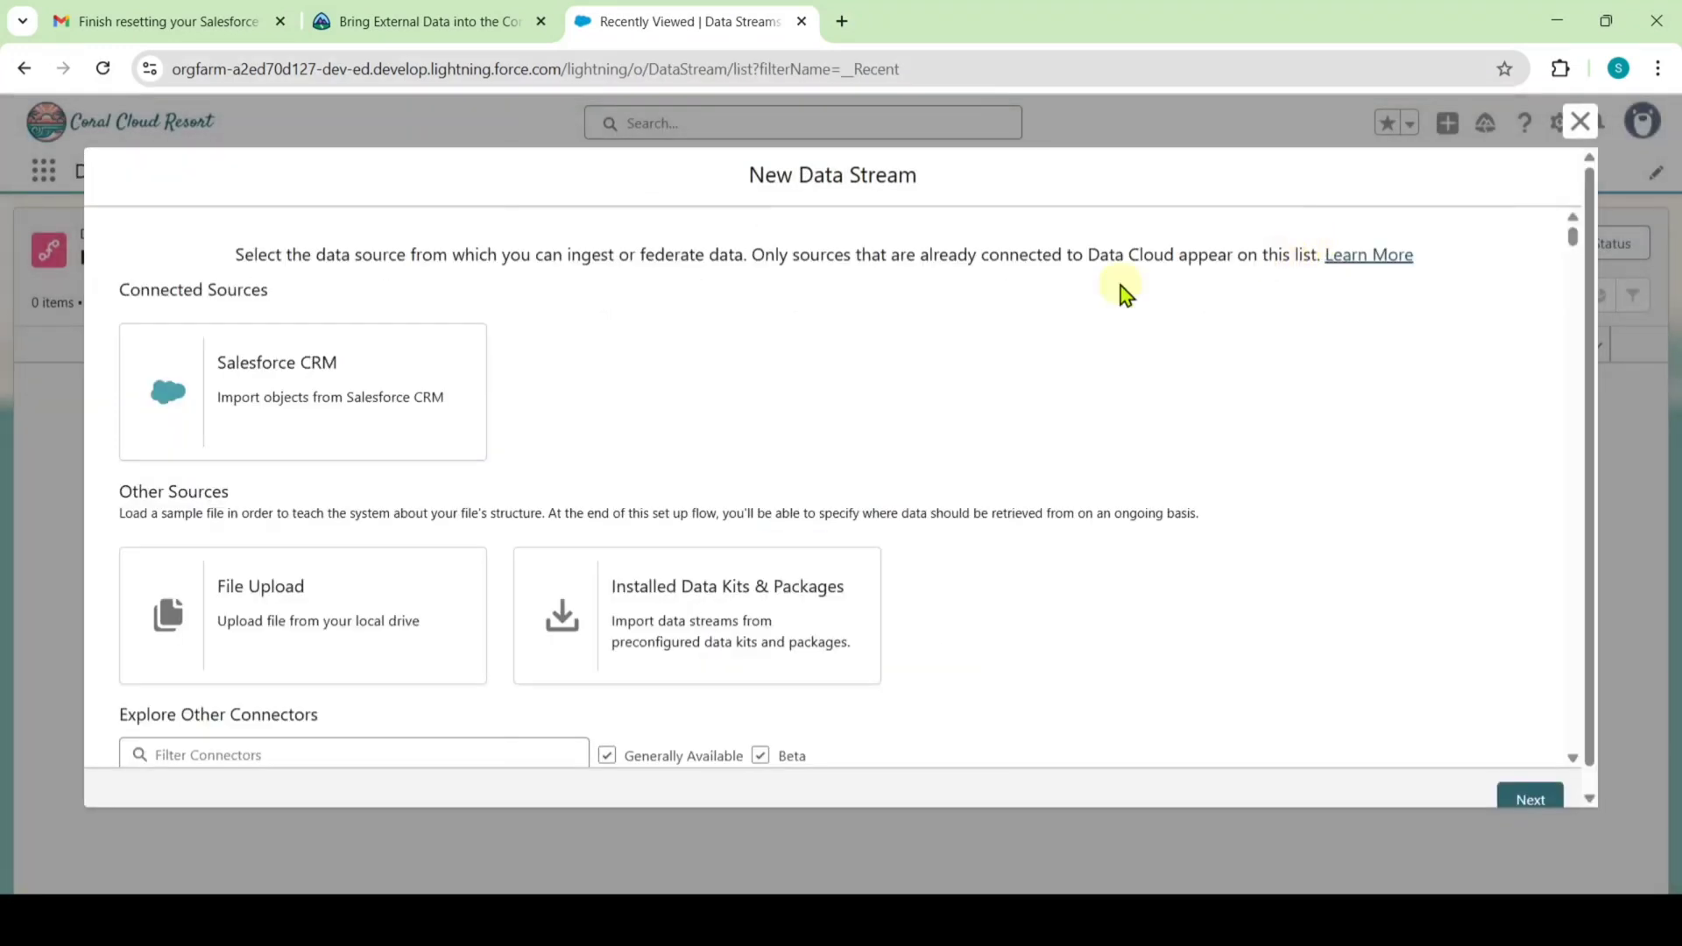
click(363, 407)
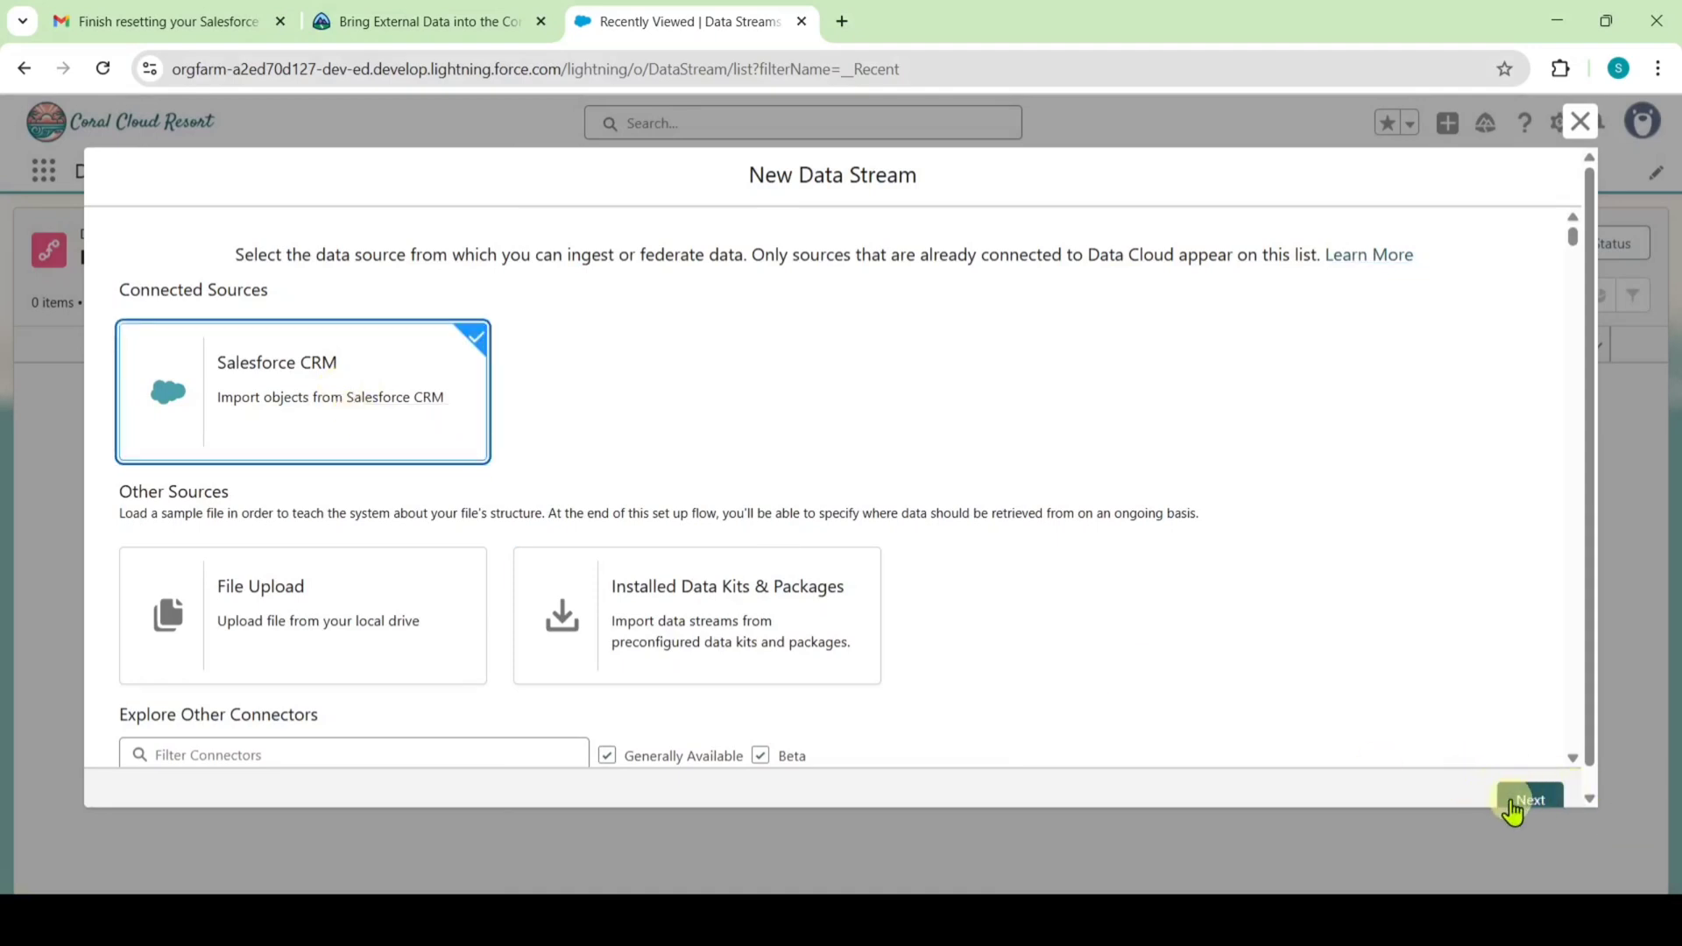
click(1523, 801)
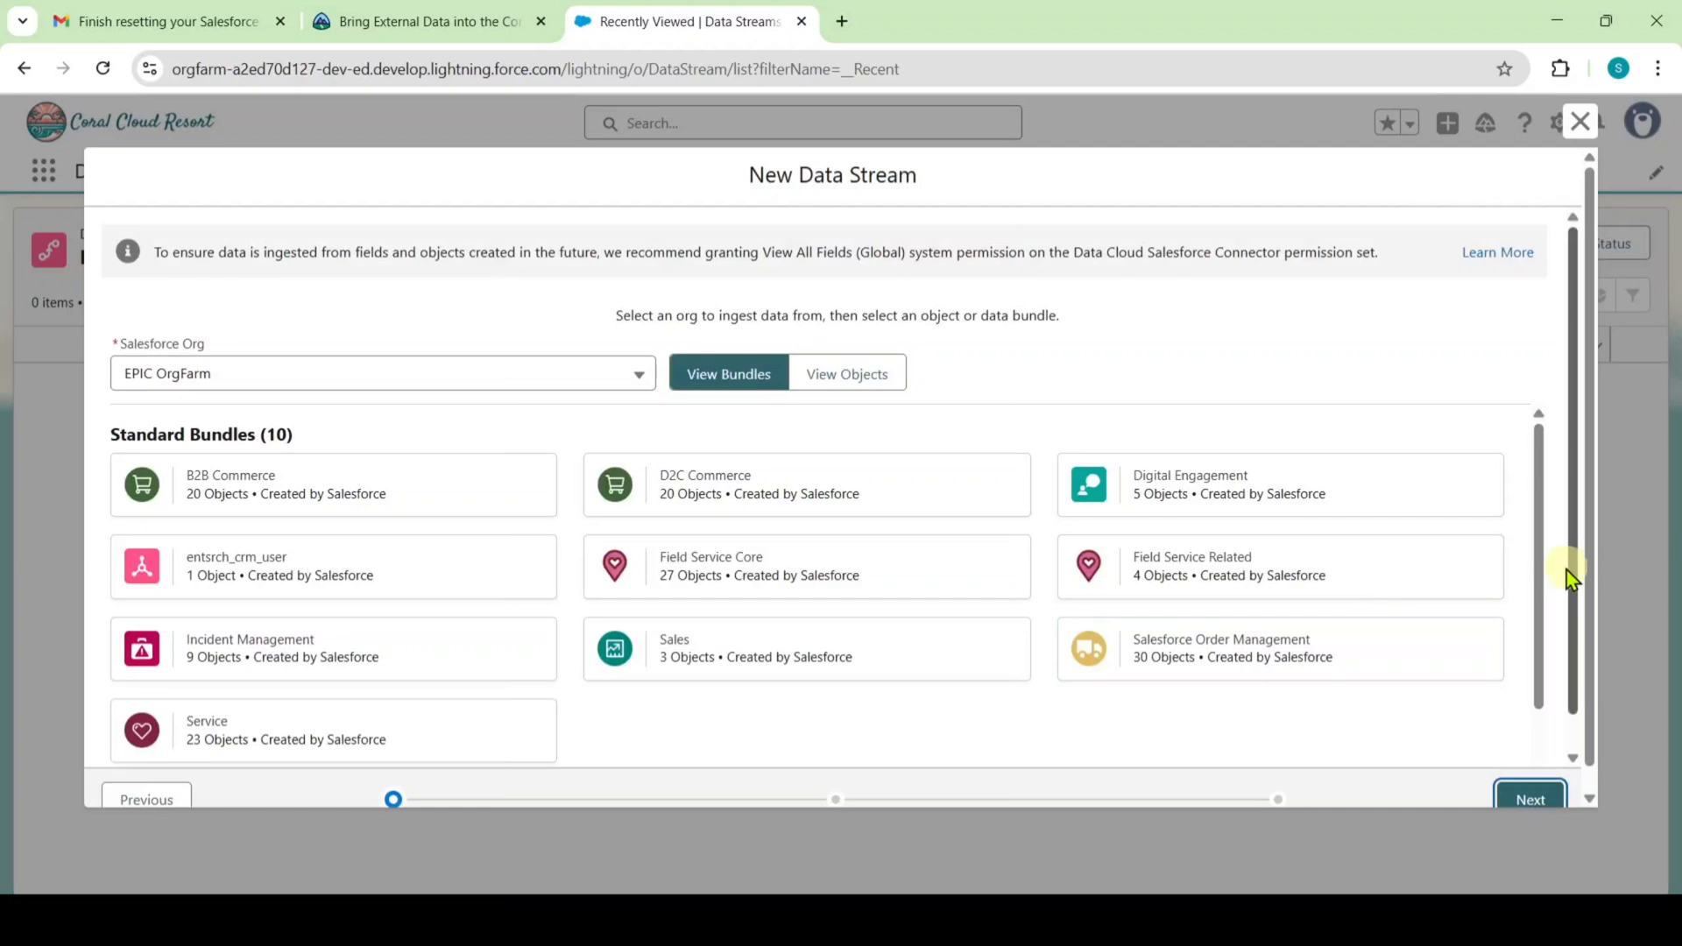
Step: Choose the AIPlusData custom bundle, keep its preselected fields and the default data space, and deploy the data streams
scroll(1566, 570, down, 1)
scroll(784, 605, down, 2)
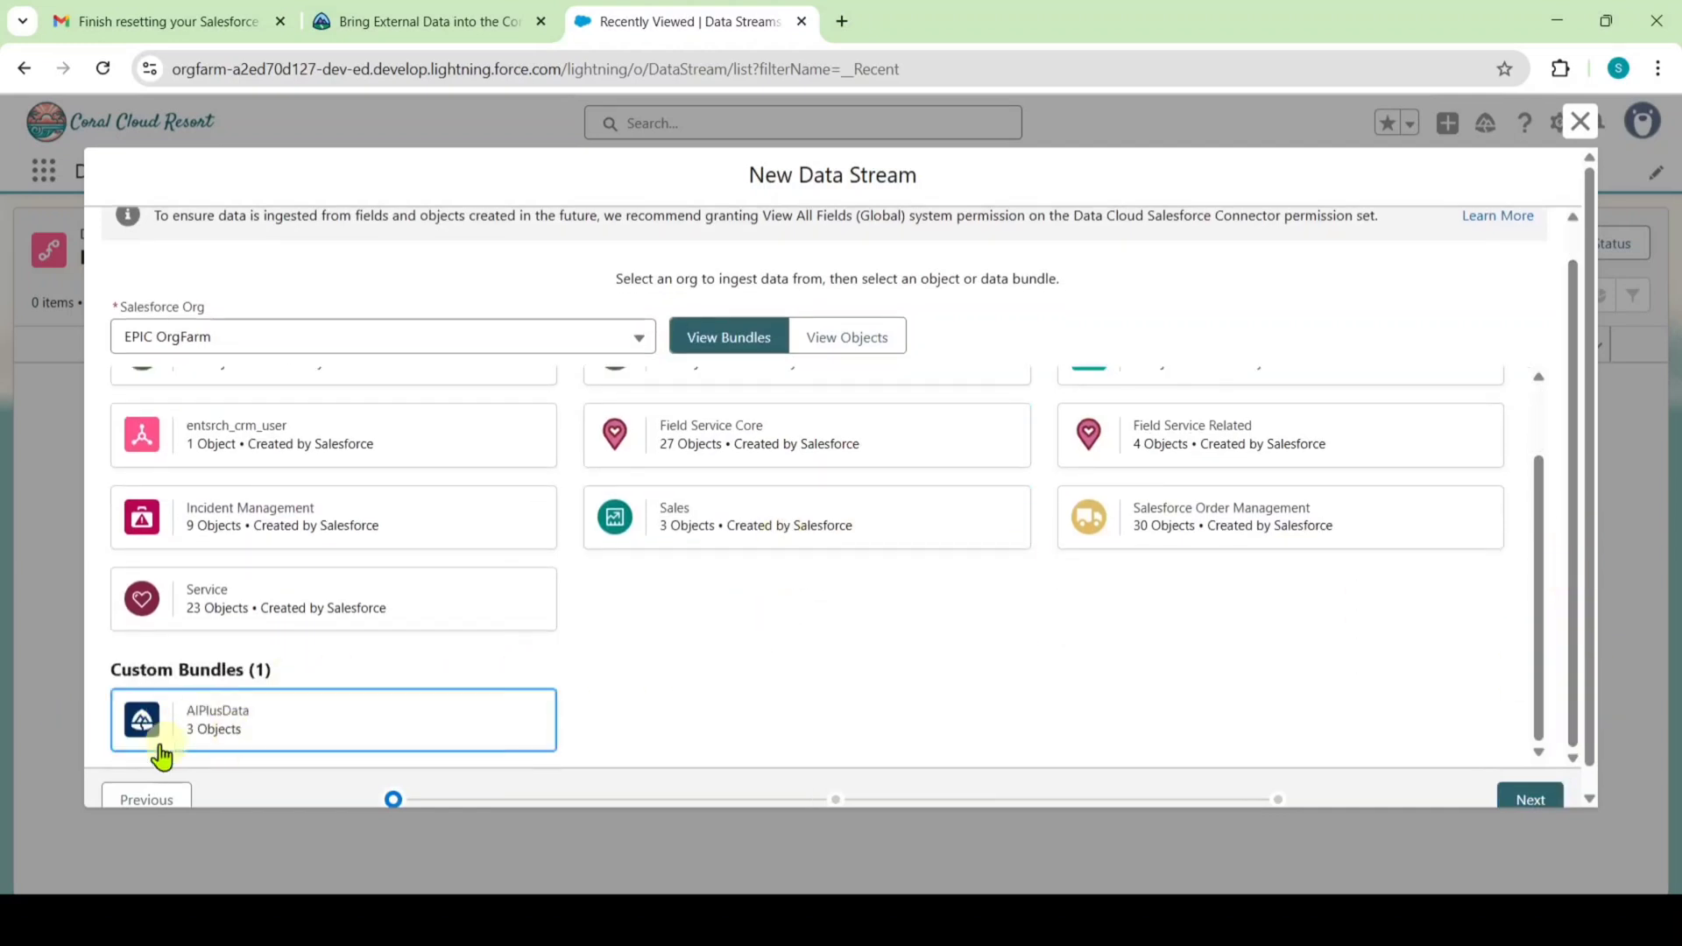
click(254, 718)
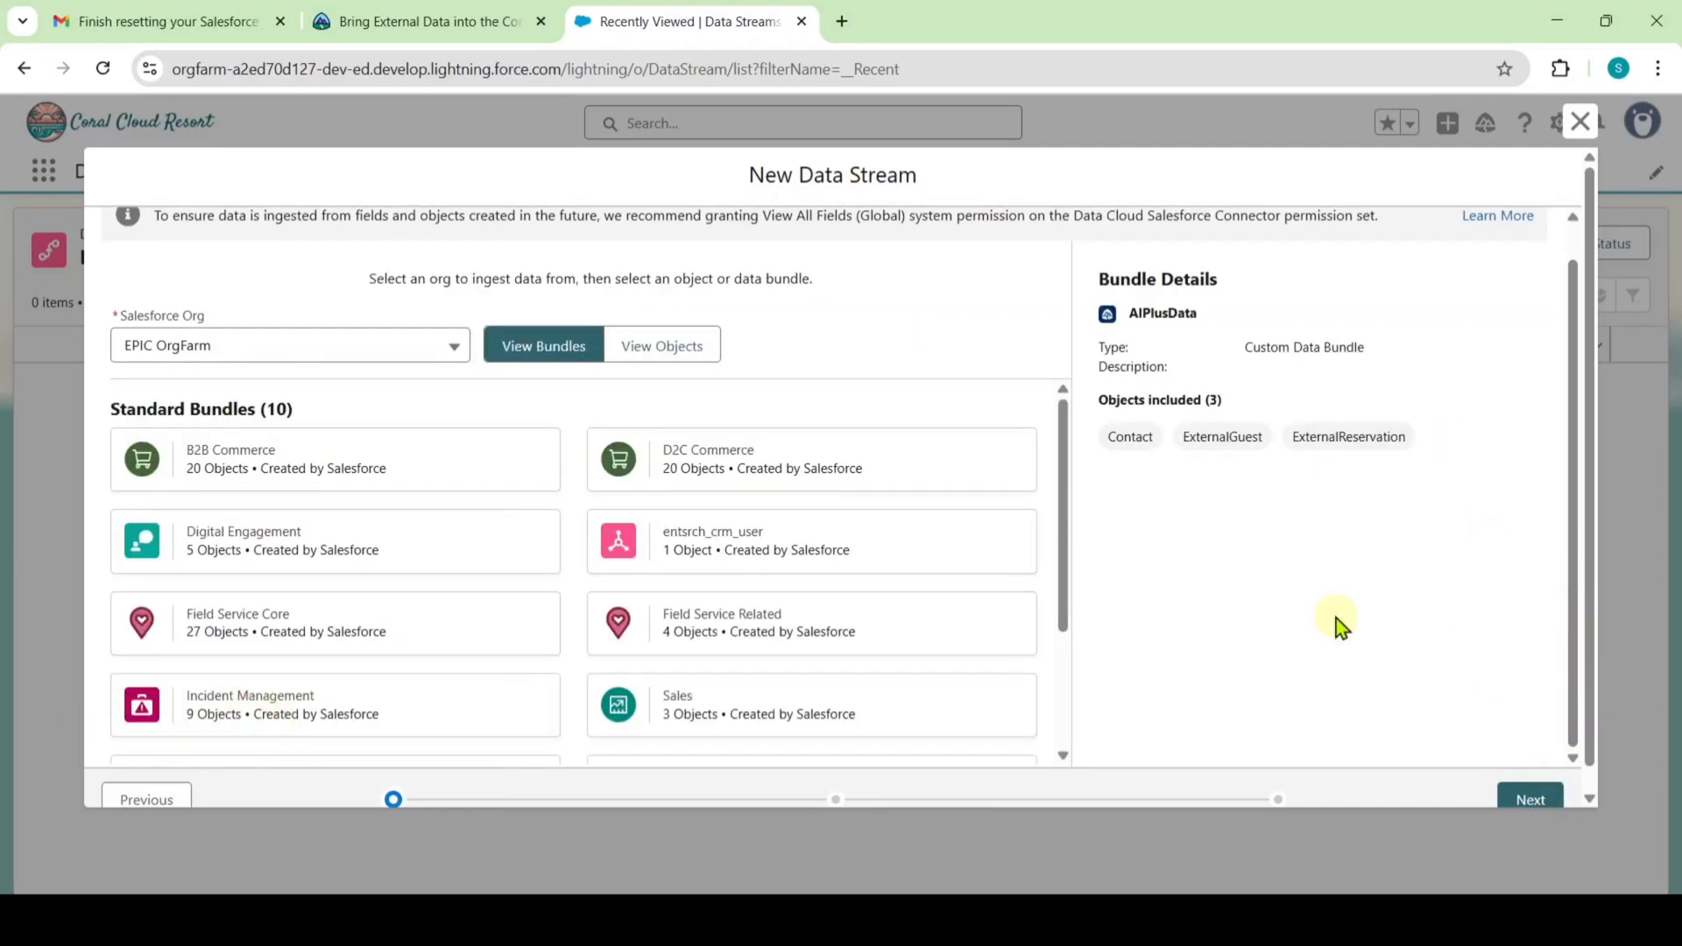
click(1543, 802)
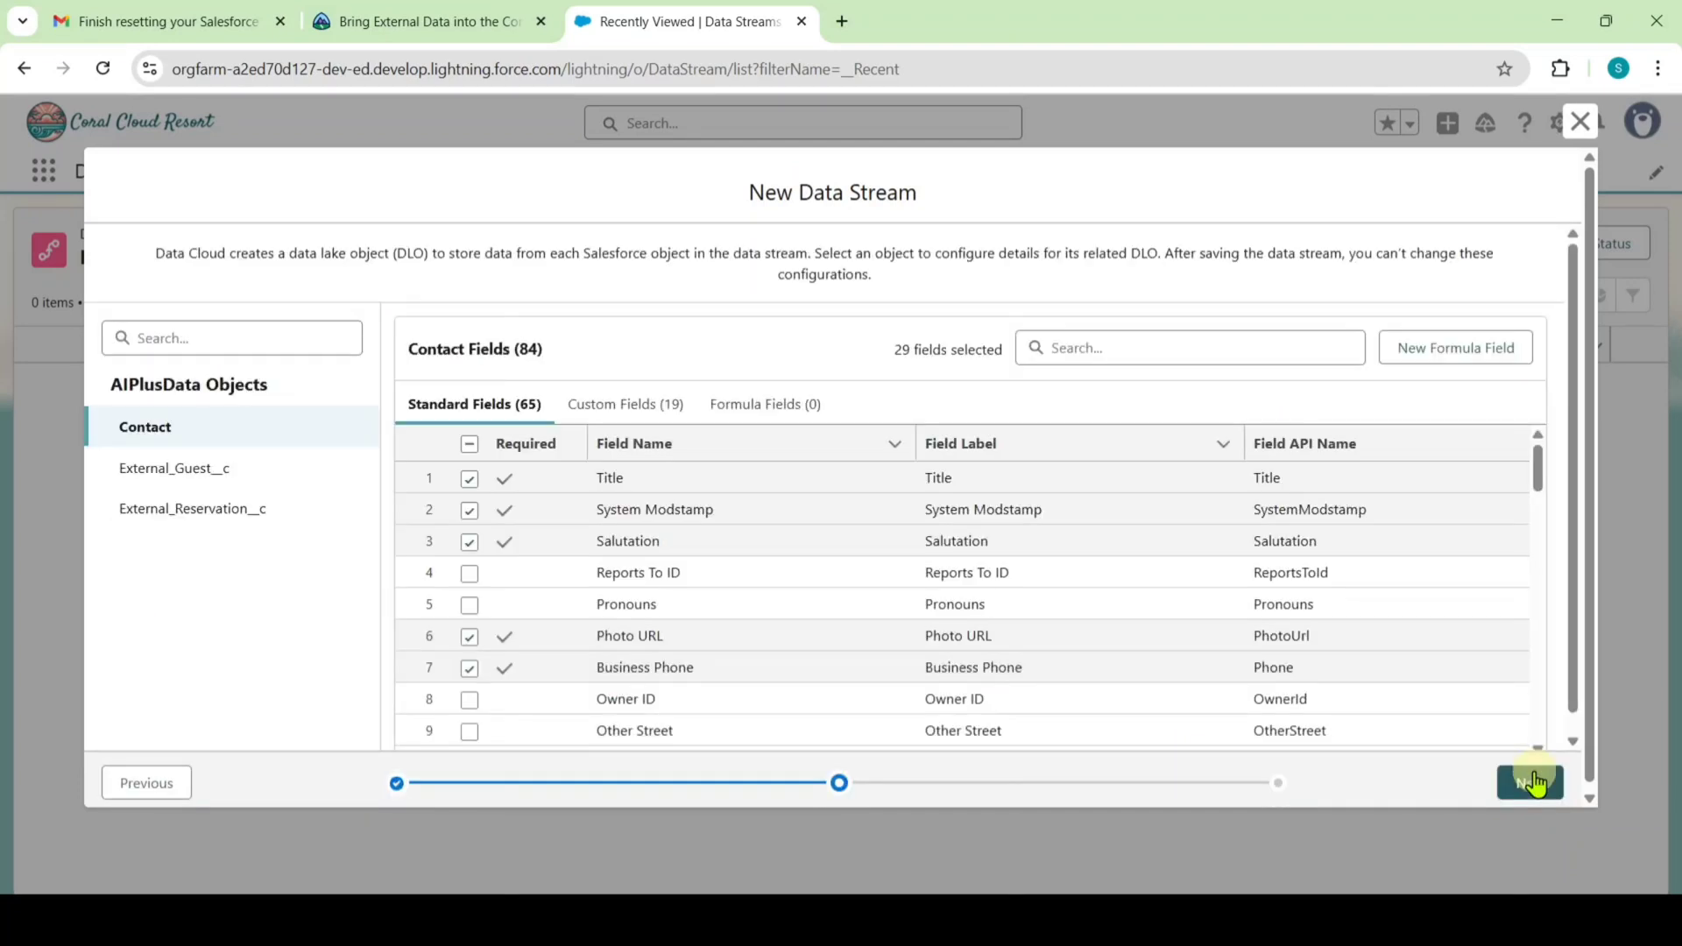
click(1524, 789)
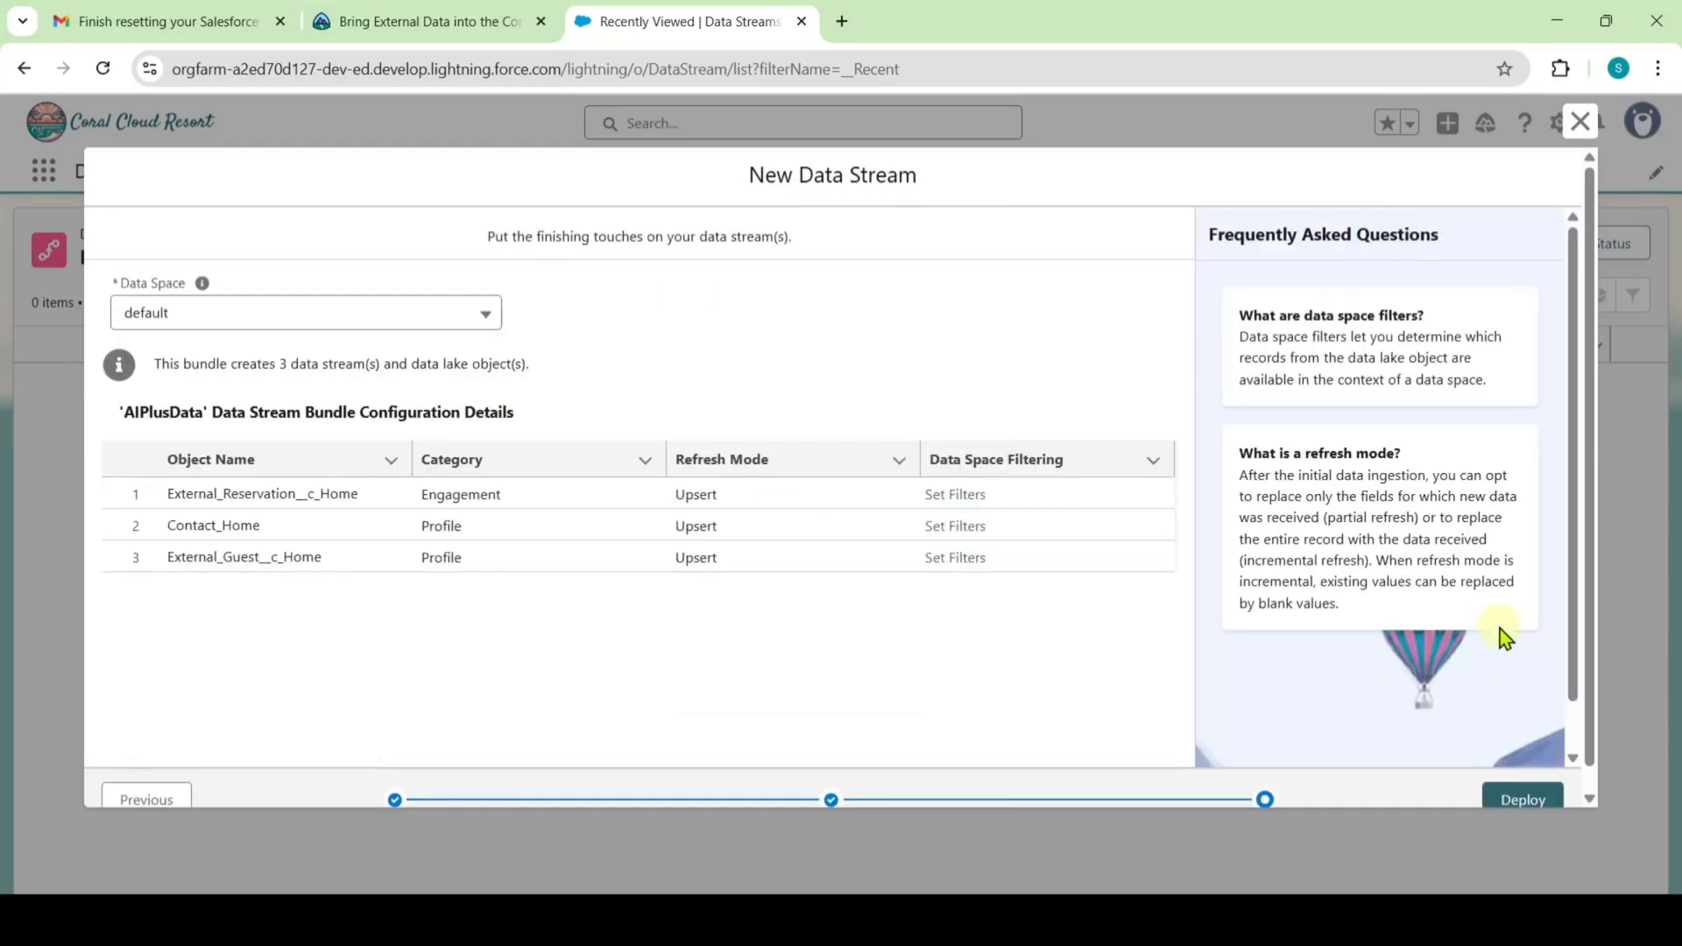
scroll(1511, 643, down, 1)
click(1520, 800)
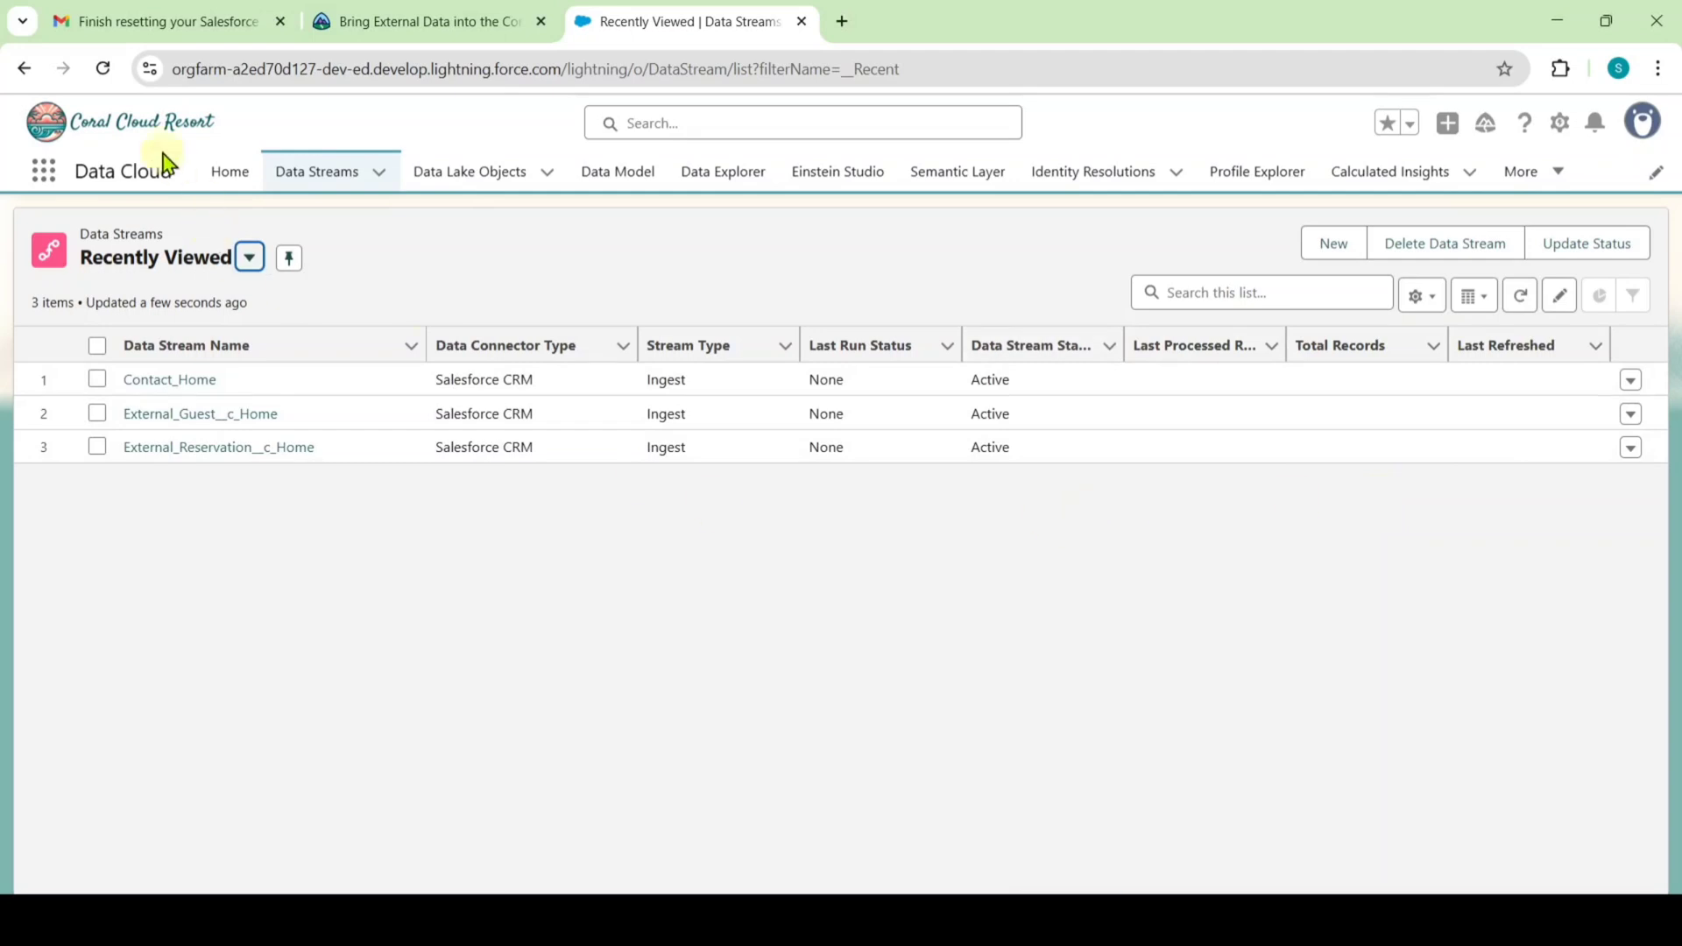
Step: Refresh the data streams list and view the mapped data model objects
click(106, 72)
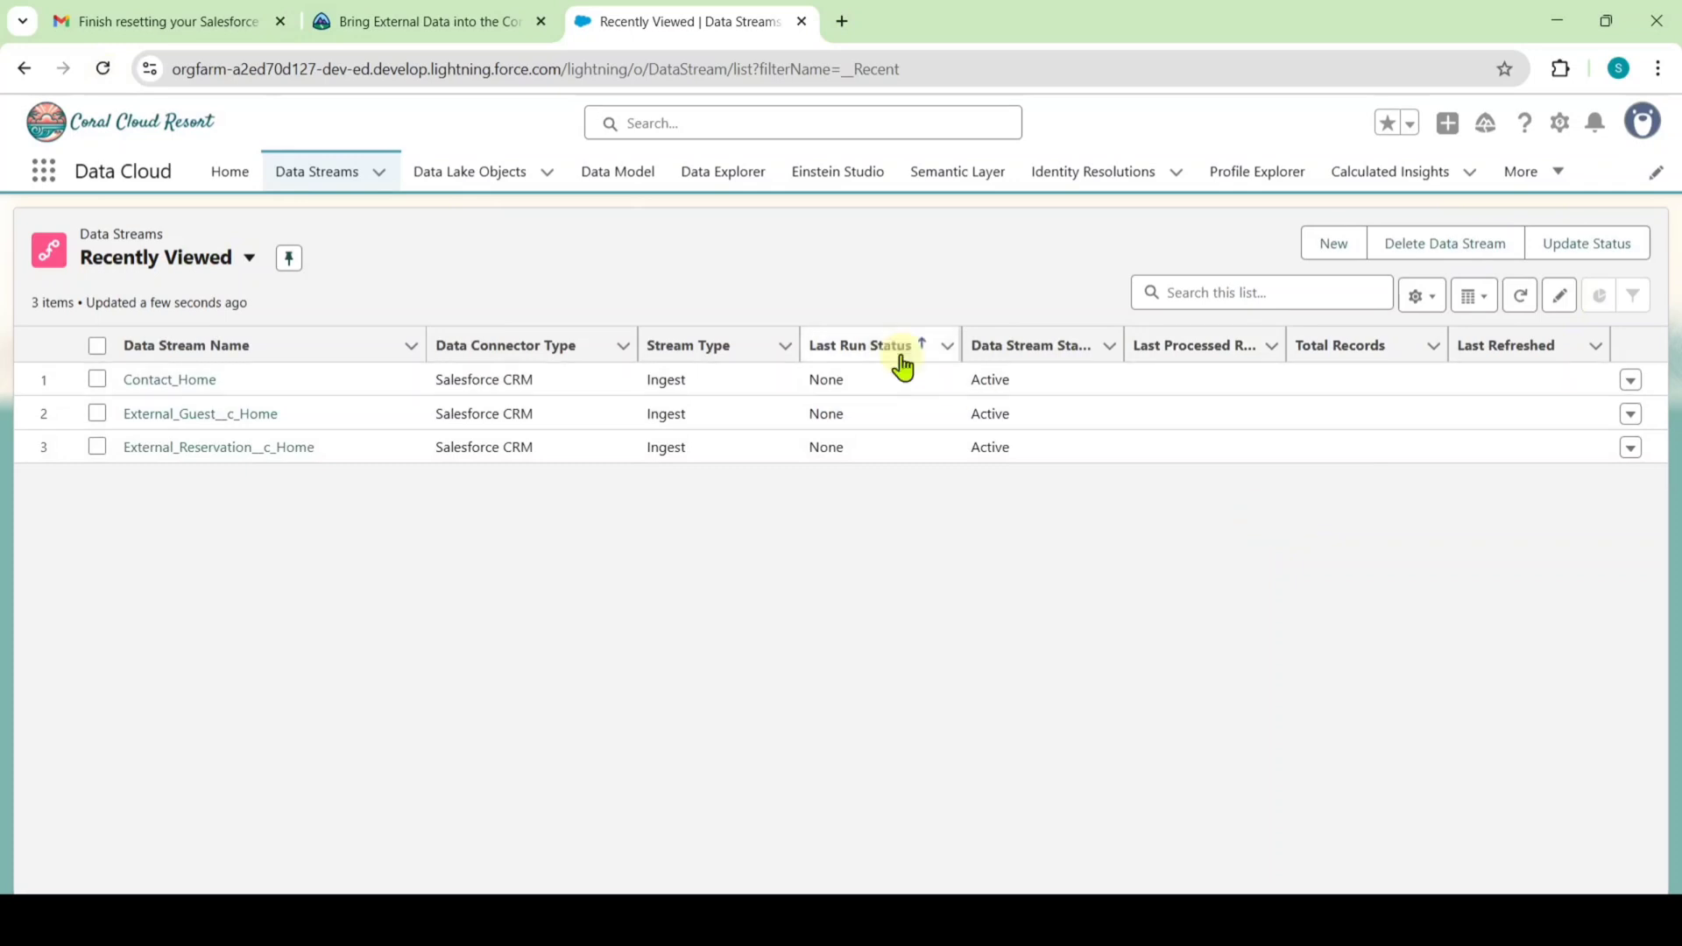
click(605, 186)
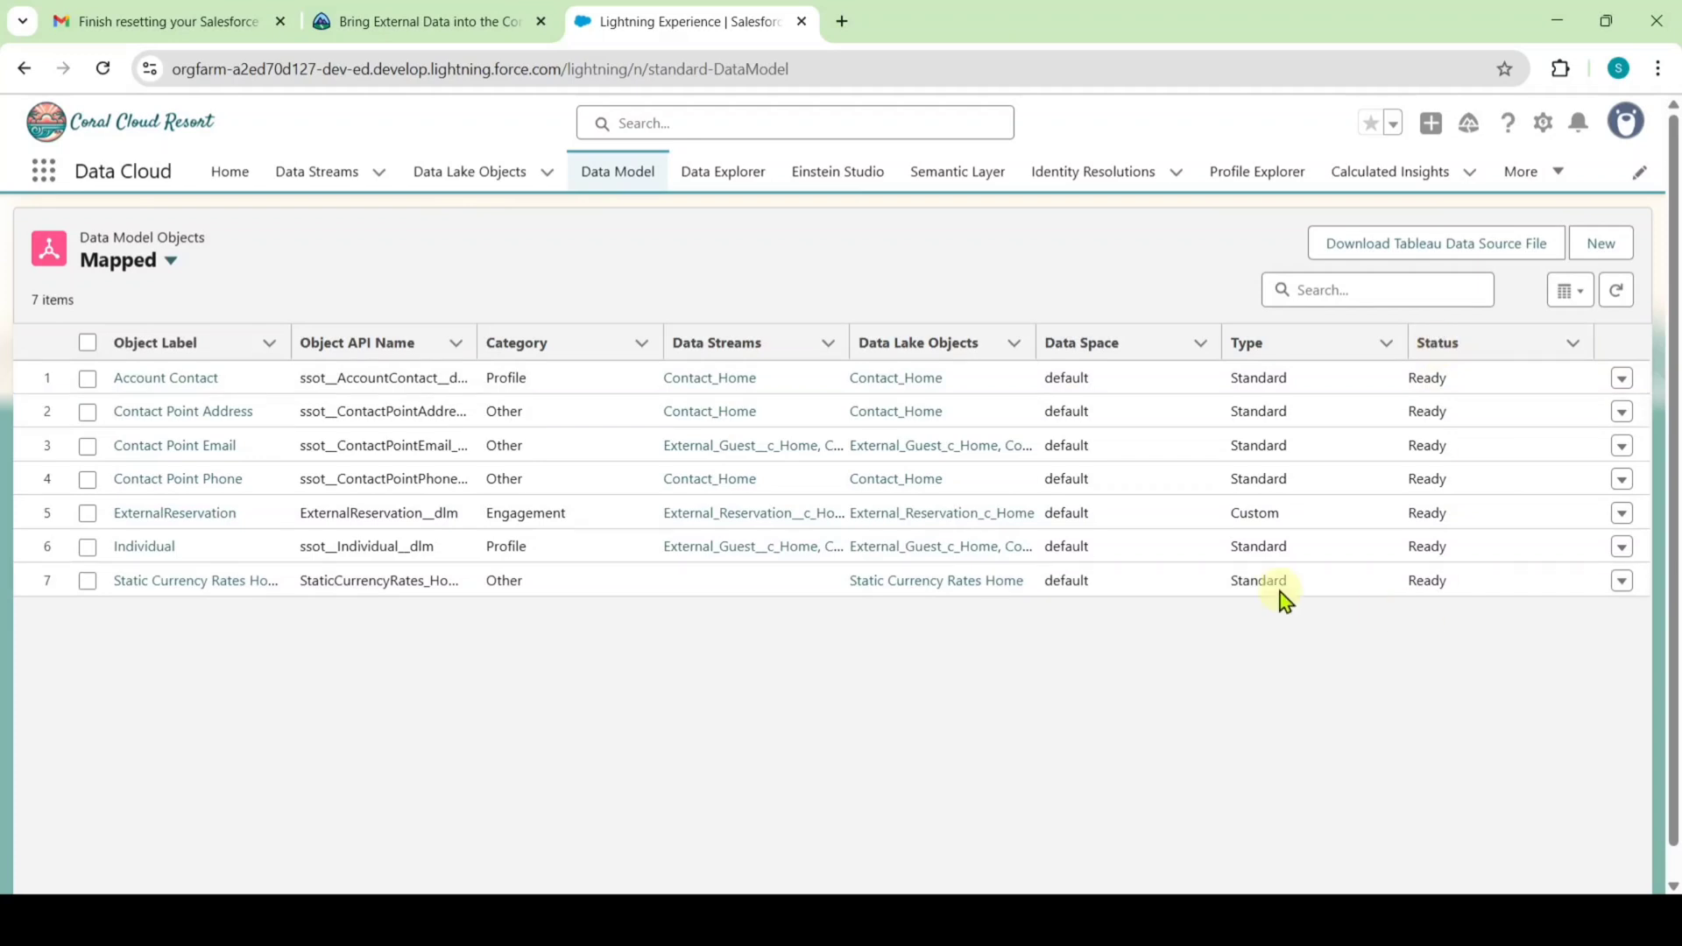
Step: Find Trailhead's Set Up Identity Resolution instructions and start an identity resolution ruleset in Data Cloud with the Create New Ruleset option
click(429, 21)
scroll(424, 548, down, 5)
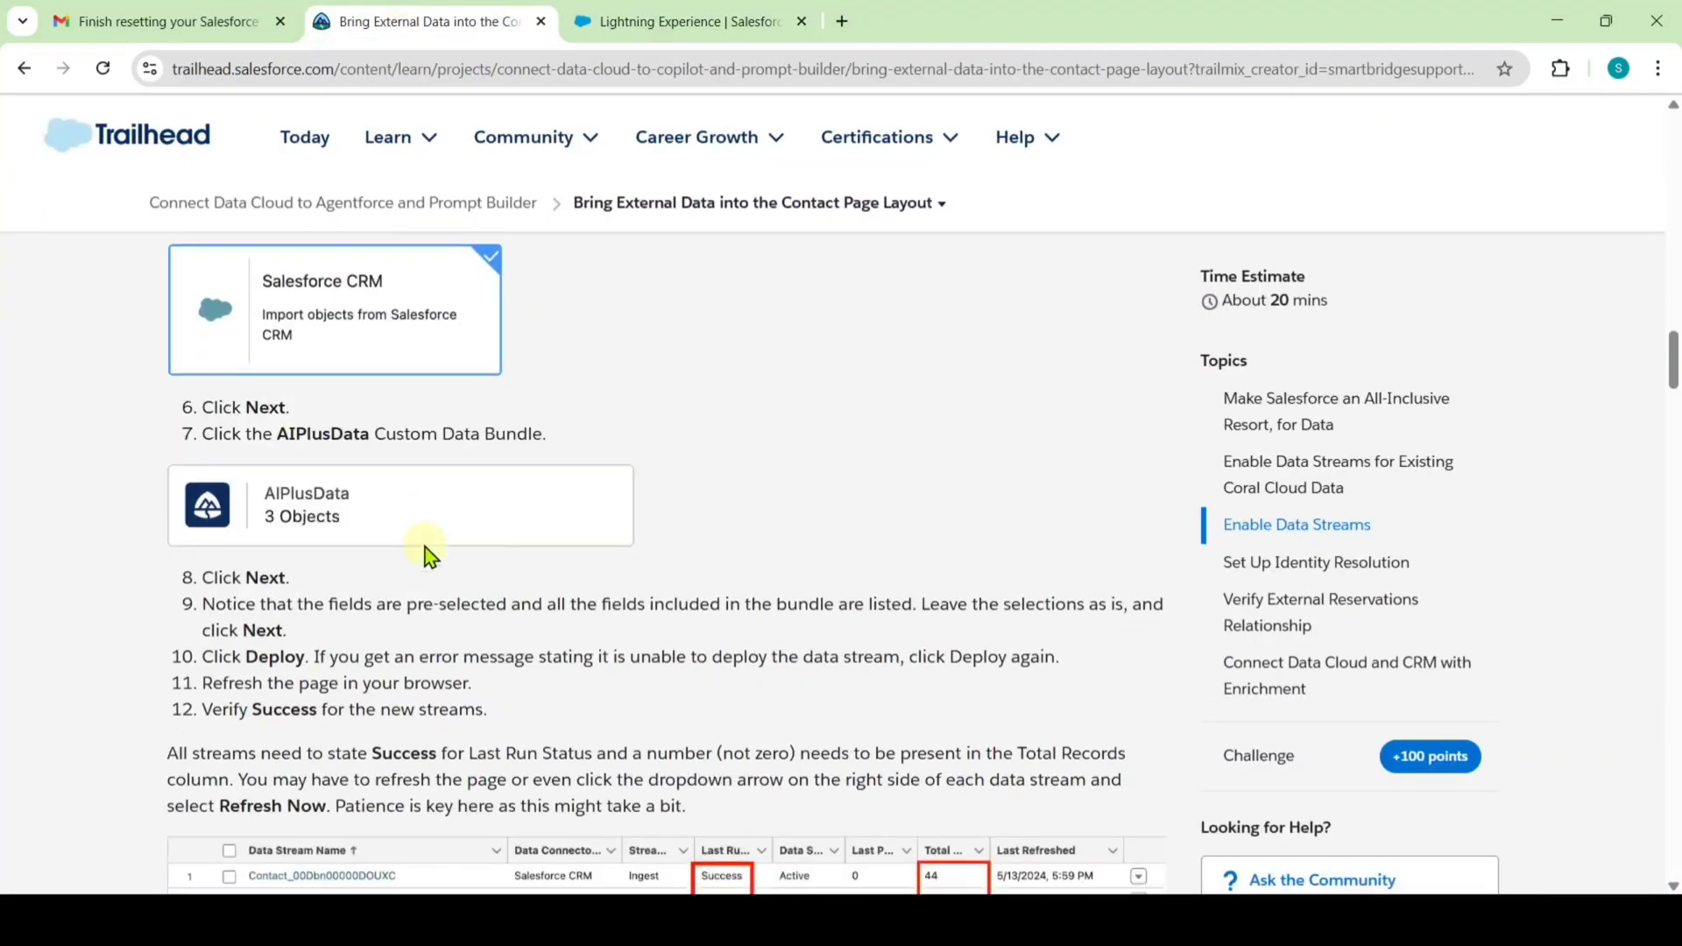
scroll(427, 545, down, 5)
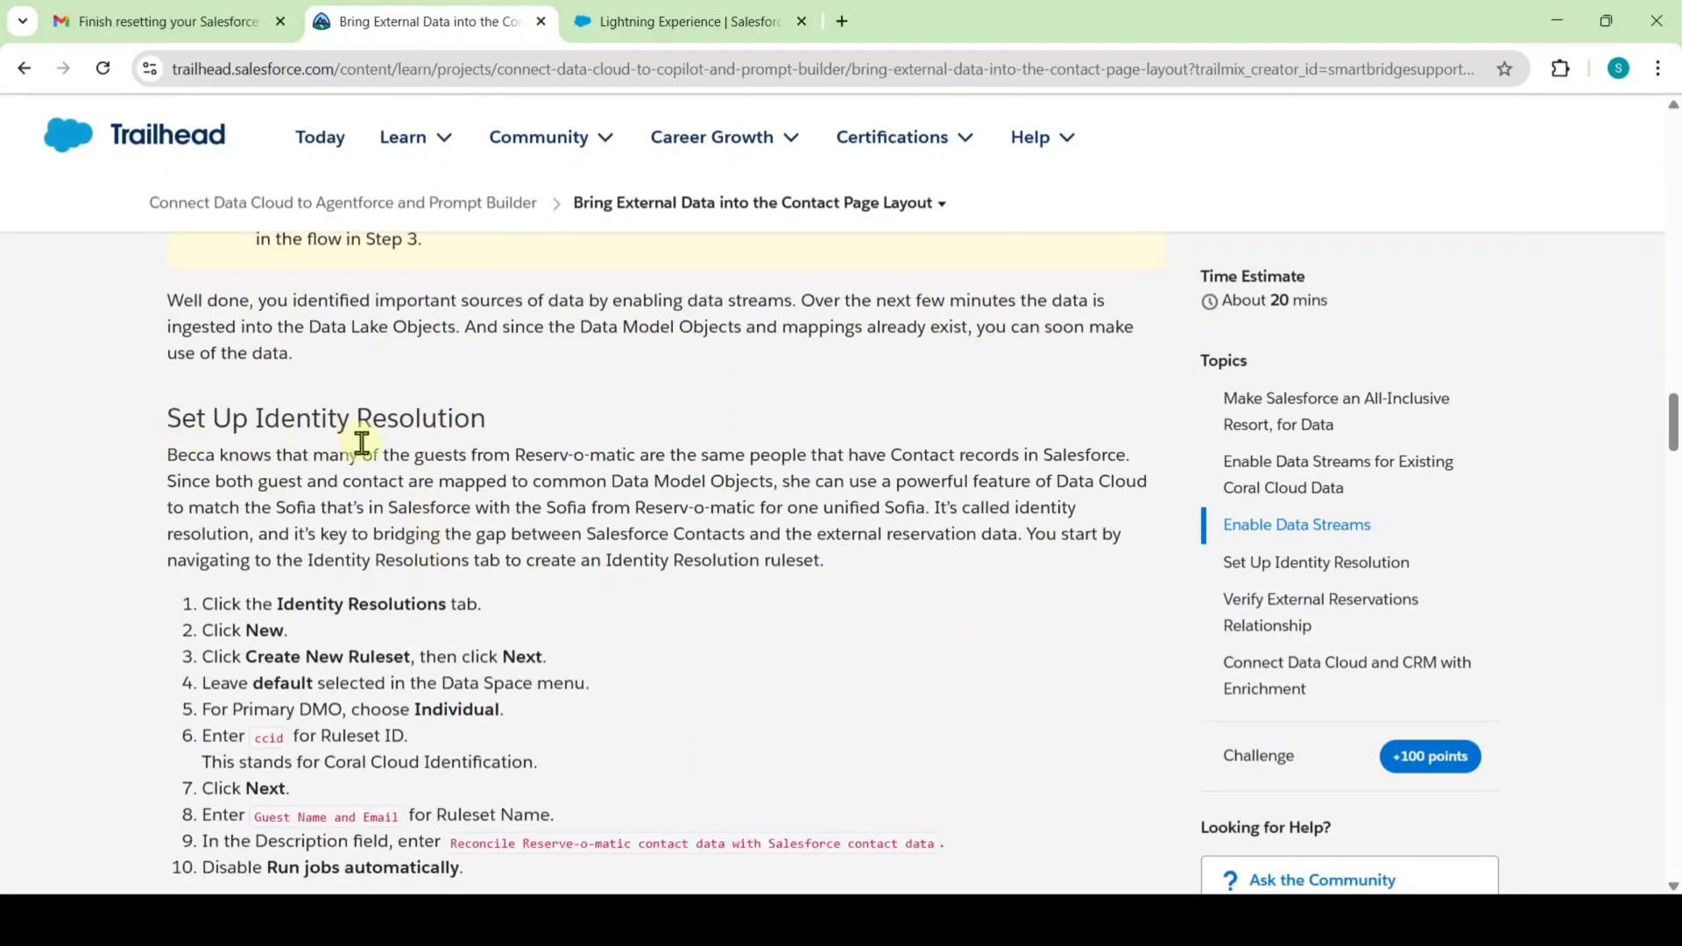
scroll(457, 445, down, 1)
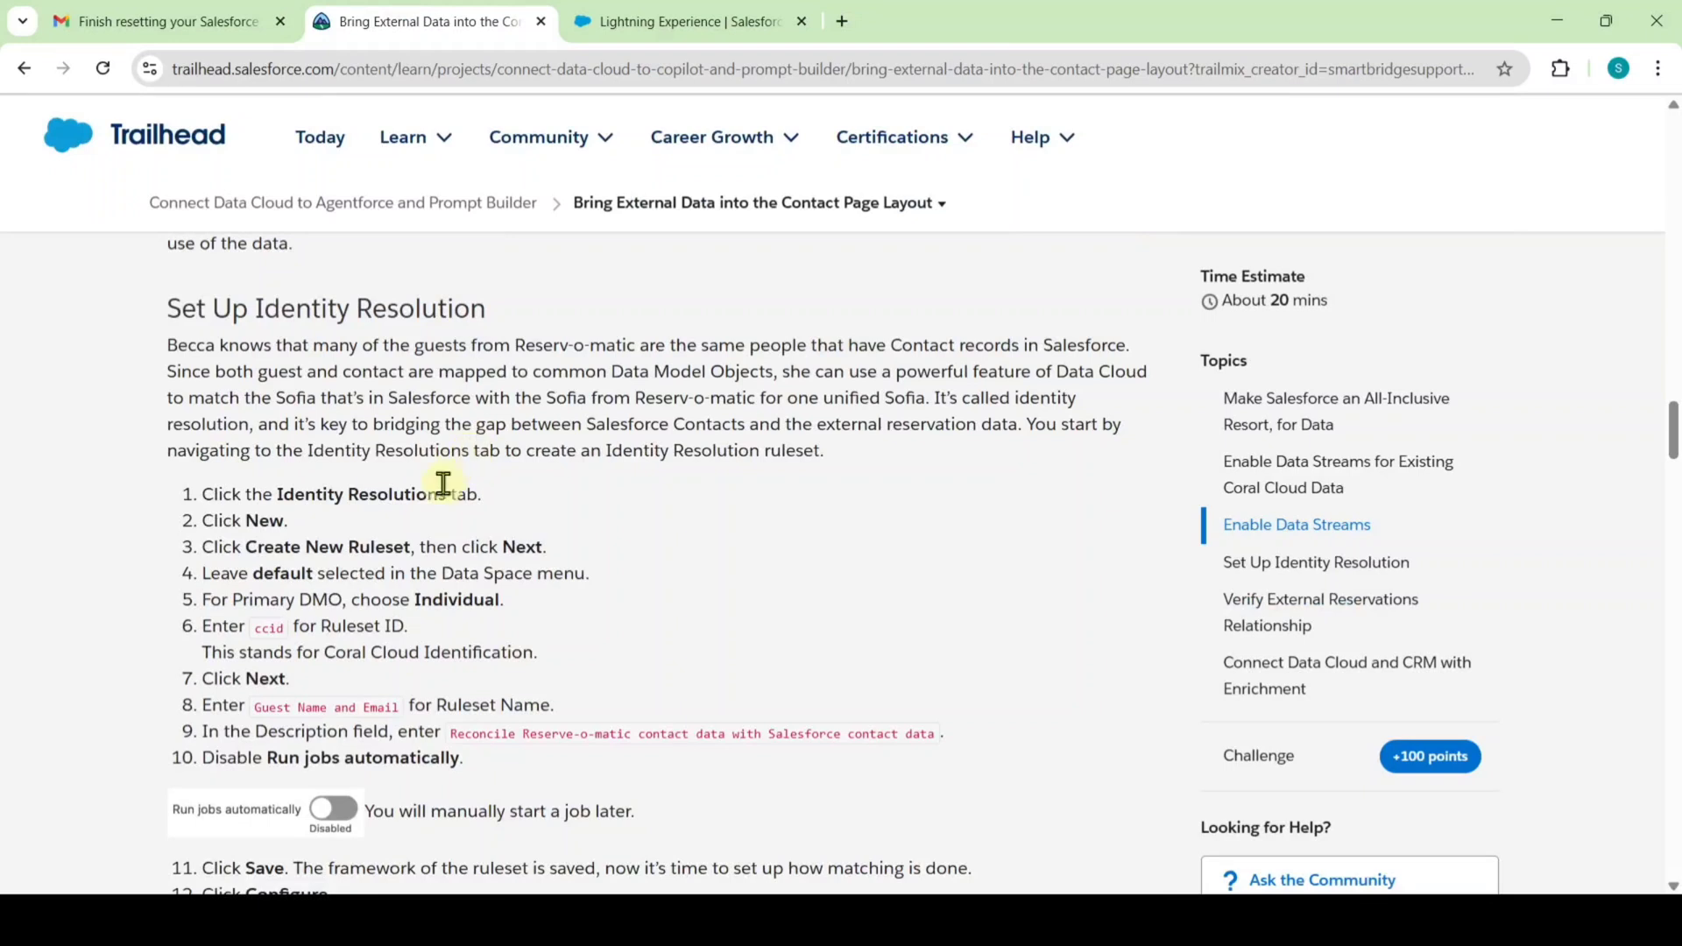
click(686, 21)
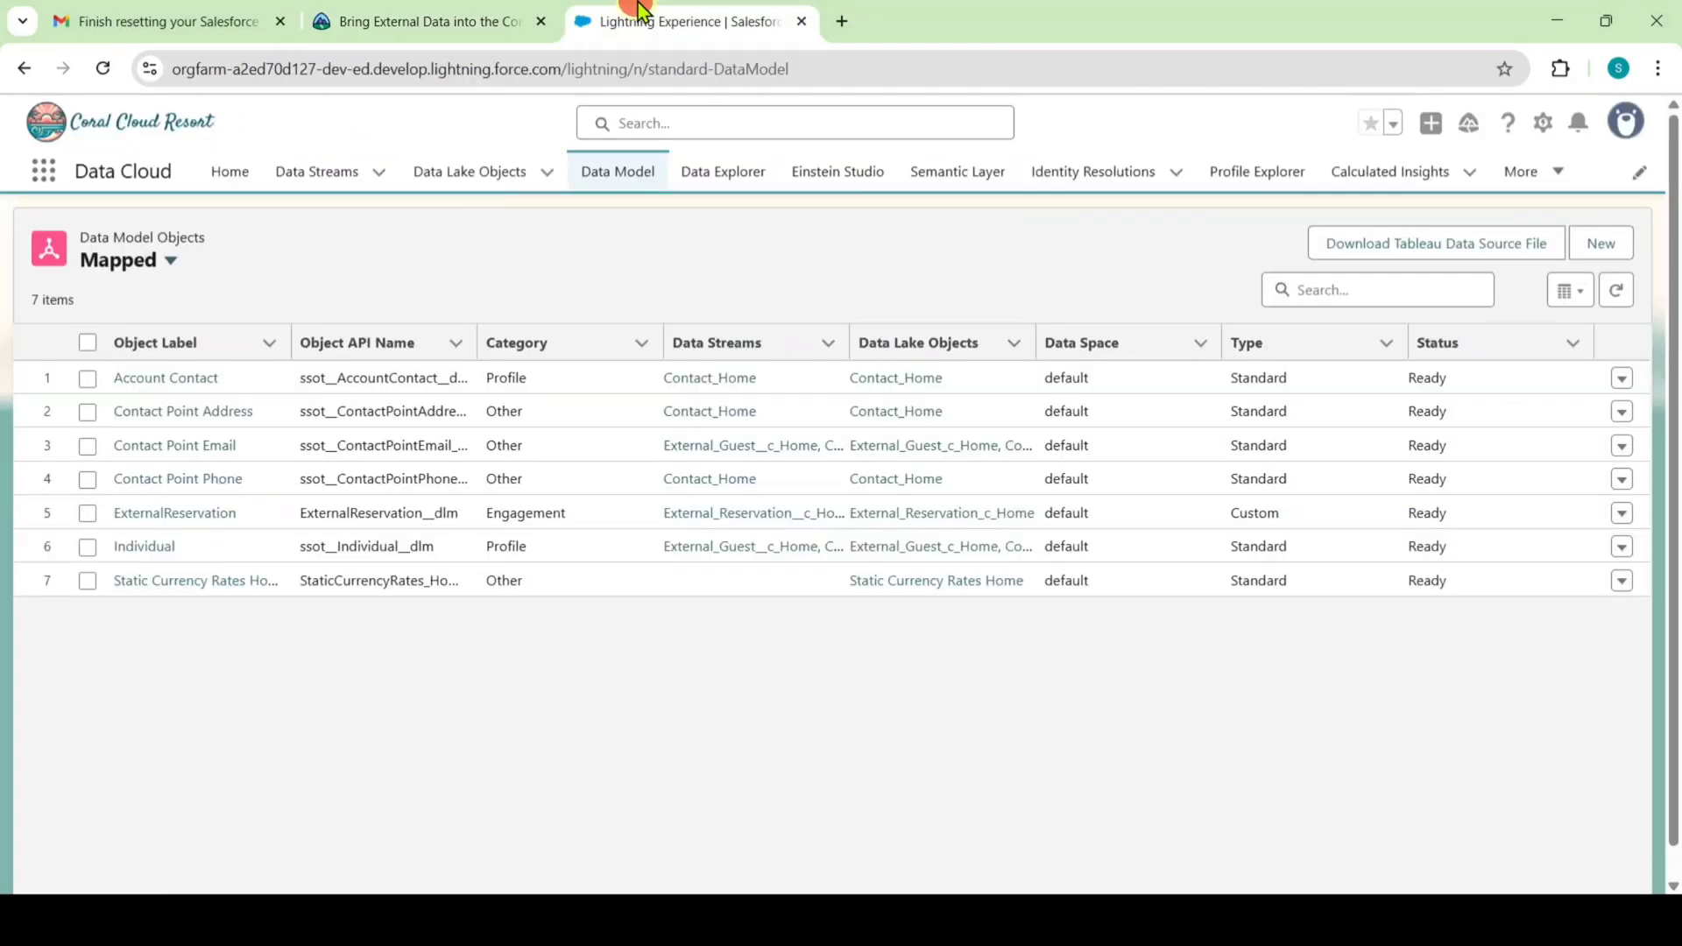
click(1125, 188)
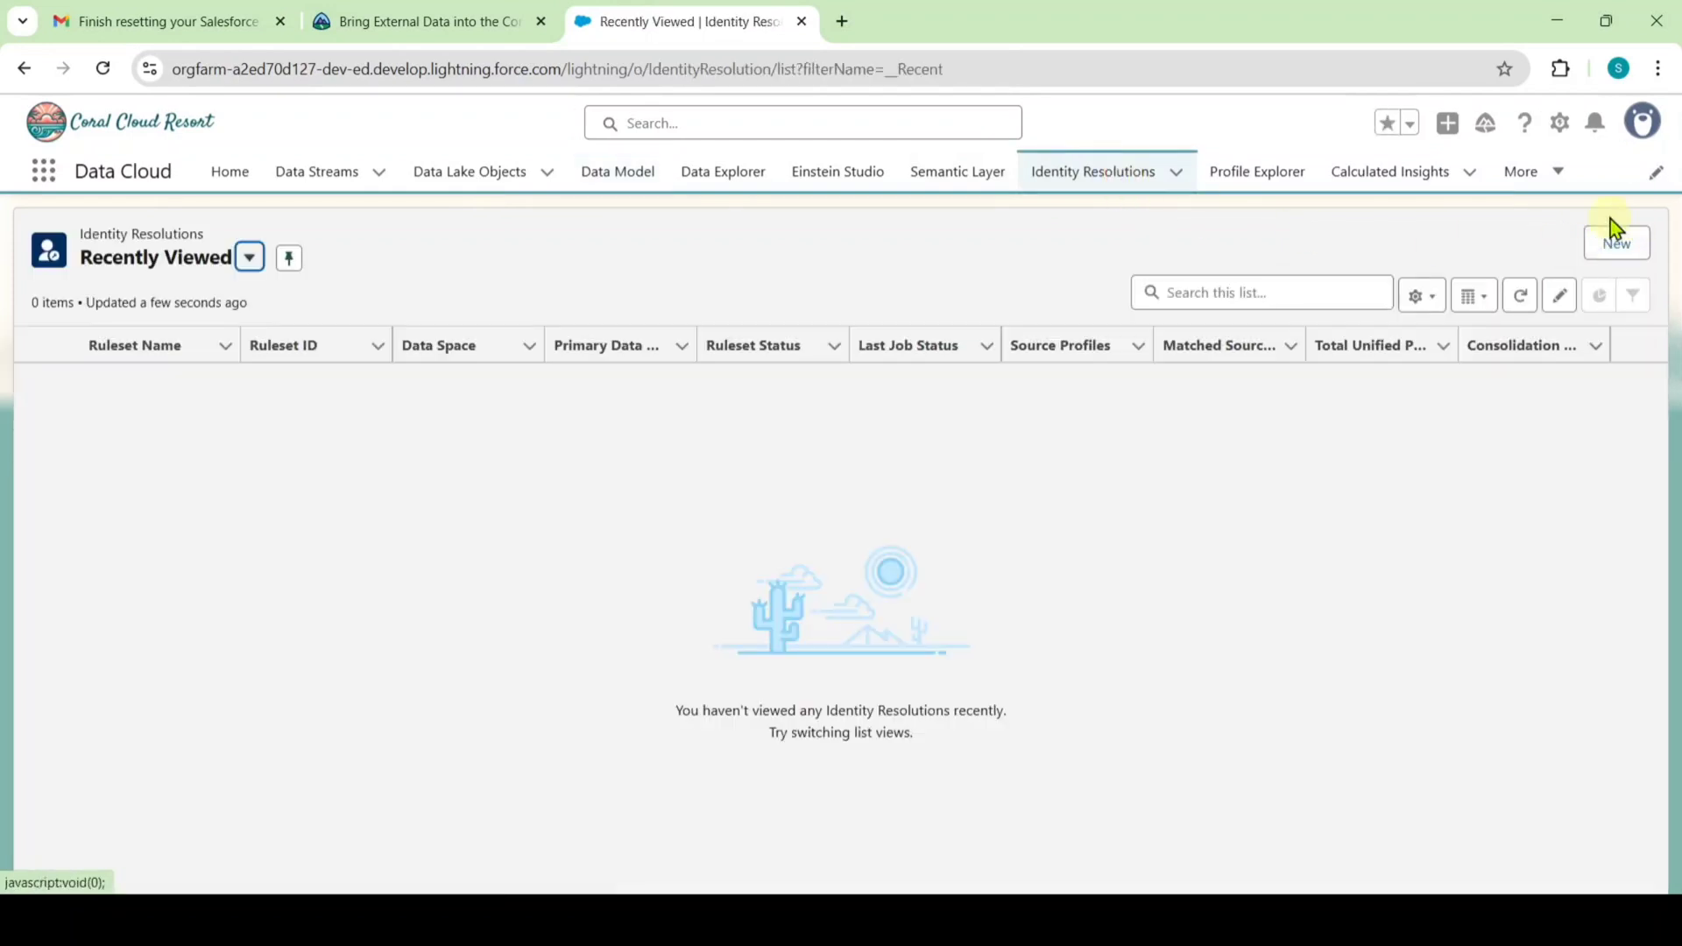
click(1617, 245)
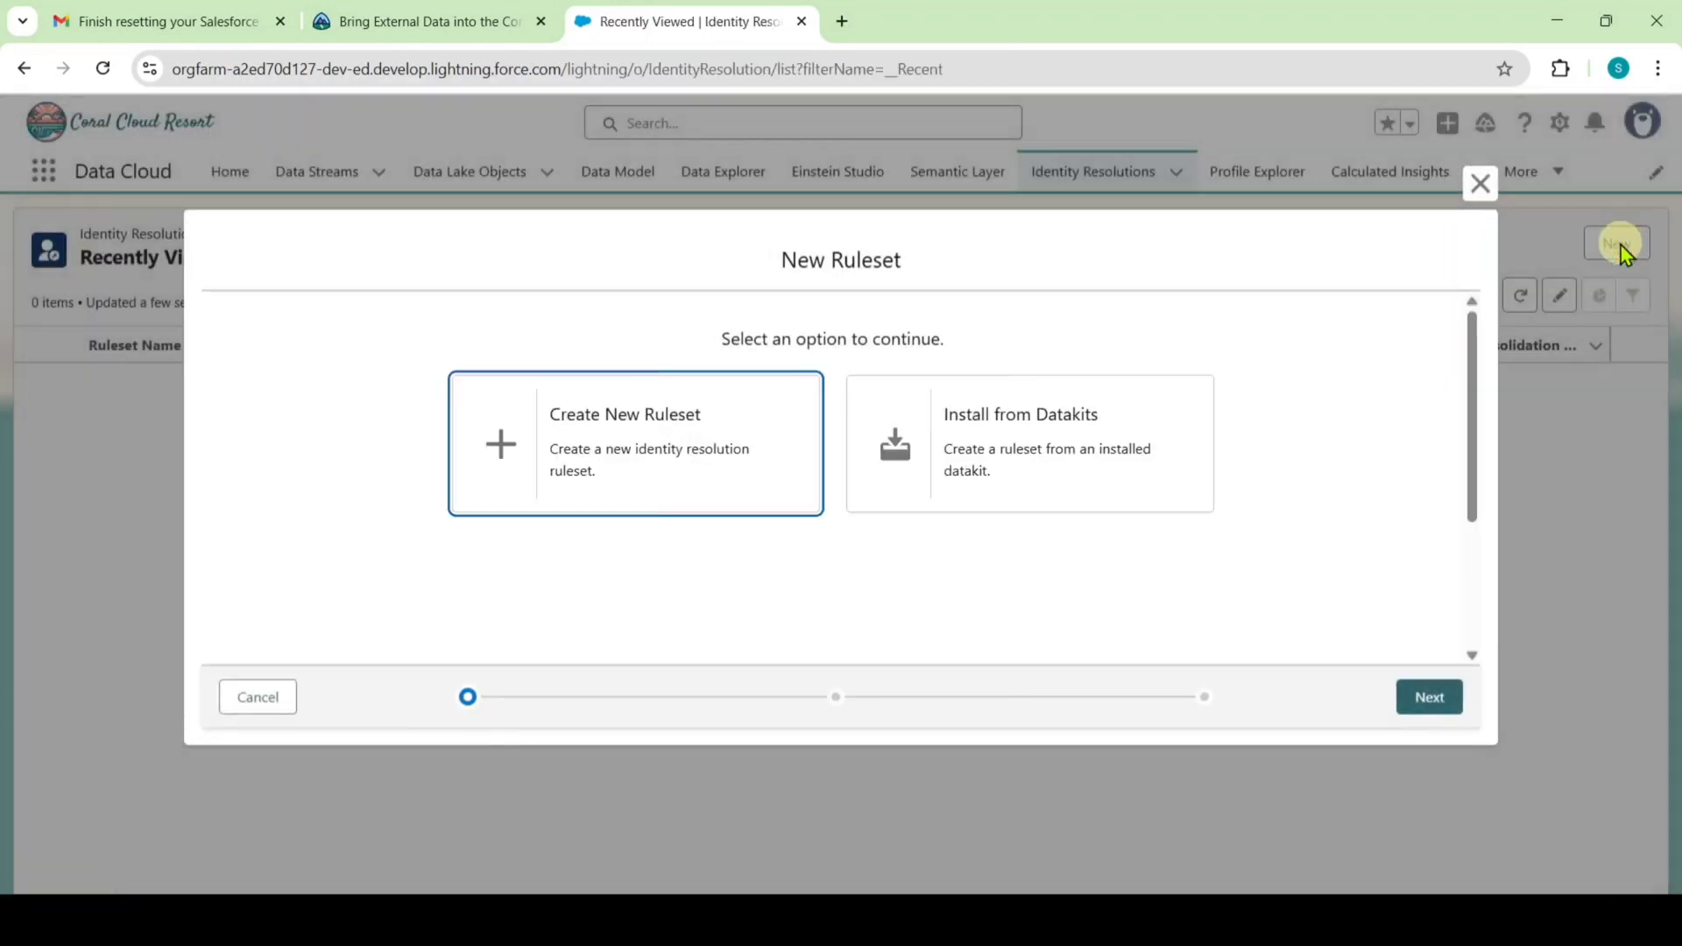
click(674, 461)
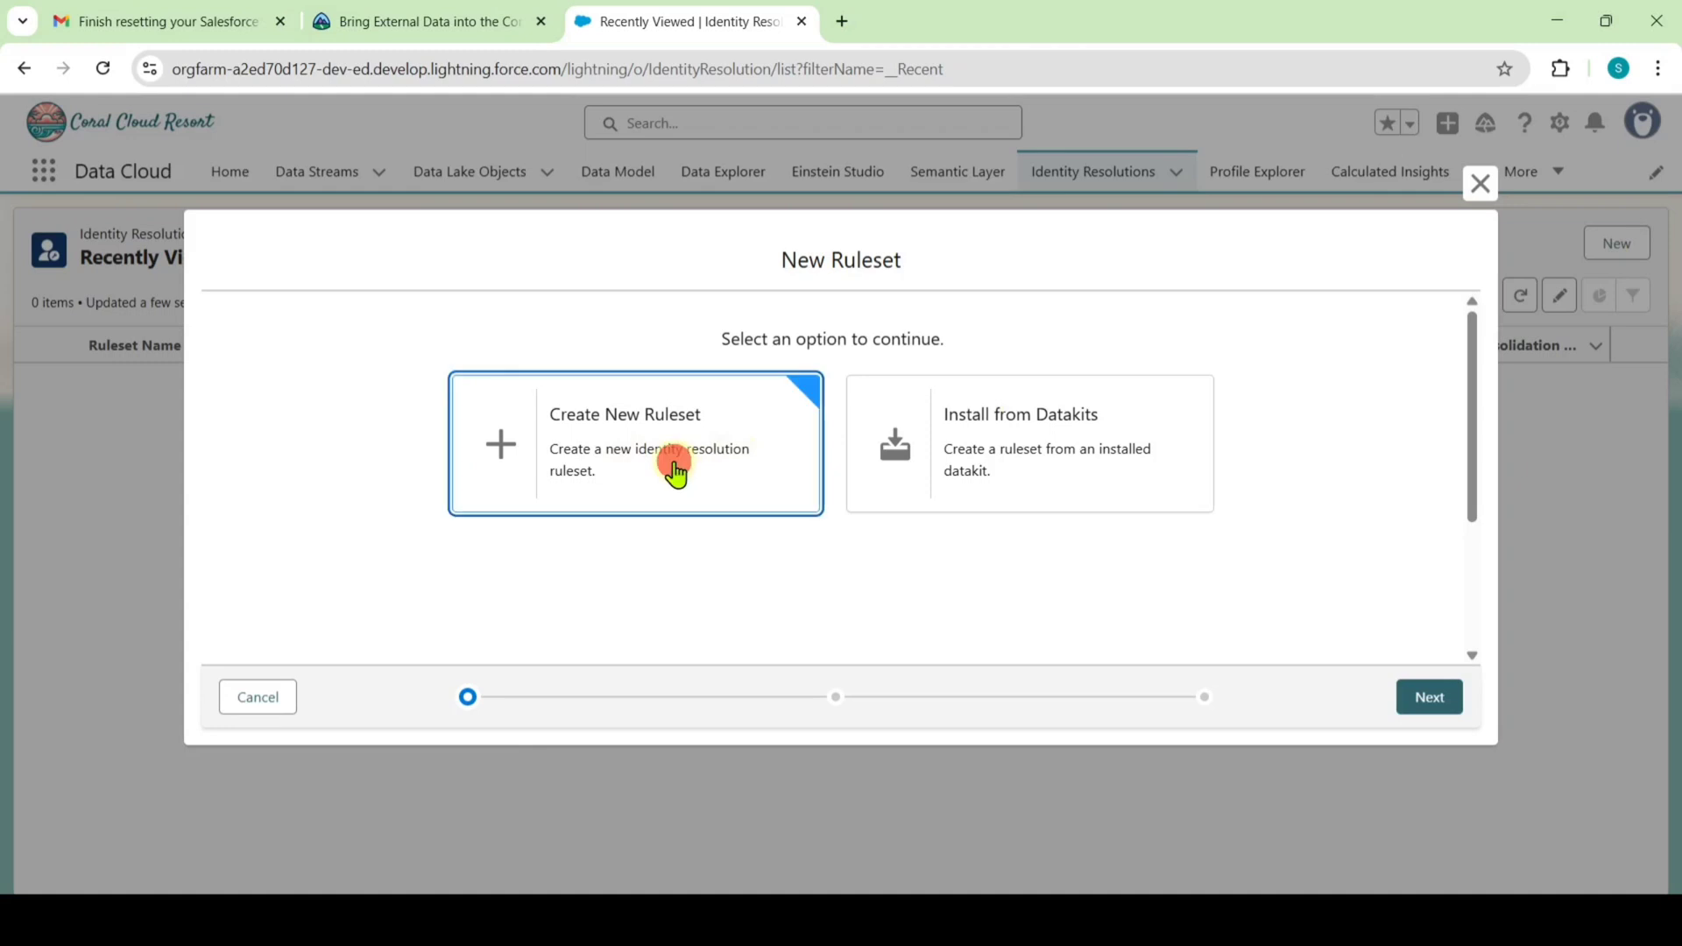
click(1428, 697)
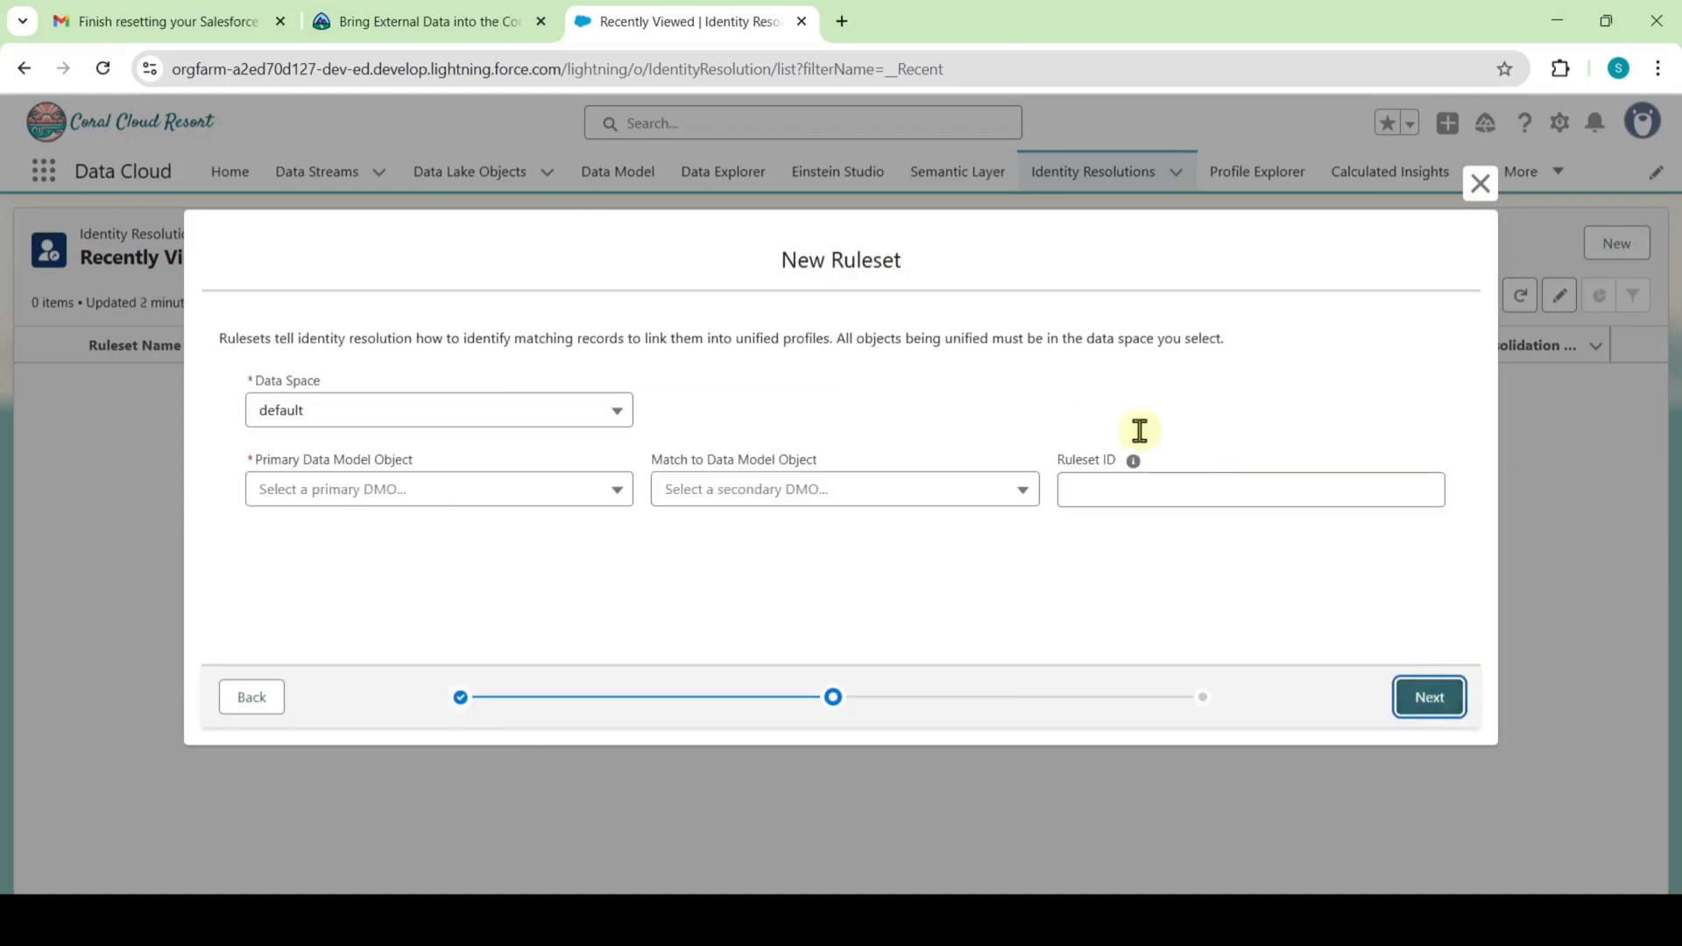
Step: Set the ruleset's primary data model object to Individual and its Ruleset ID to ccid, copied from Trailhead, and continue
click(382, 491)
click(357, 534)
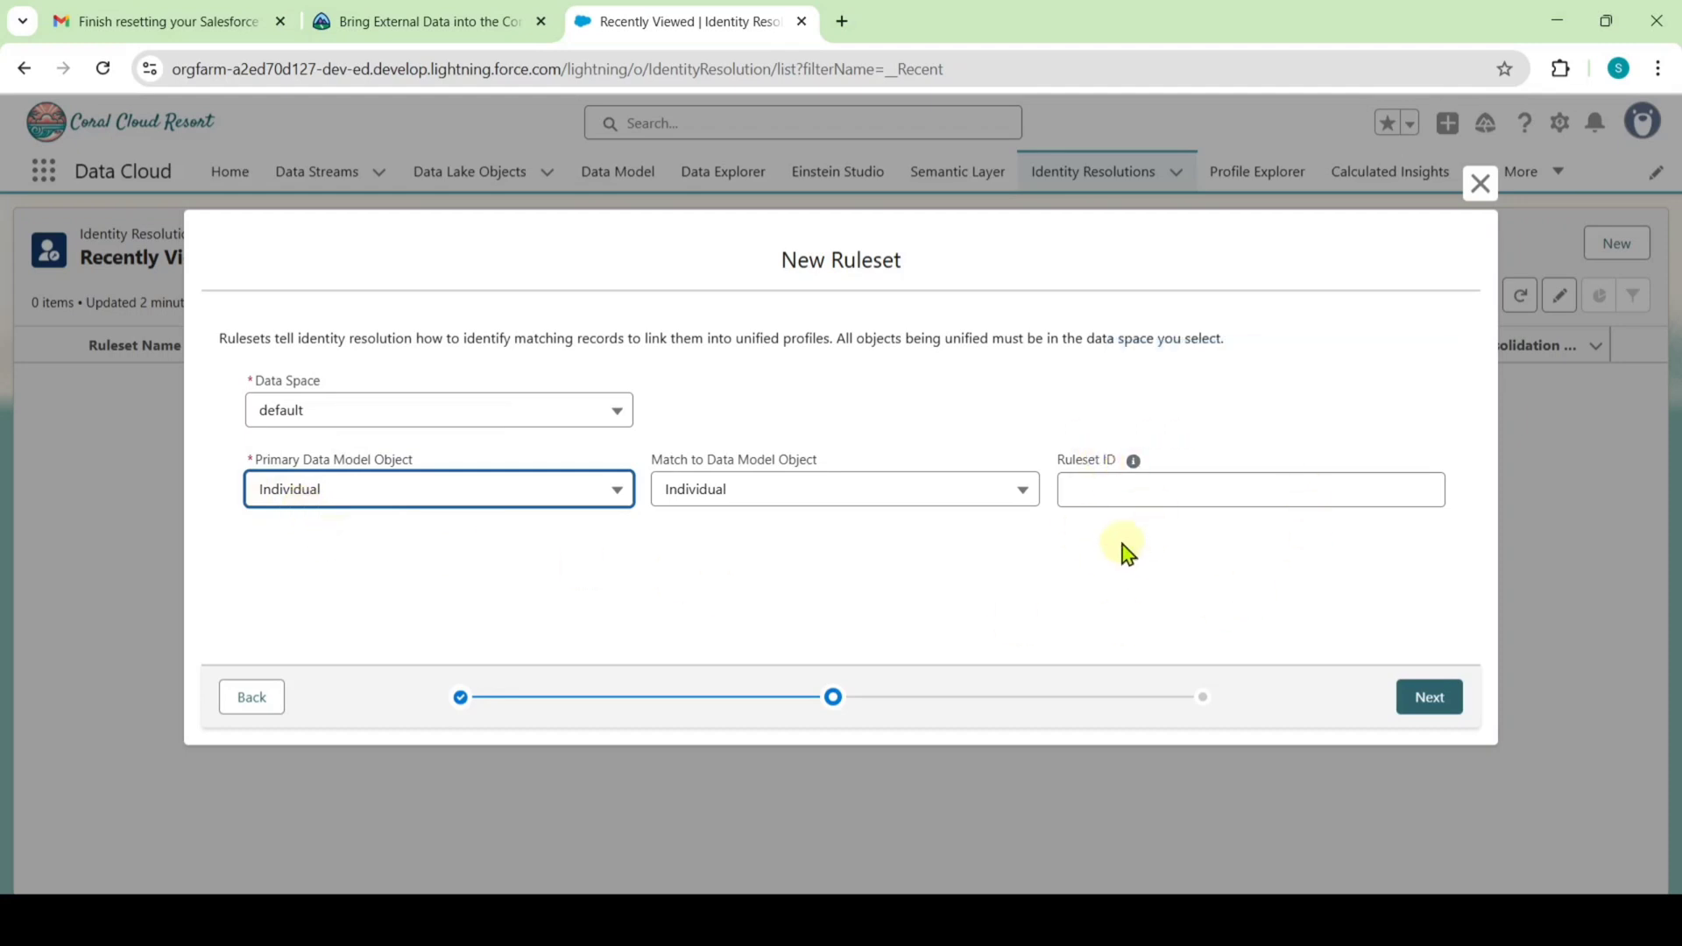
click(385, 15)
scroll(648, 412, down, 2)
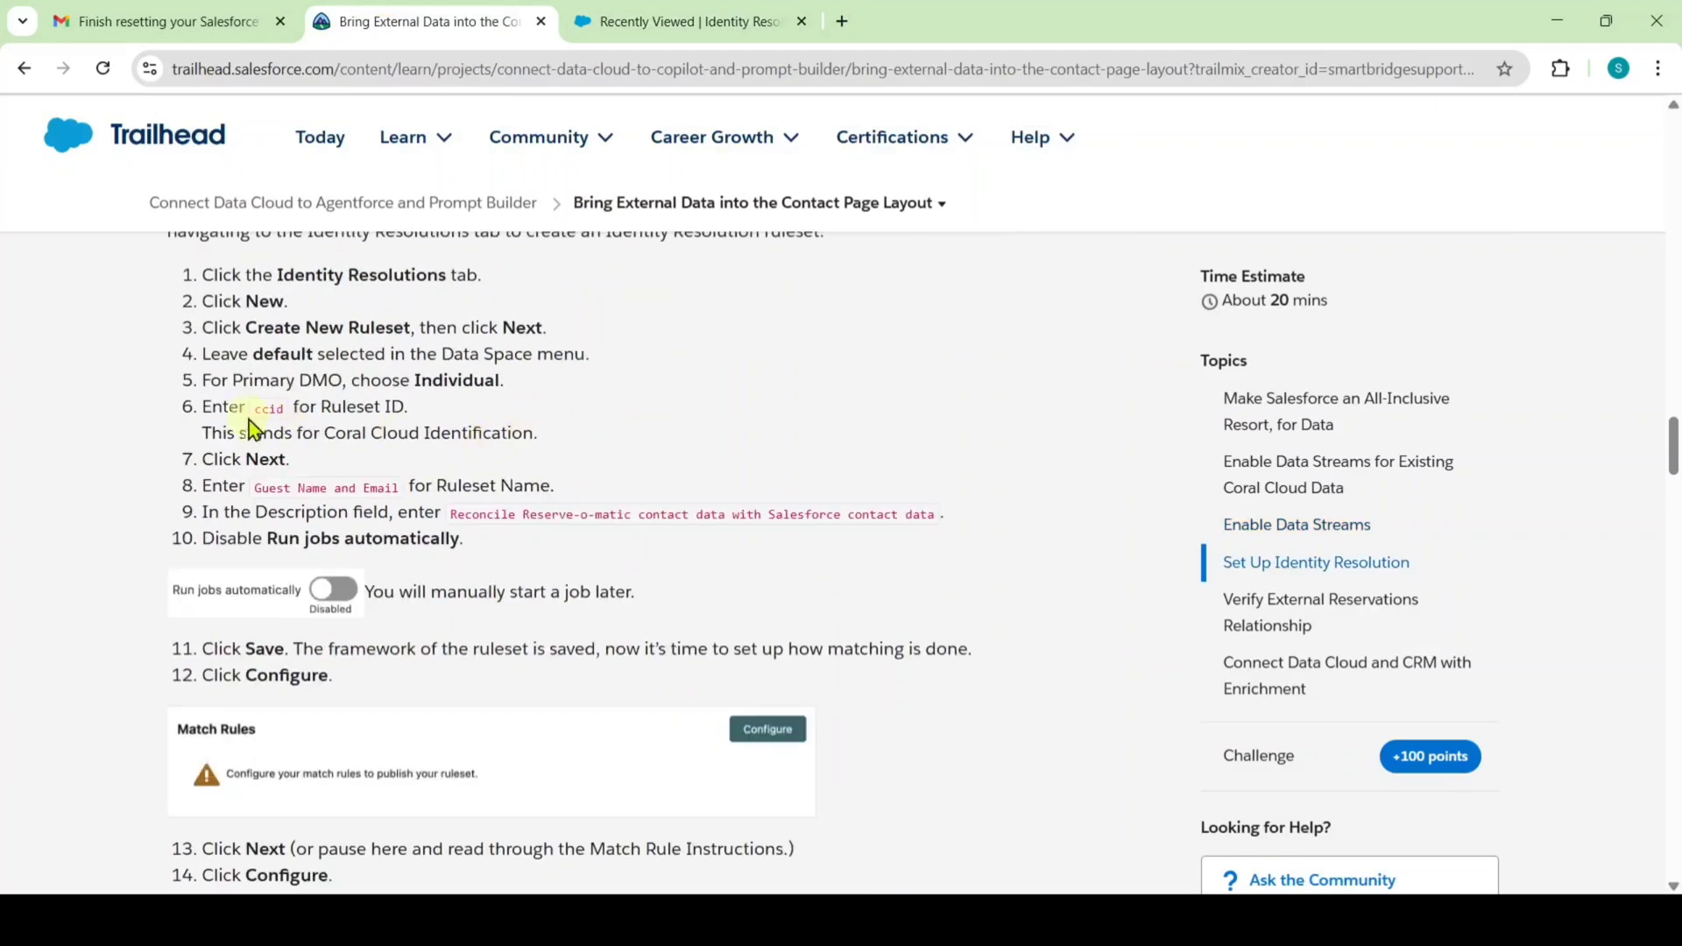
double_click(267, 407)
click(687, 21)
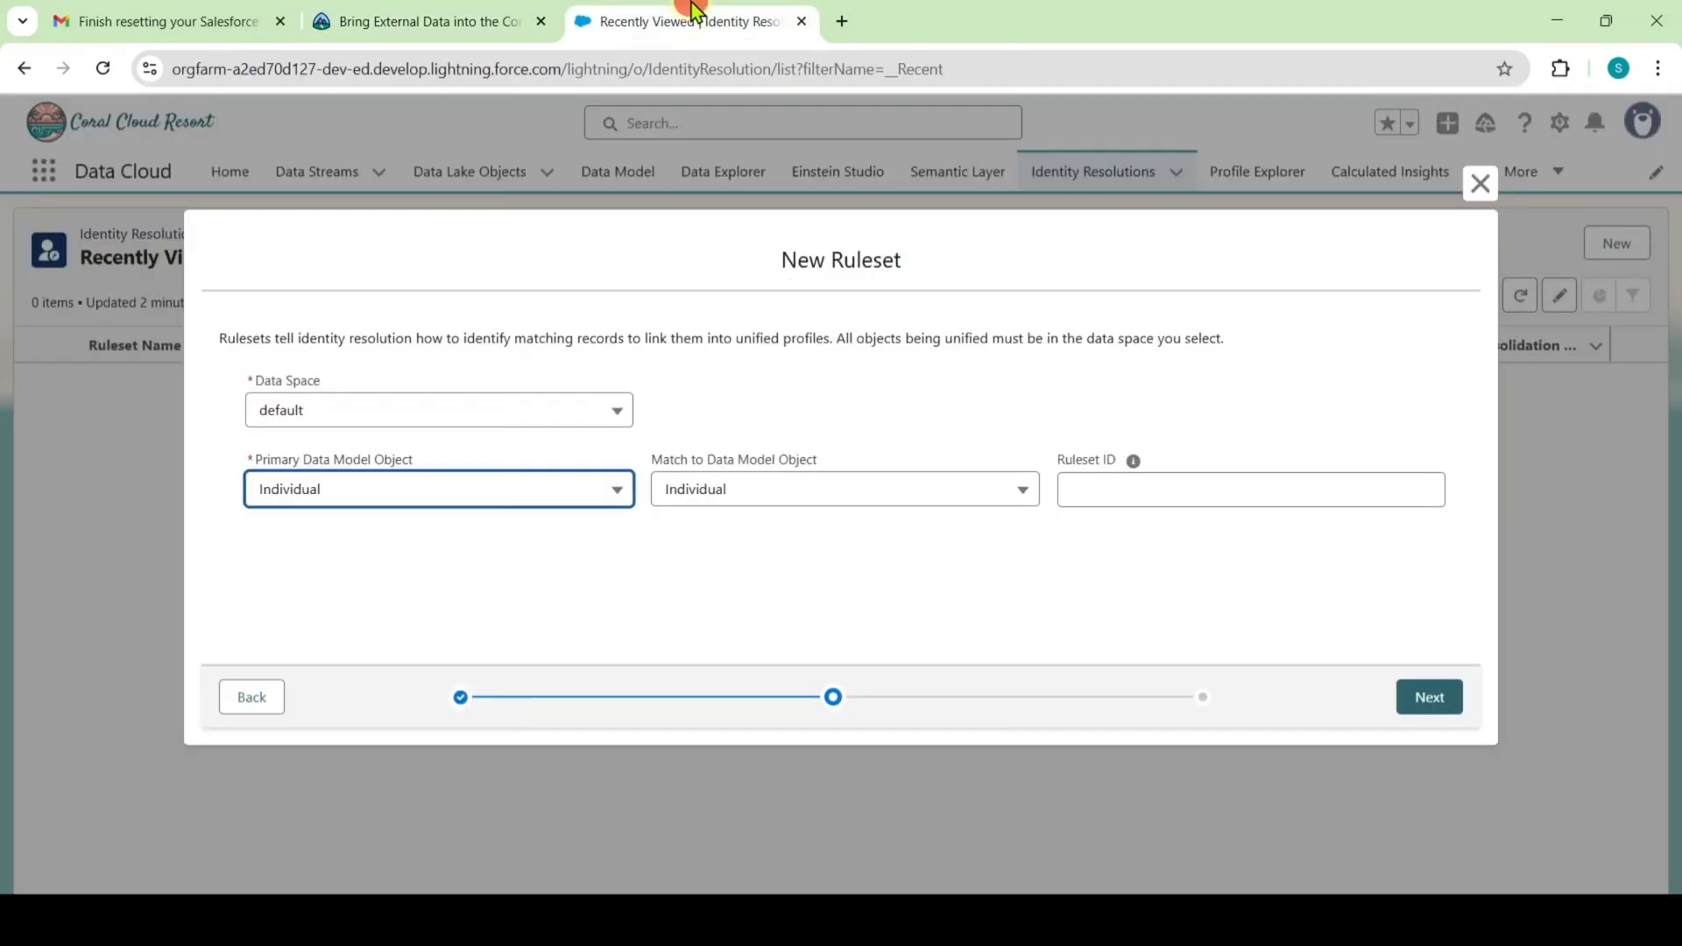
click(1152, 492)
click(1305, 536)
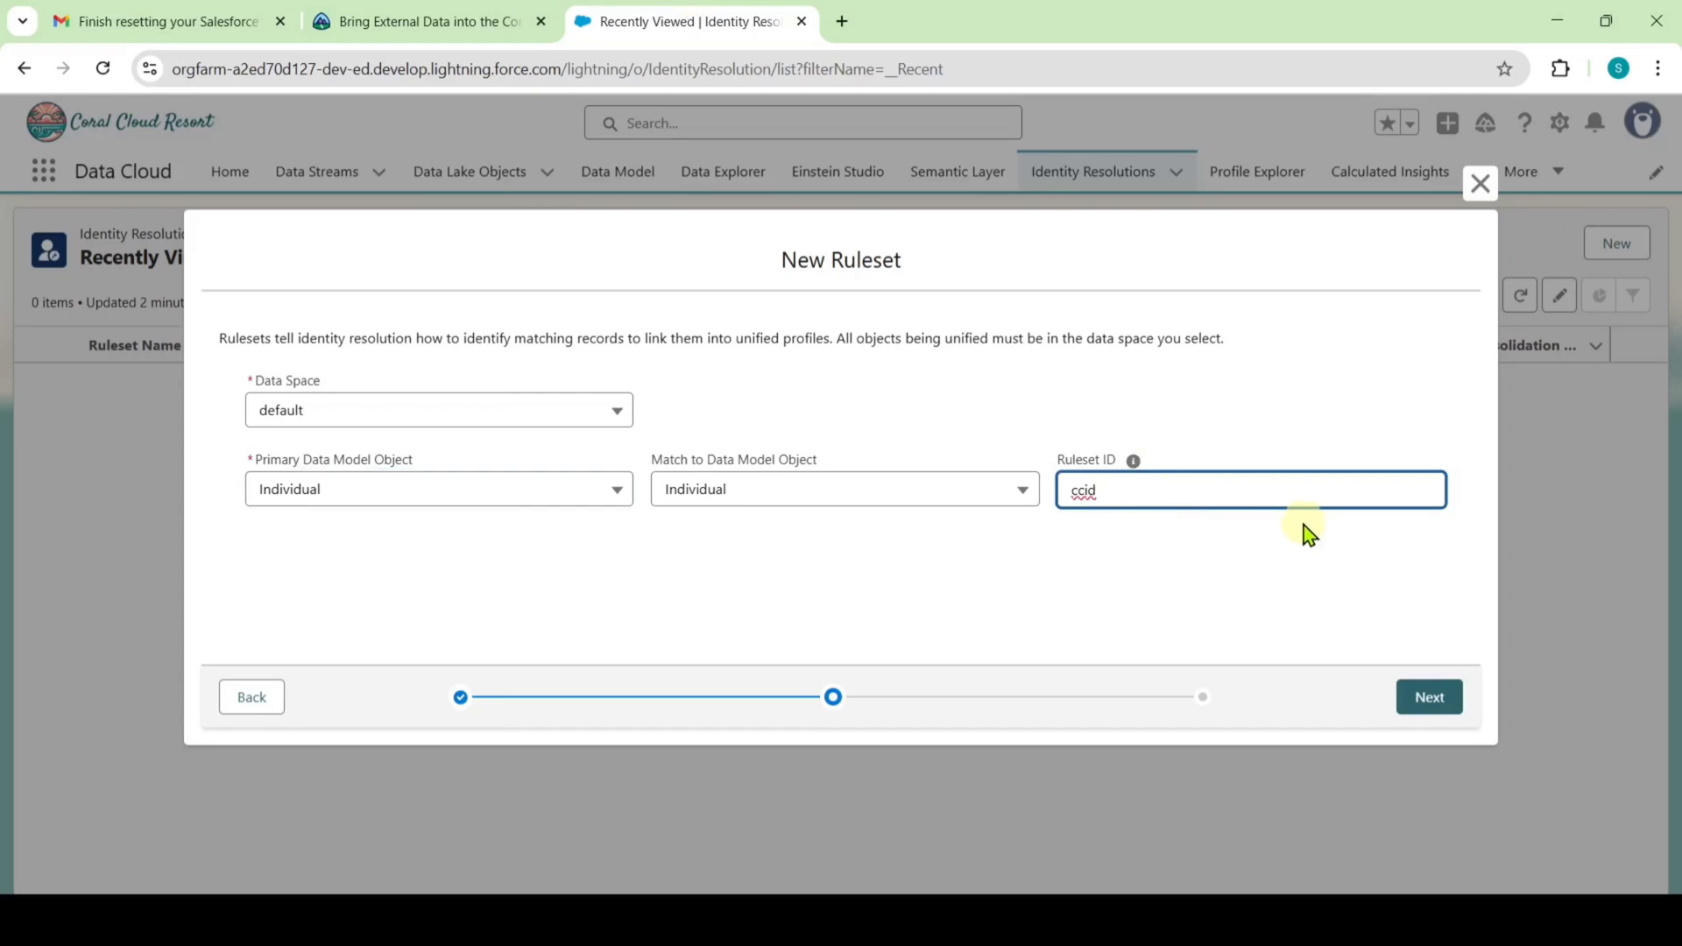
click(1417, 701)
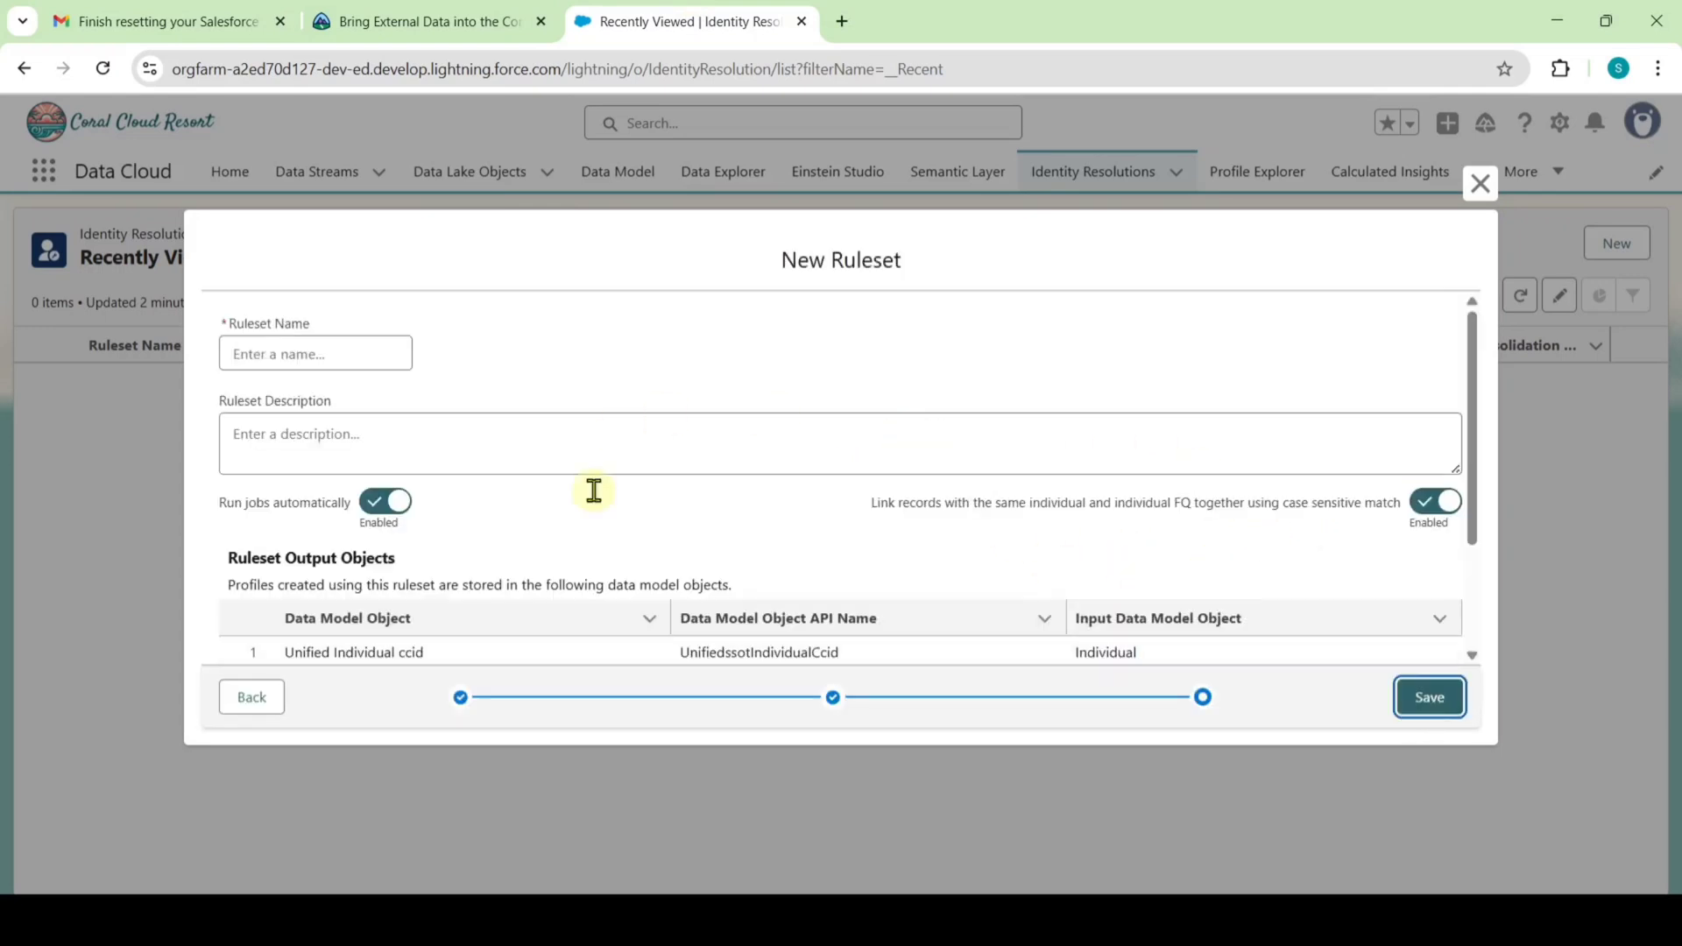
Step: Copy "Guest Name and Email" from the Trailhead instructions and enter it as the ruleset name
click(438, 19)
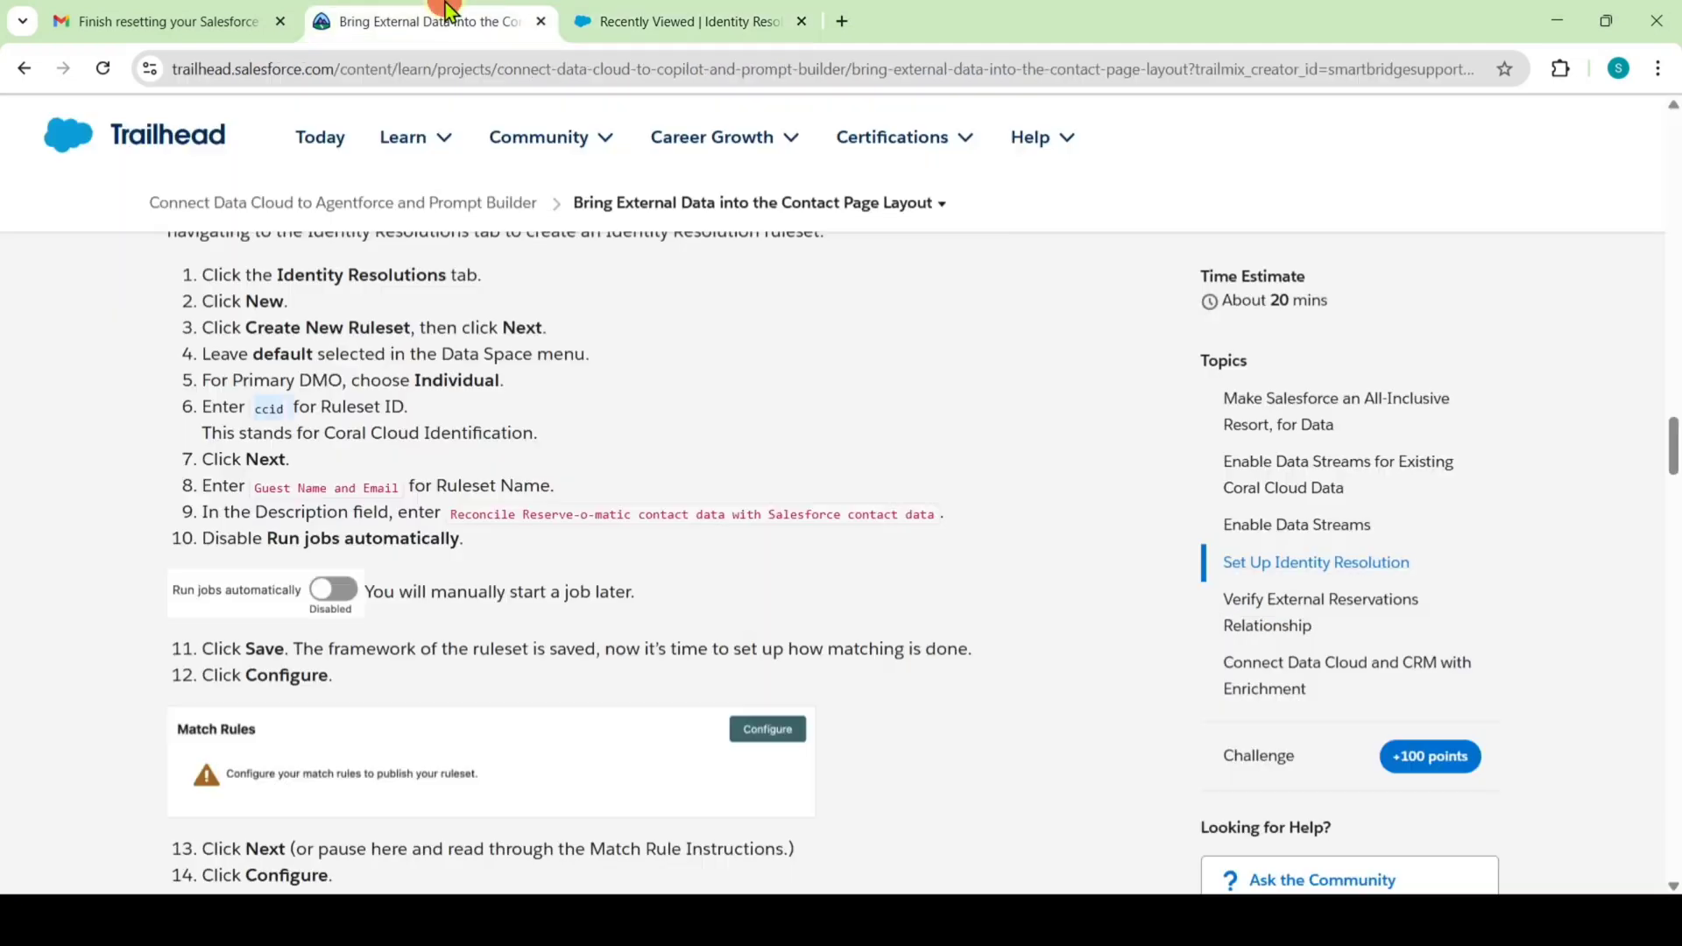
drag(252, 487, 424, 492)
key(ctrl+c)
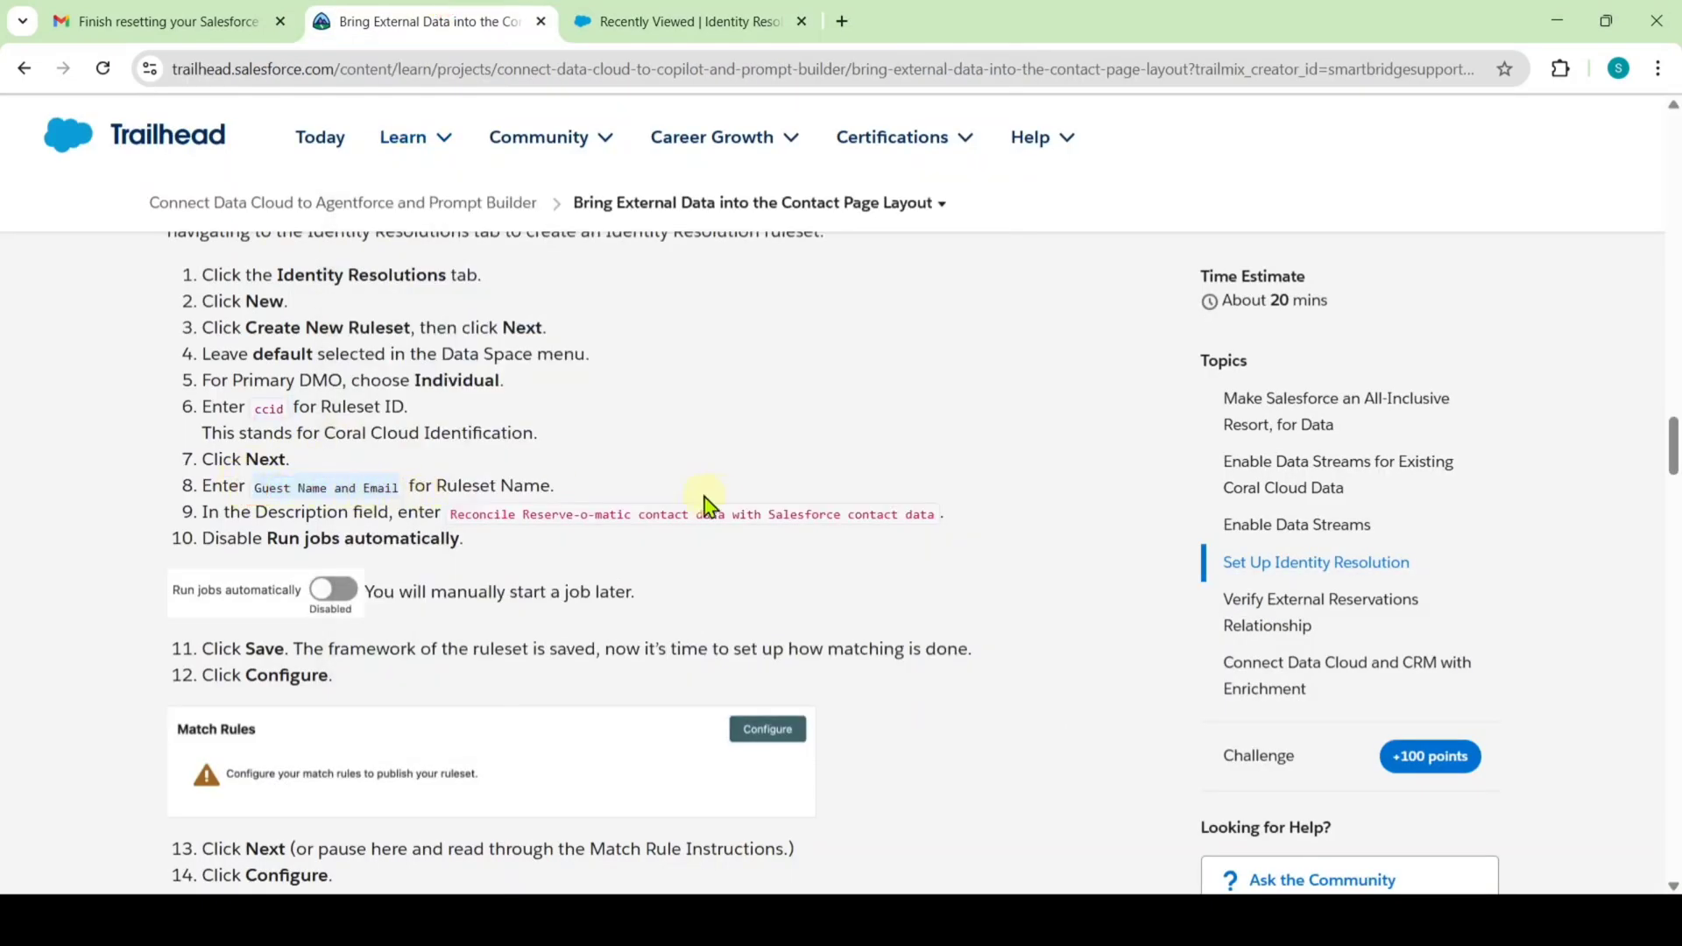
click(696, 21)
click(295, 351)
key(ctrl+v)
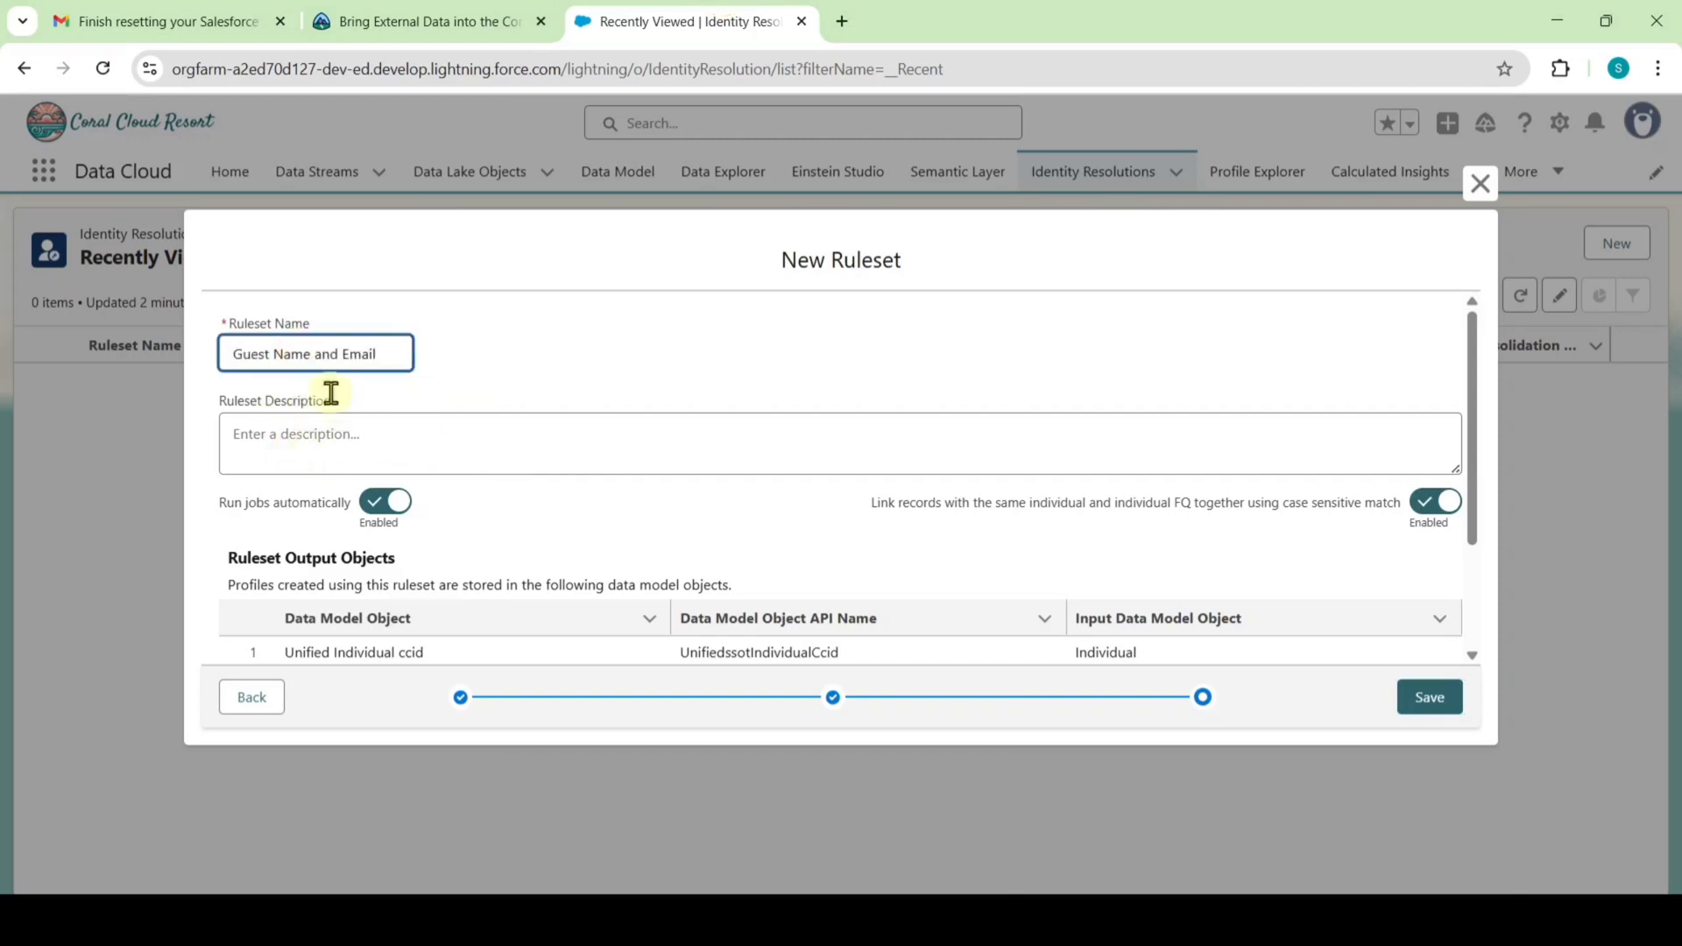
Step: Copy "Reconcile Reserve-o-matic contact data with Salesforce contact data" from the Trailhead instructions and enter it as the ruleset description in Data Cloud
click(399, 10)
drag(445, 506, 938, 517)
key(ctrl+c)
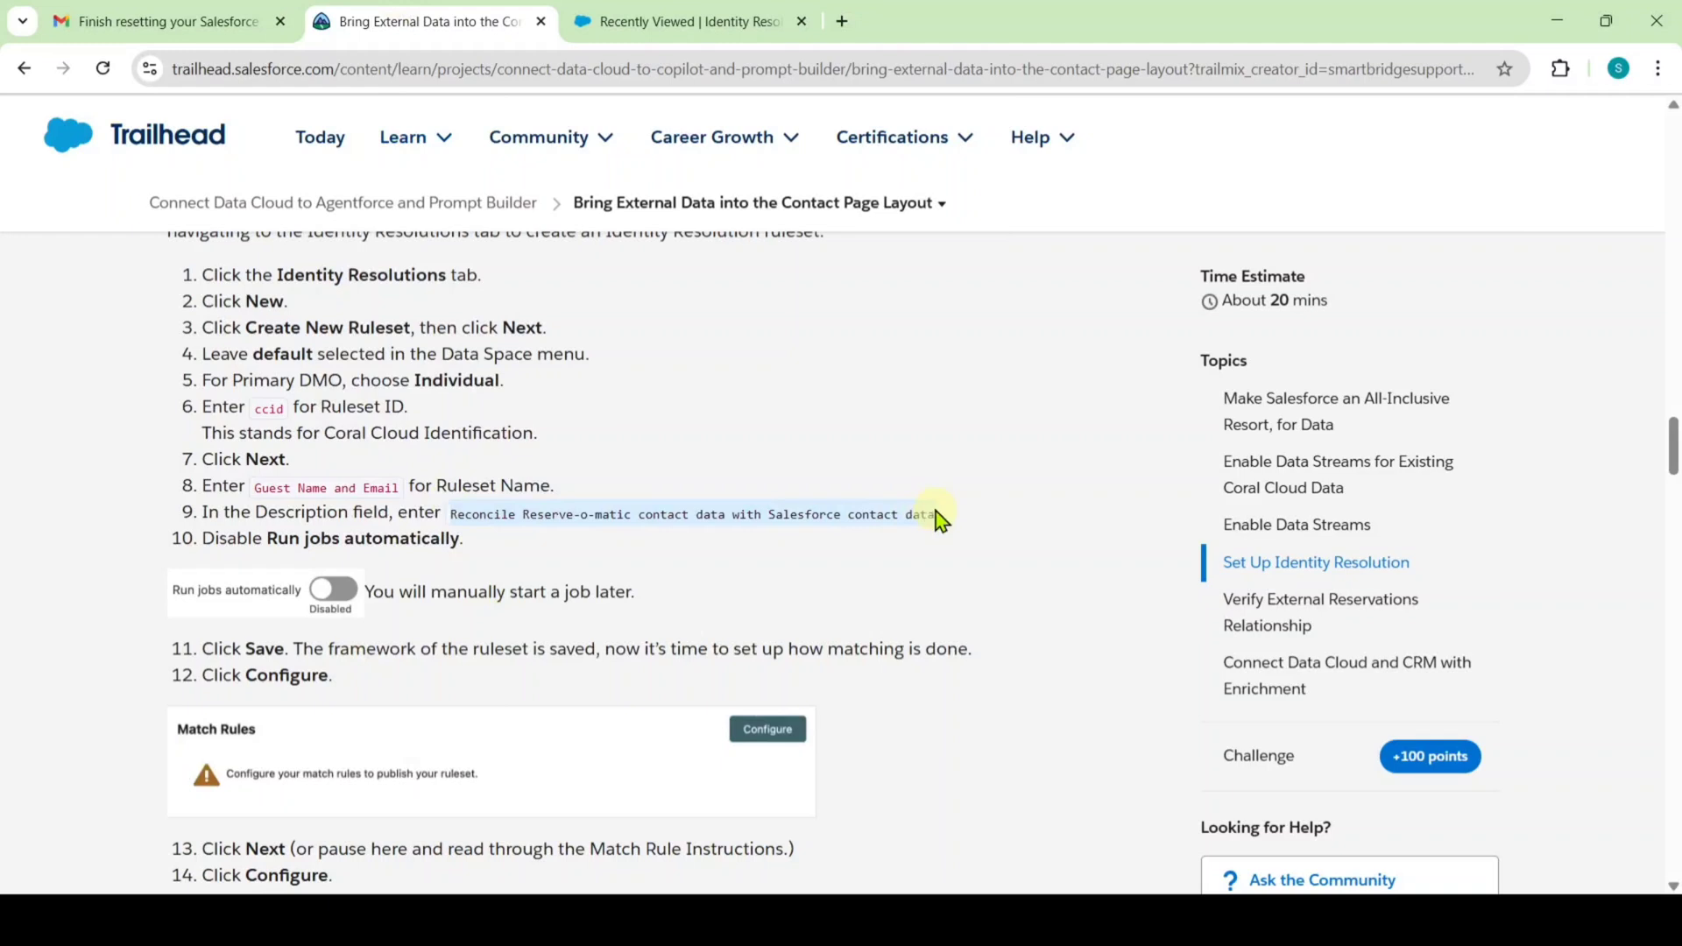
click(692, 21)
click(442, 444)
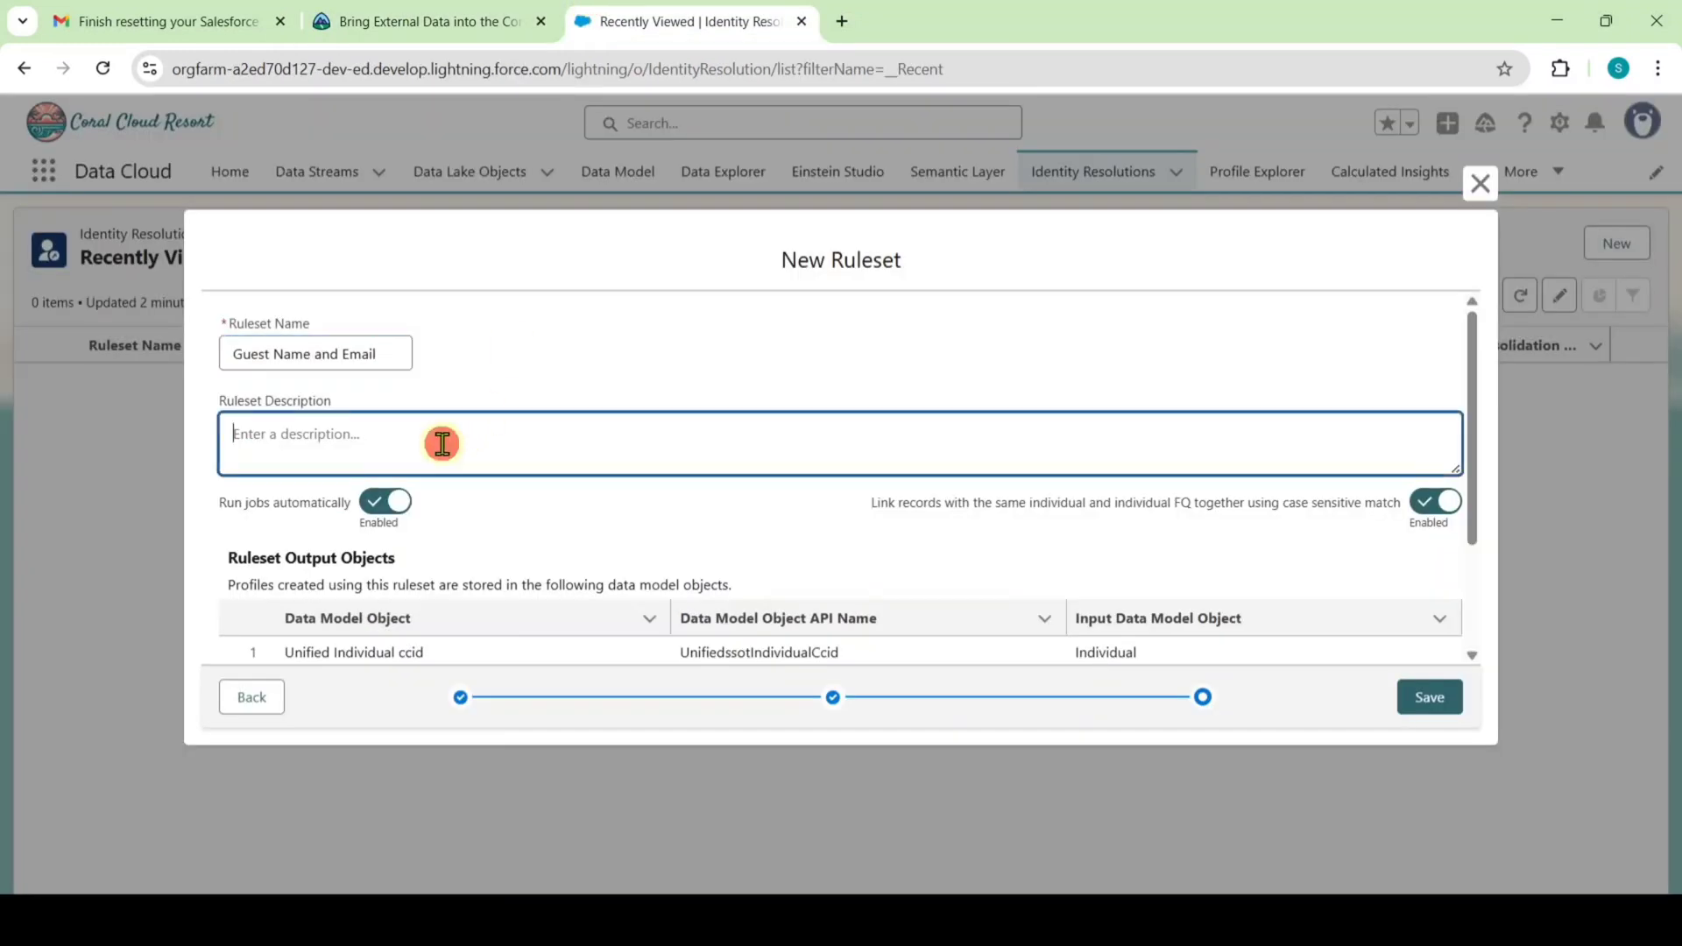
key(ctrl+v)
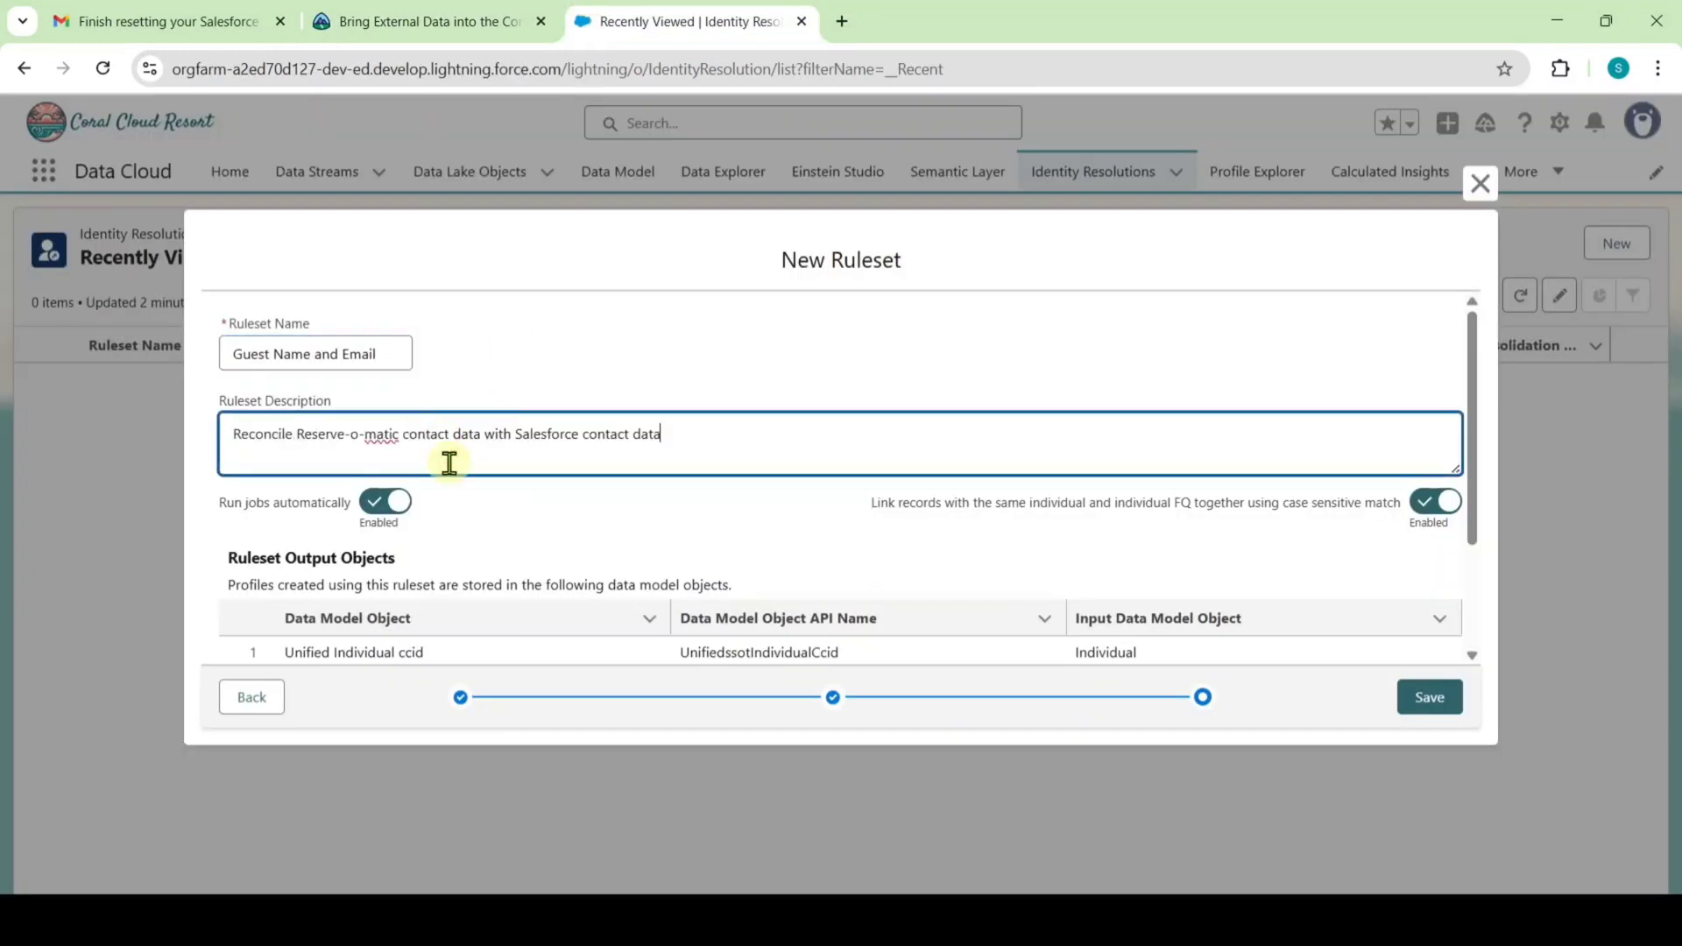
Step: Disable Run jobs automatically for the Guest Name and Email ruleset and save the new ruleset
click(388, 517)
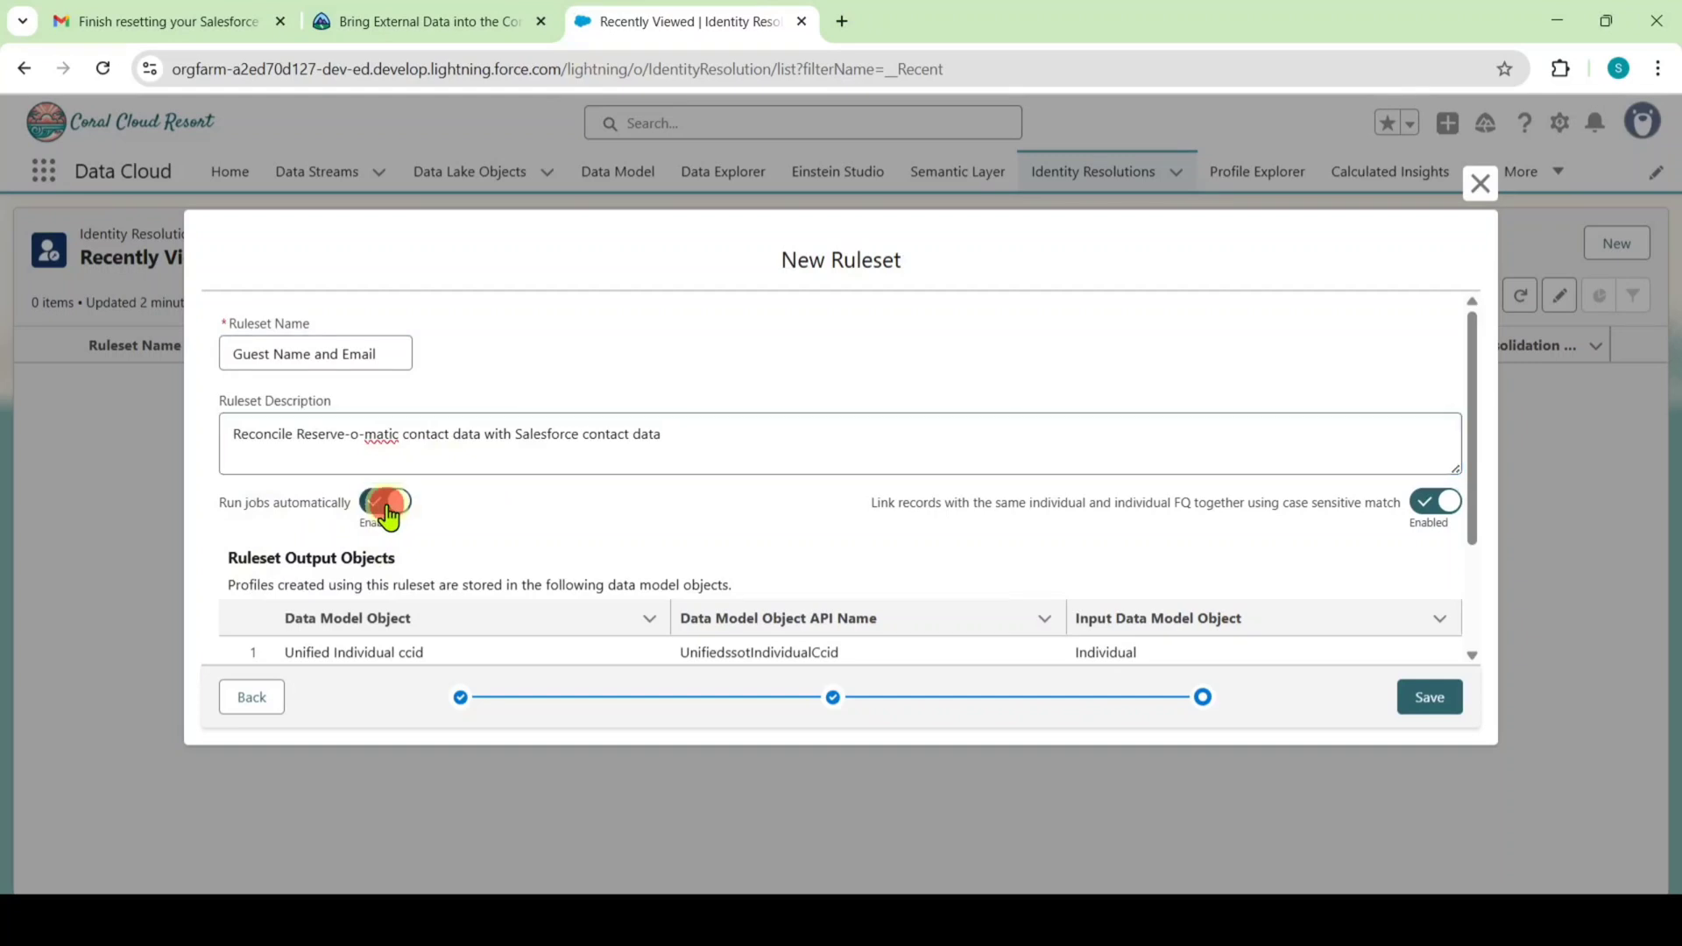
scroll(712, 514, down, 3)
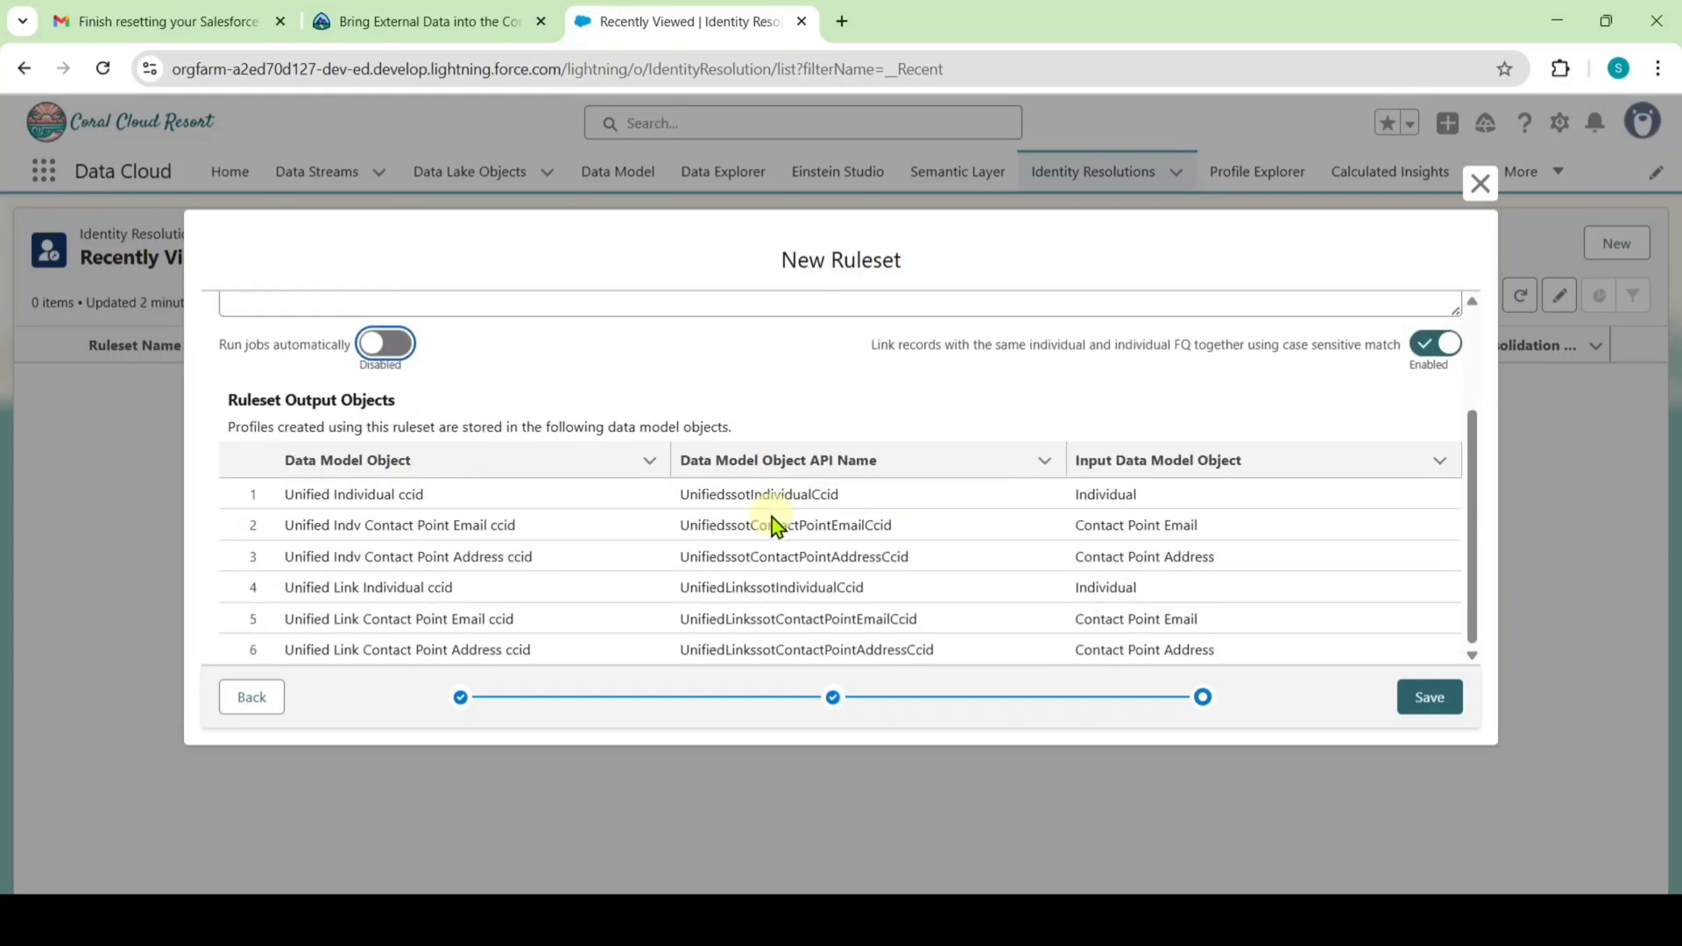
click(1427, 699)
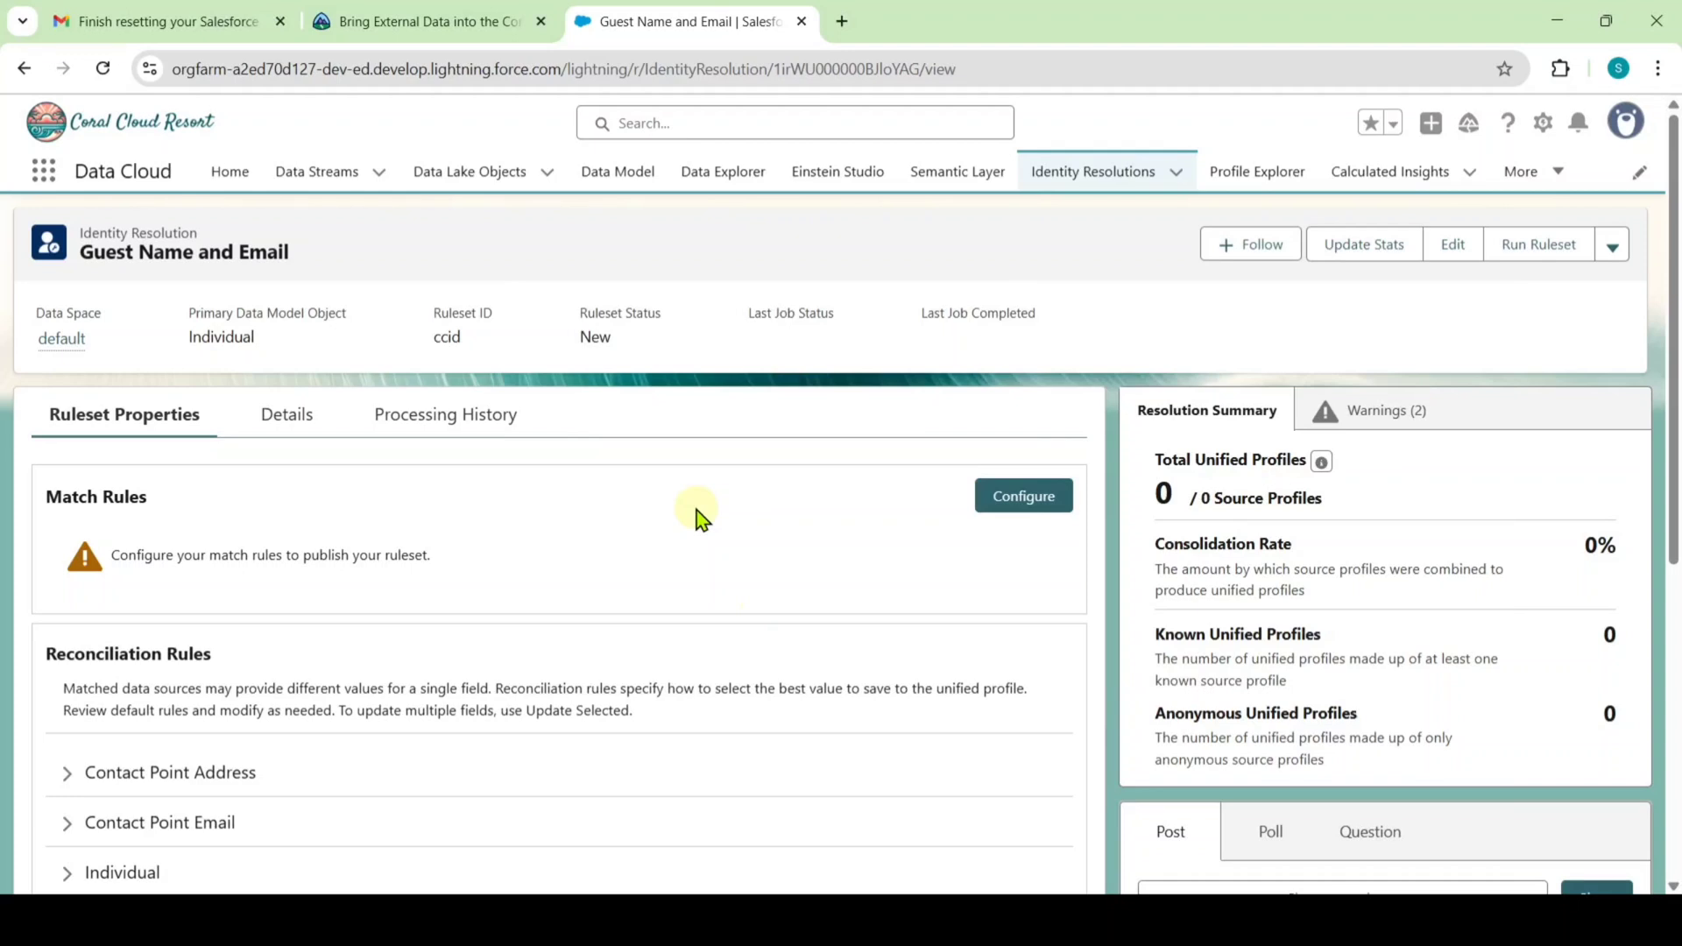
Step: Configure the default Fuzzy Name and Normalized Email match rule with its preset criteria, save it and run the ruleset
click(1019, 497)
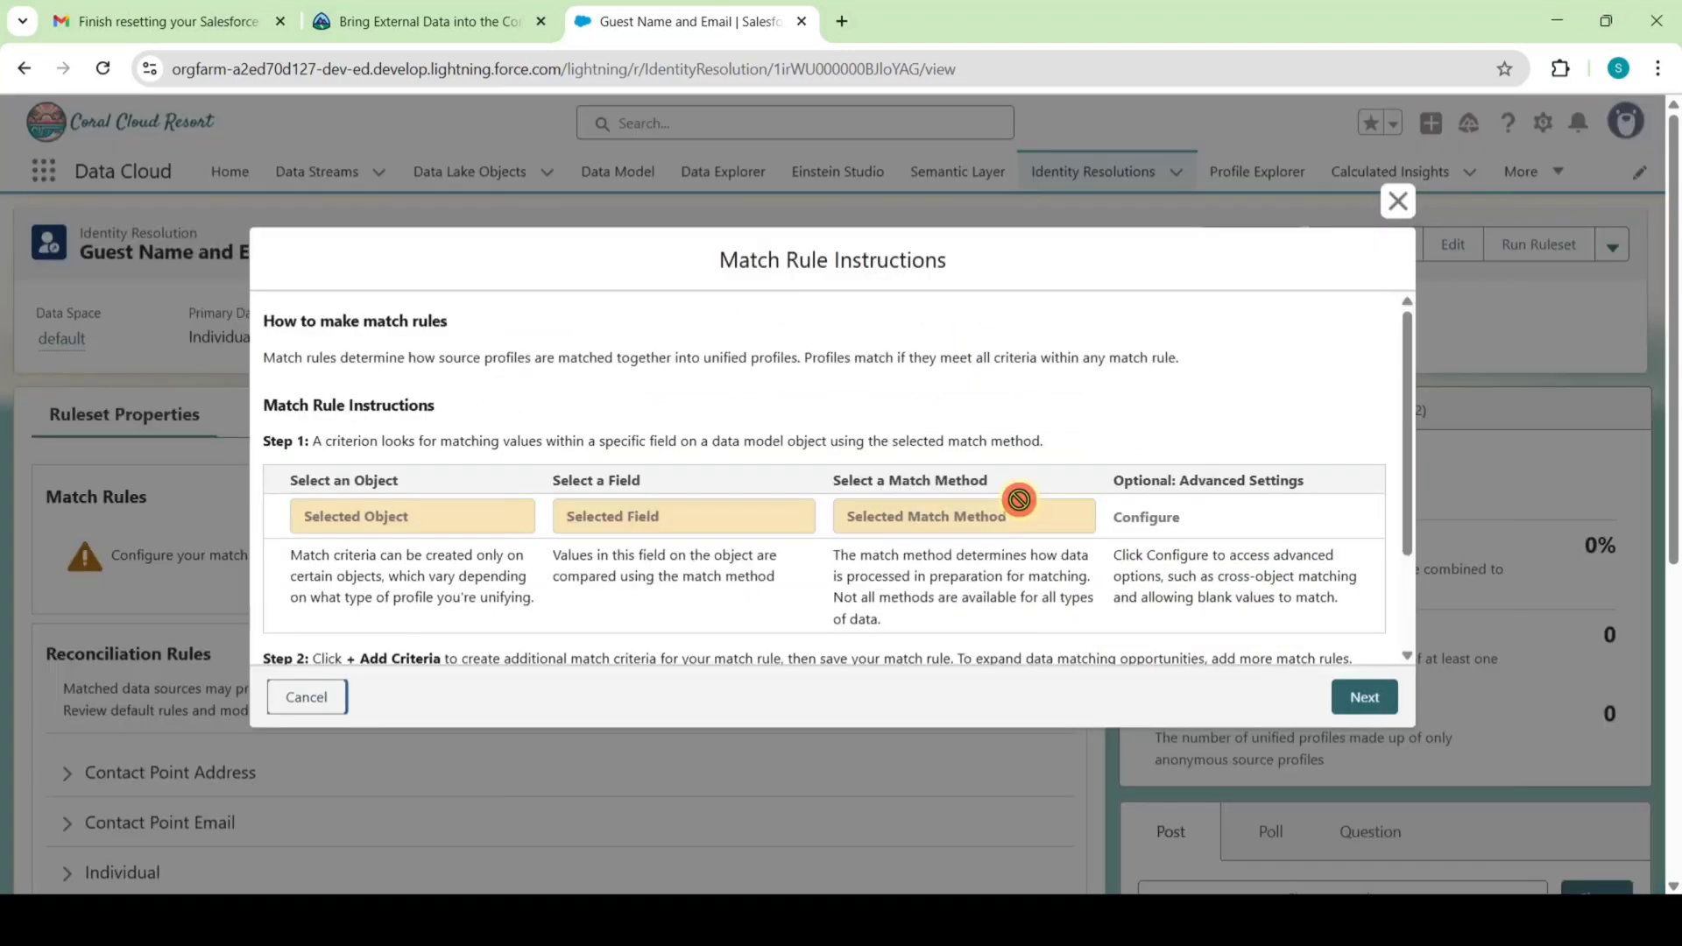
scroll(1226, 605, down, 2)
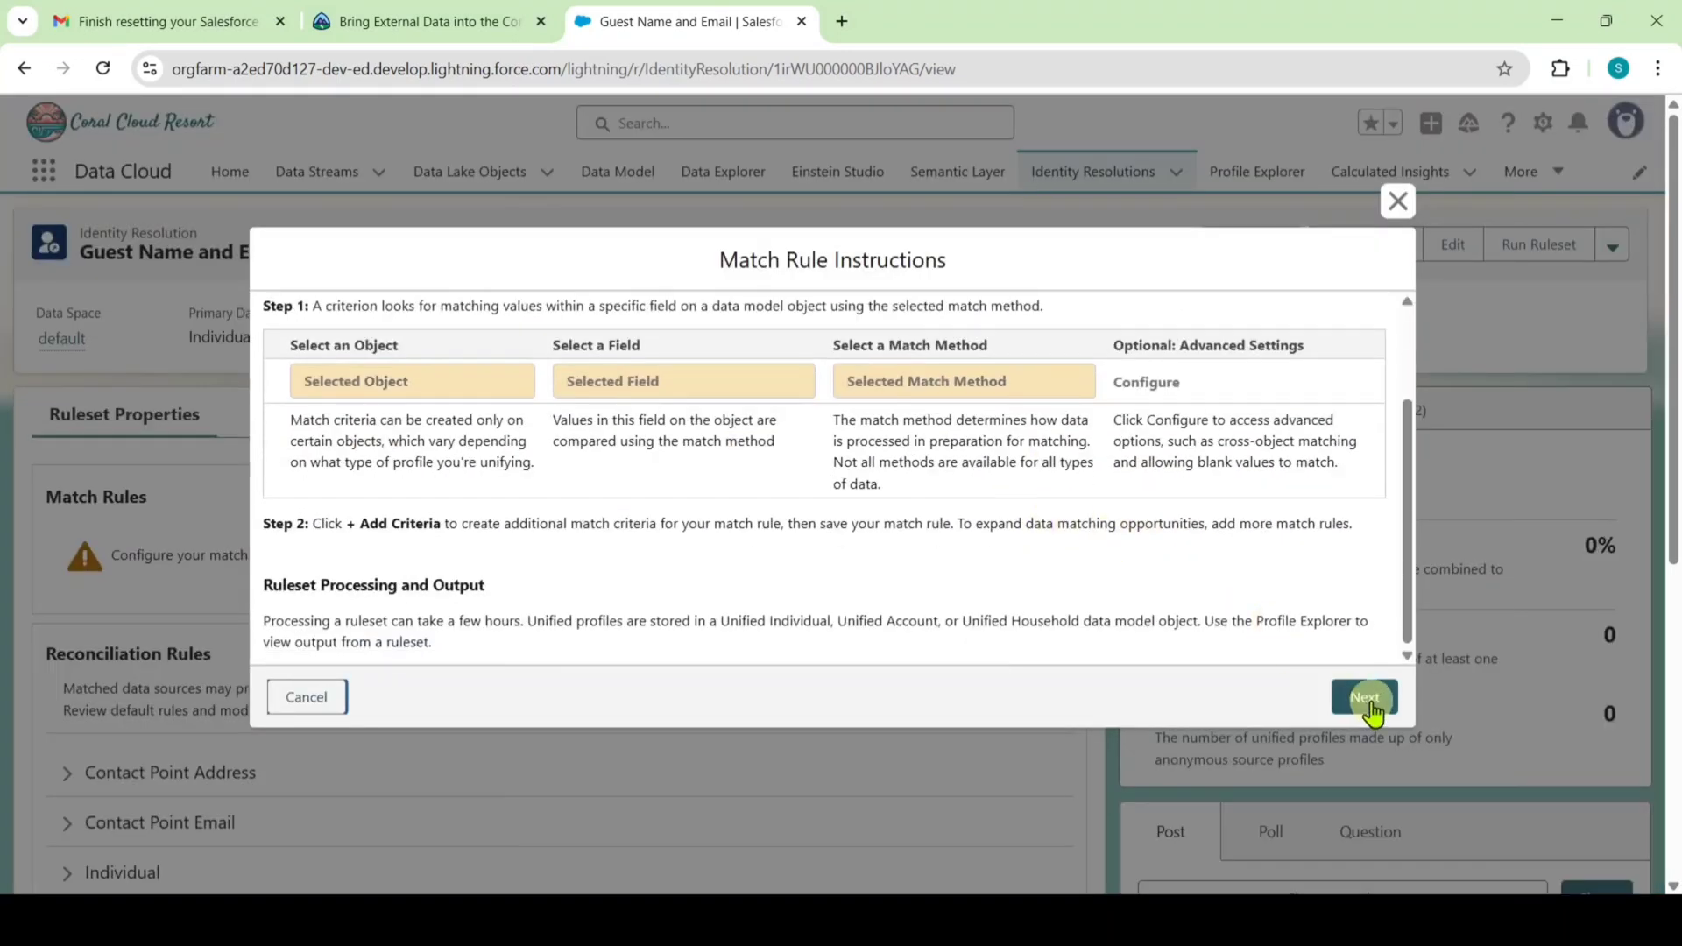
click(1365, 698)
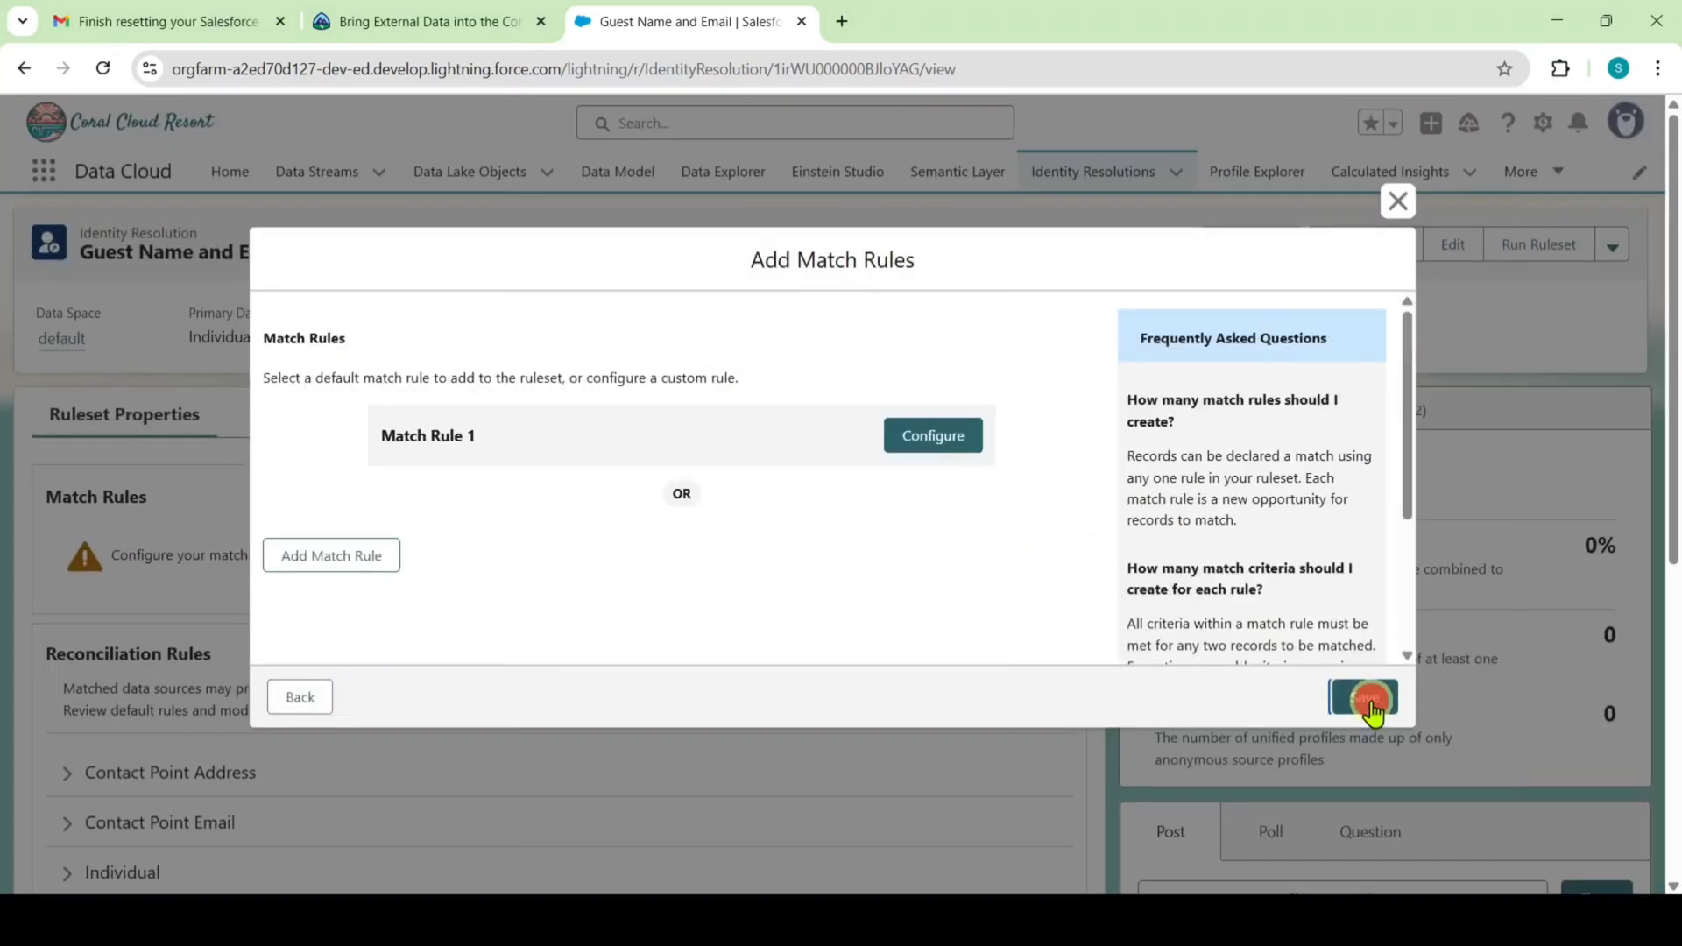
click(930, 438)
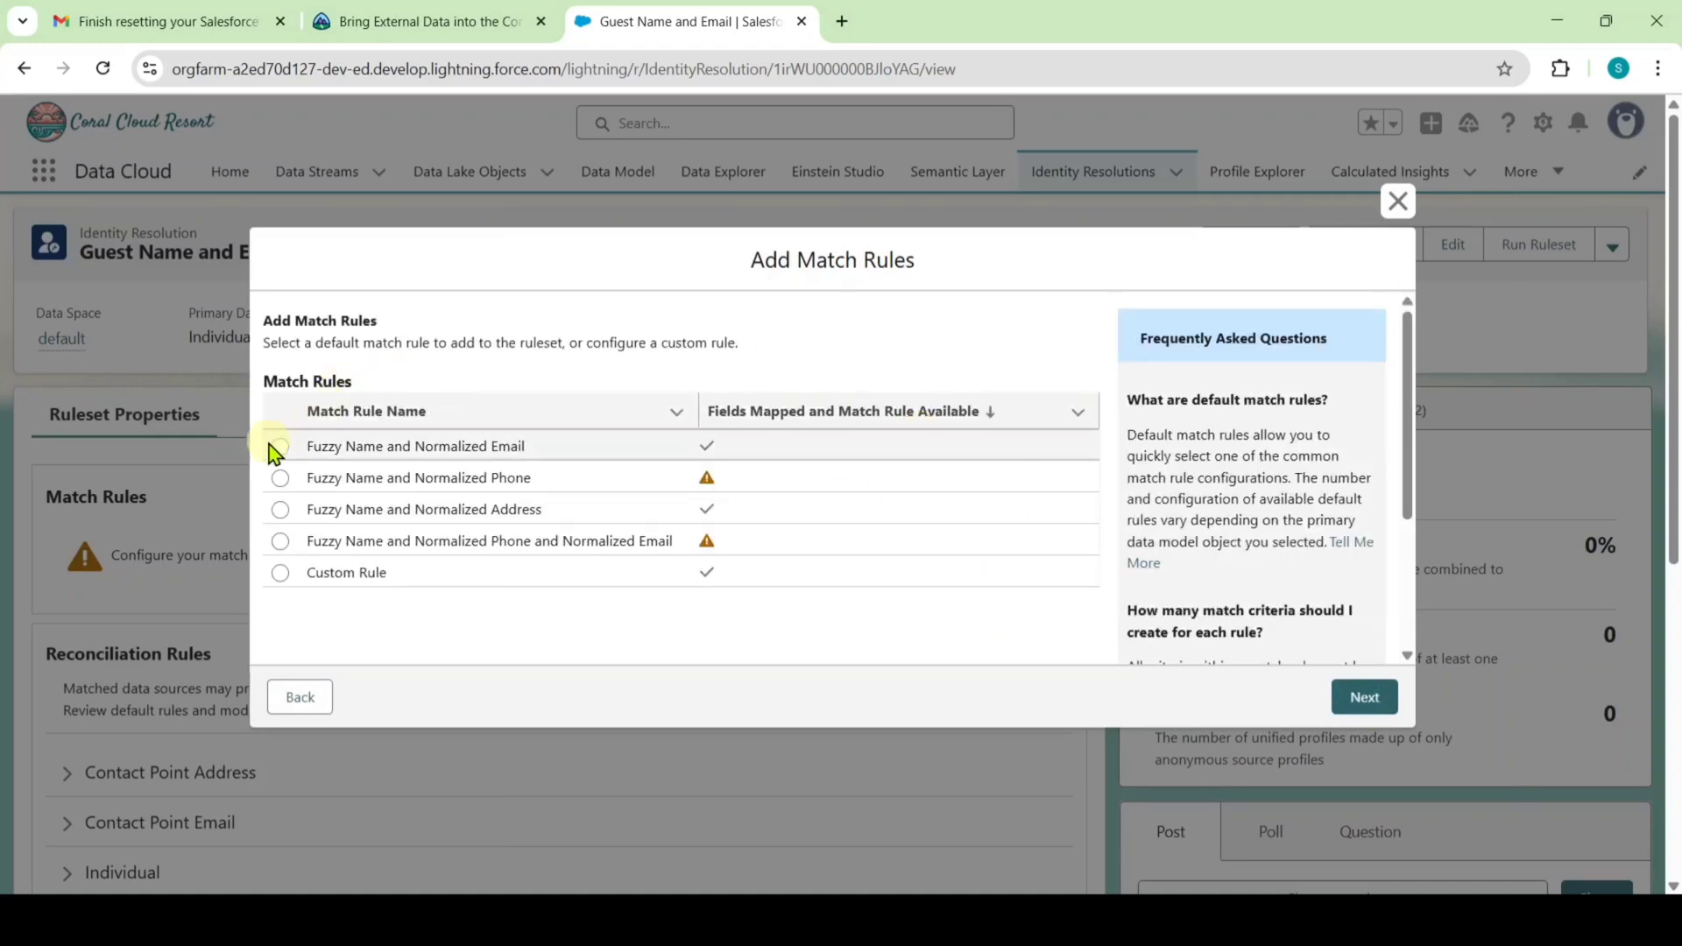
click(282, 449)
click(1348, 697)
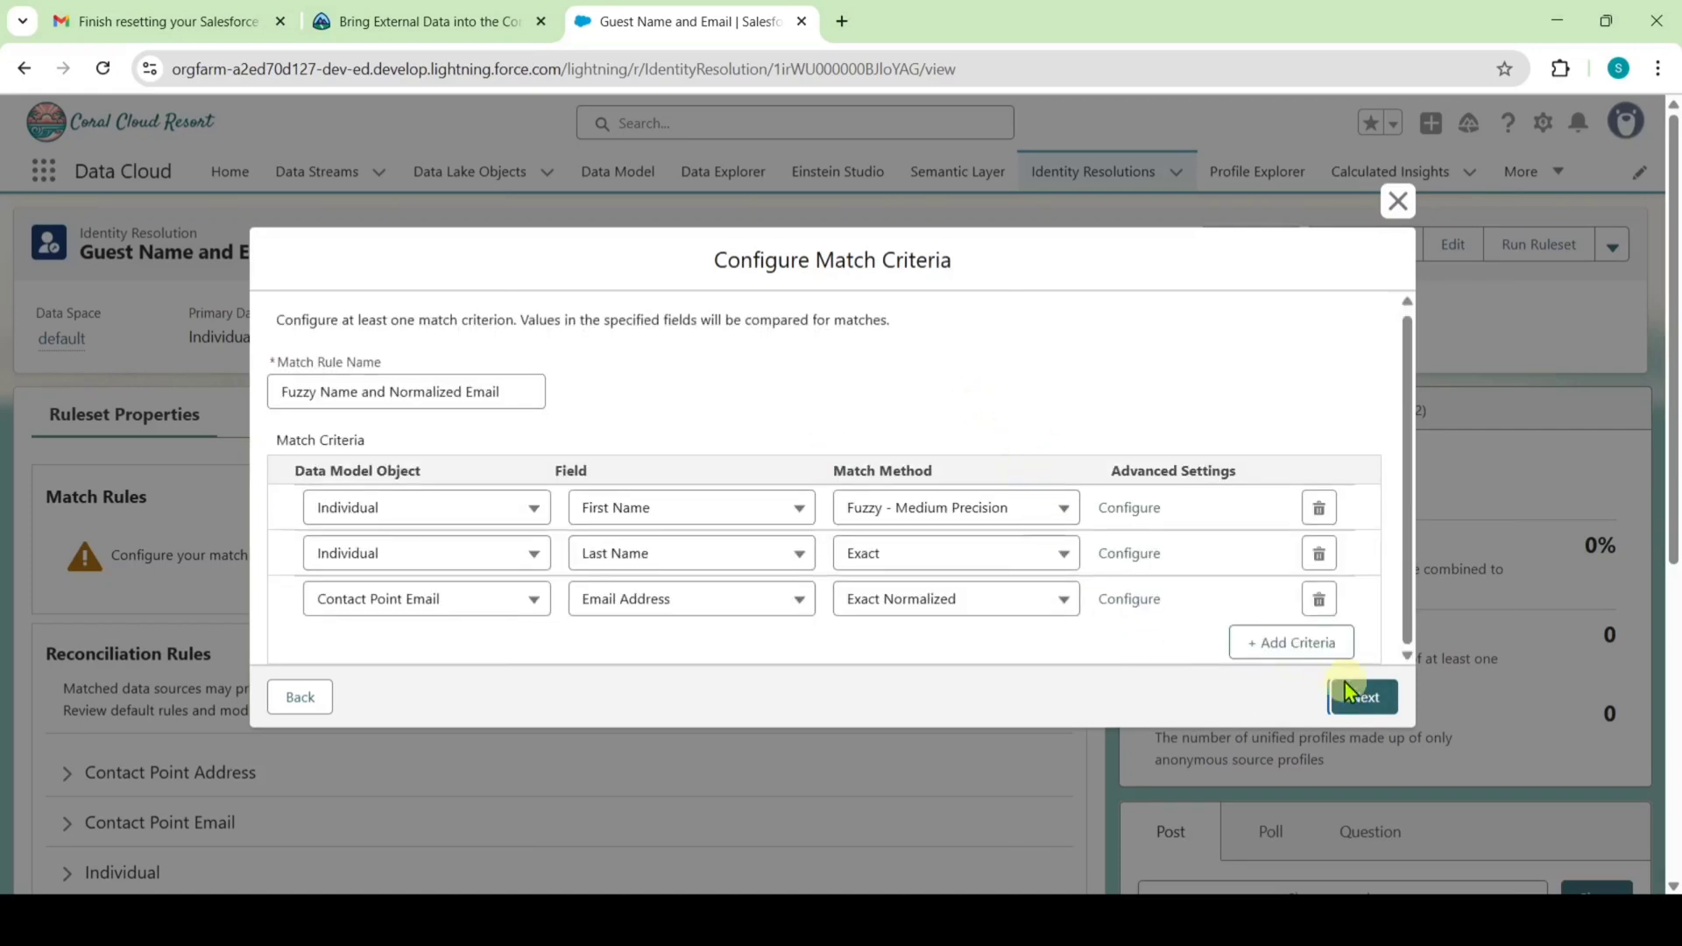
click(1346, 688)
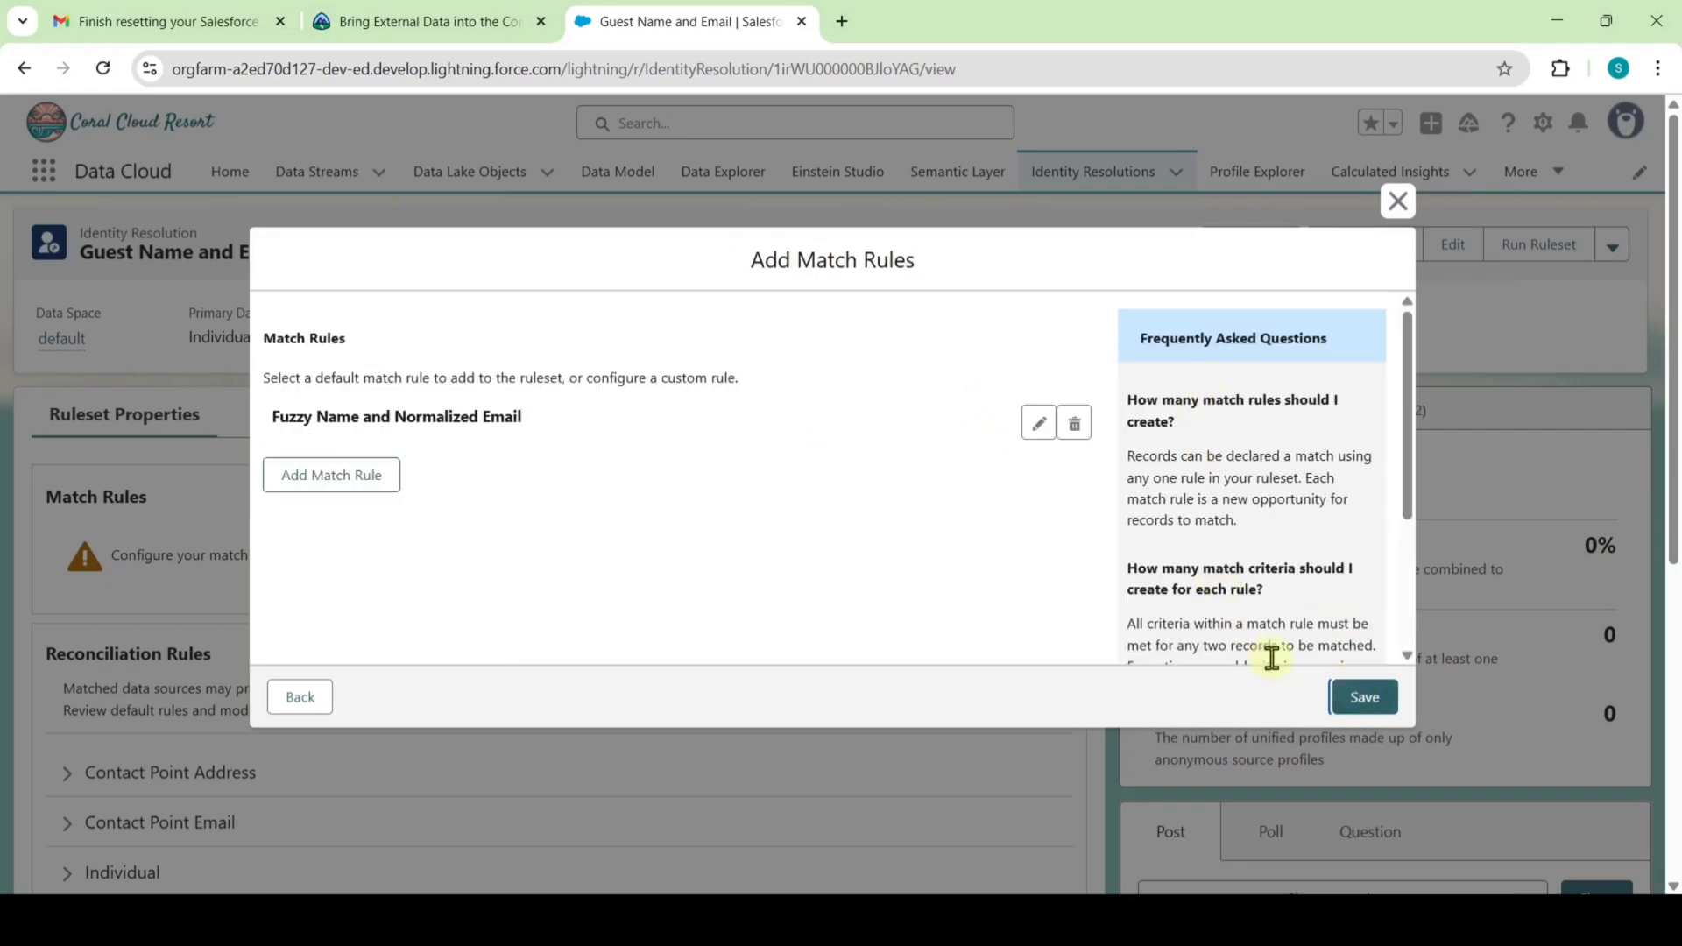
click(1362, 701)
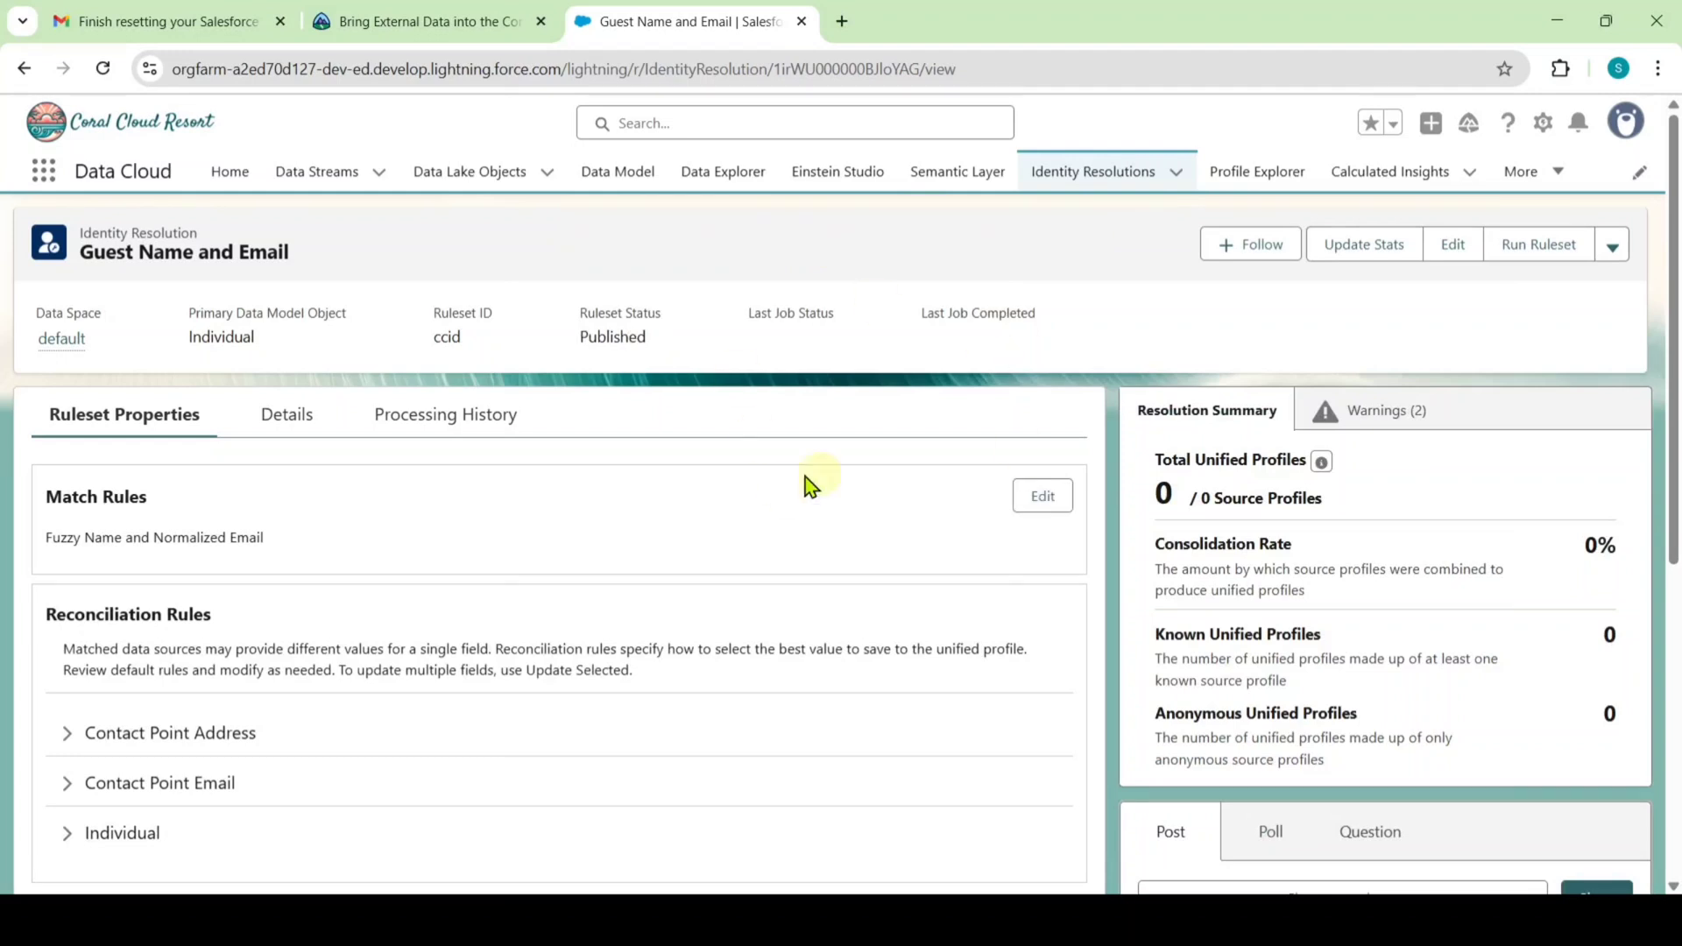
click(1549, 252)
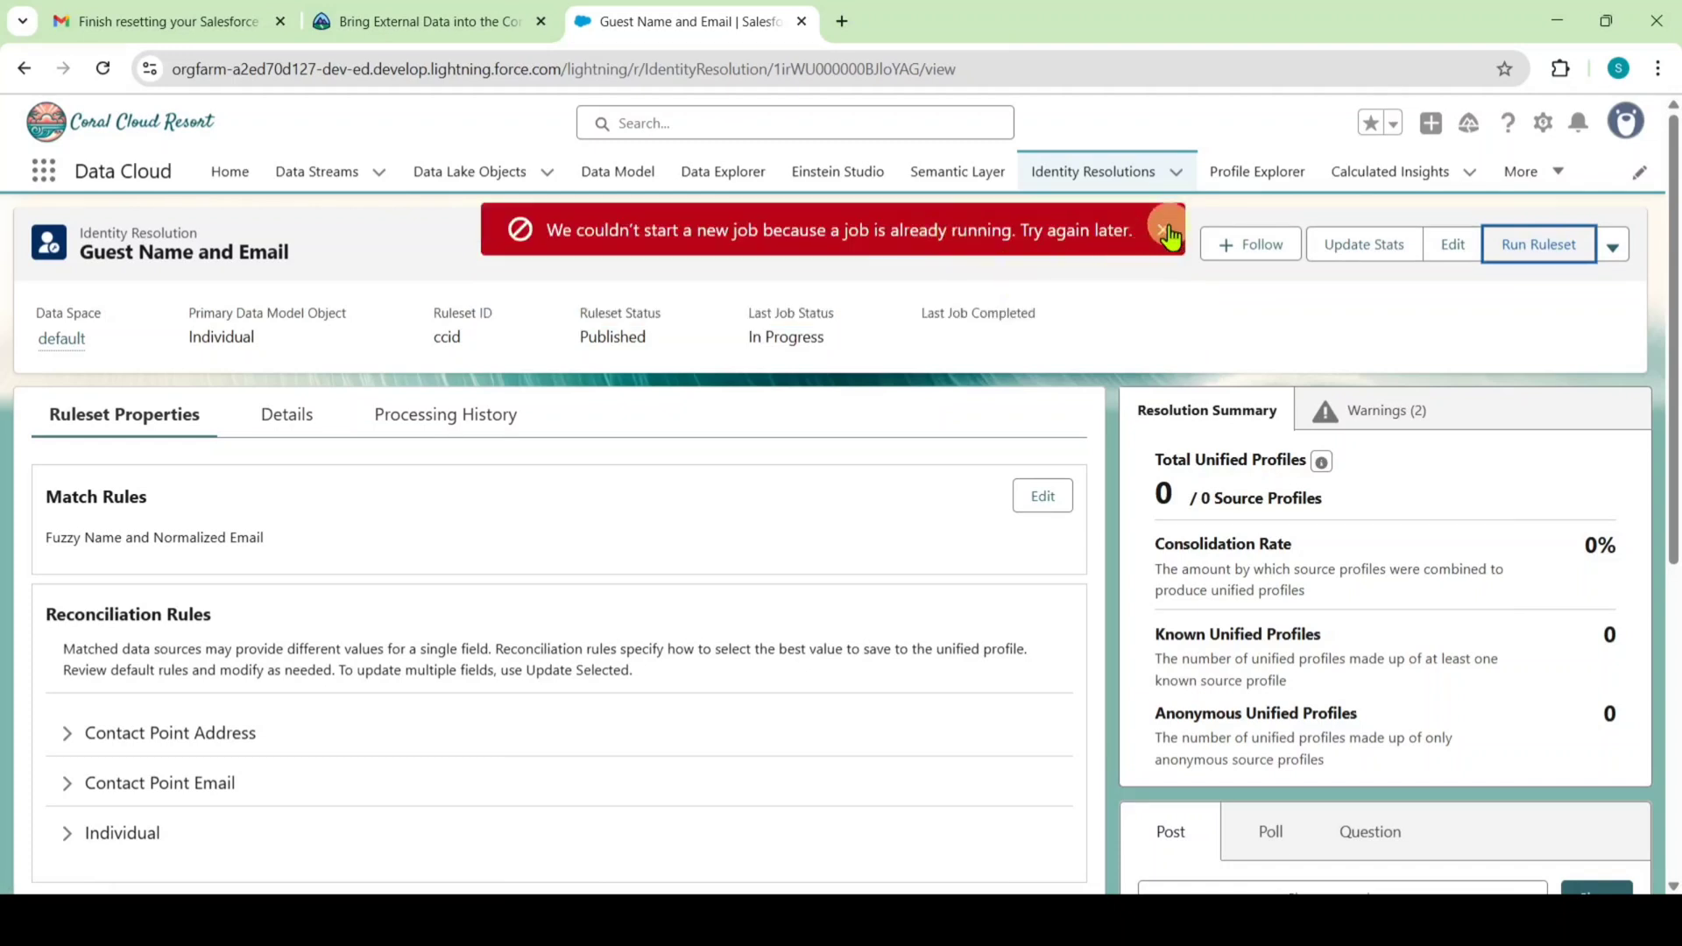
click(1163, 233)
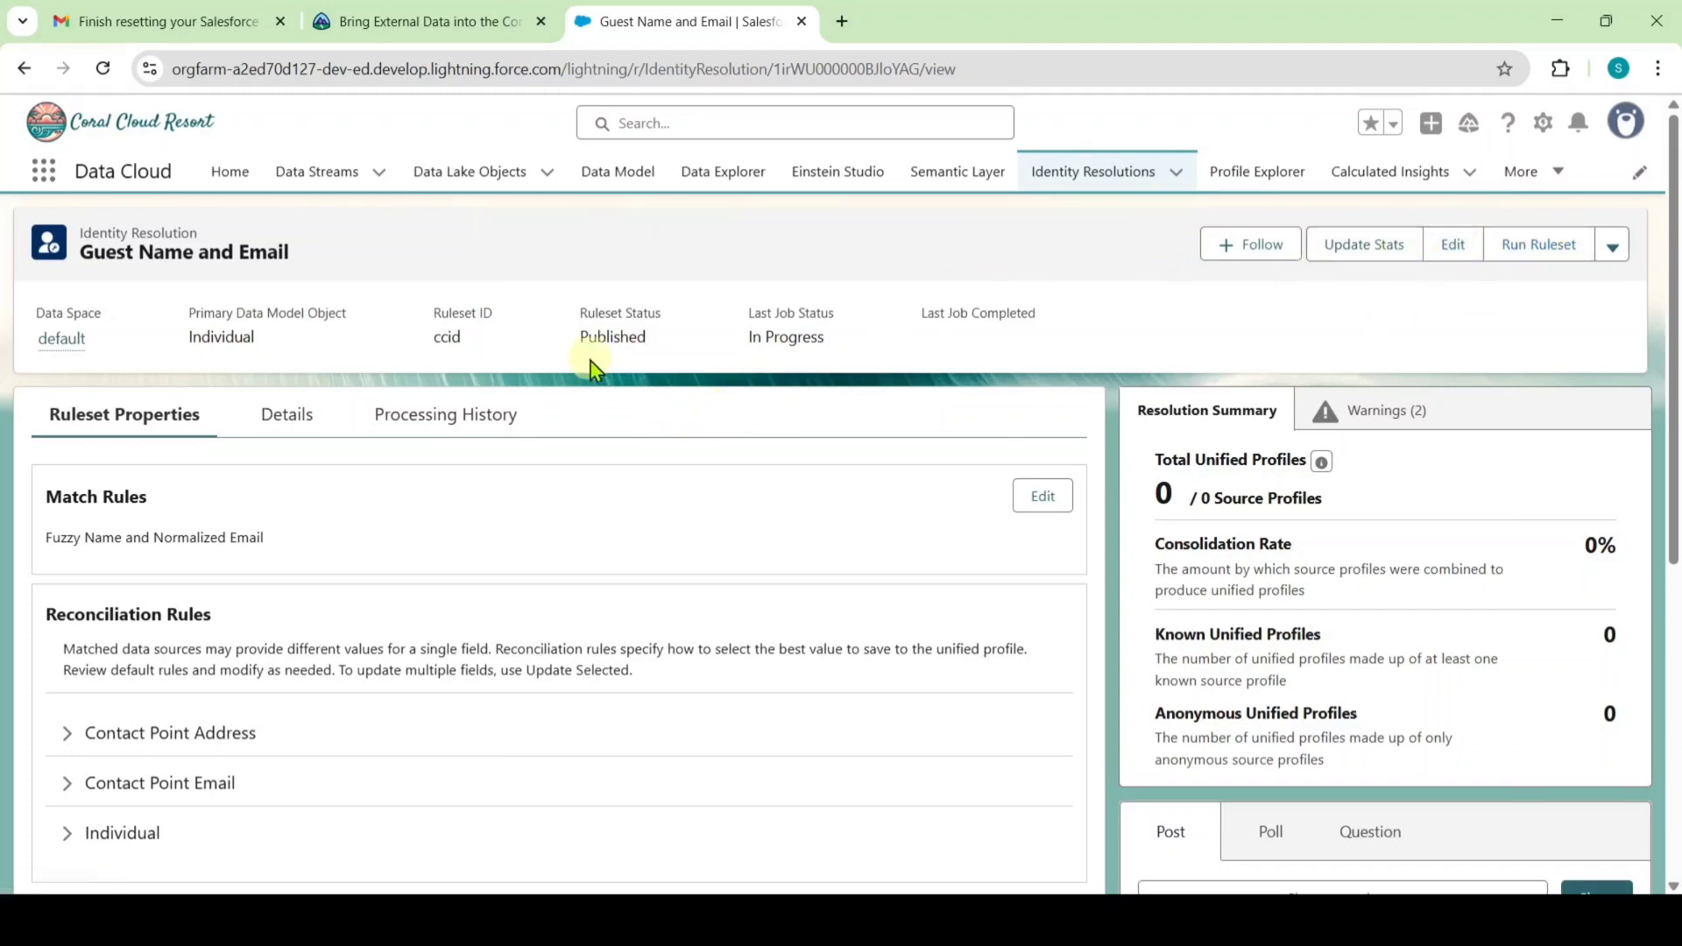
Step: Check the ExternalReservation data model object's relationships in Data Cloud against Trailhead's Verify External Reservations Relationship instructions
click(427, 21)
scroll(526, 424, down, 2)
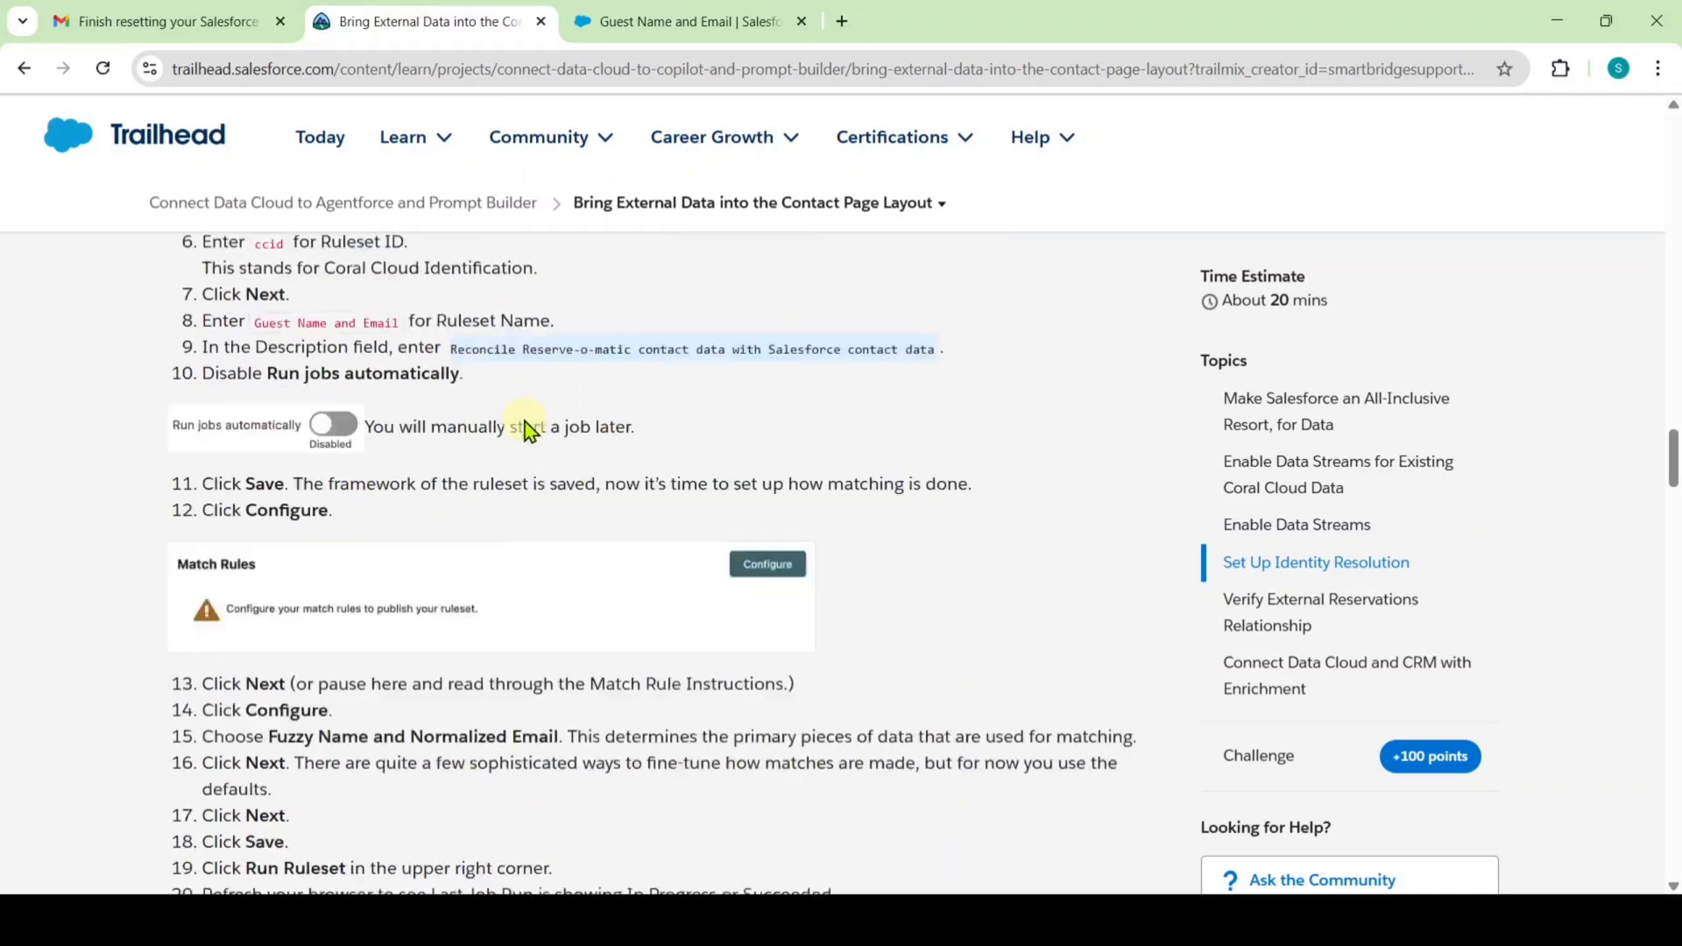
scroll(525, 424, down, 8)
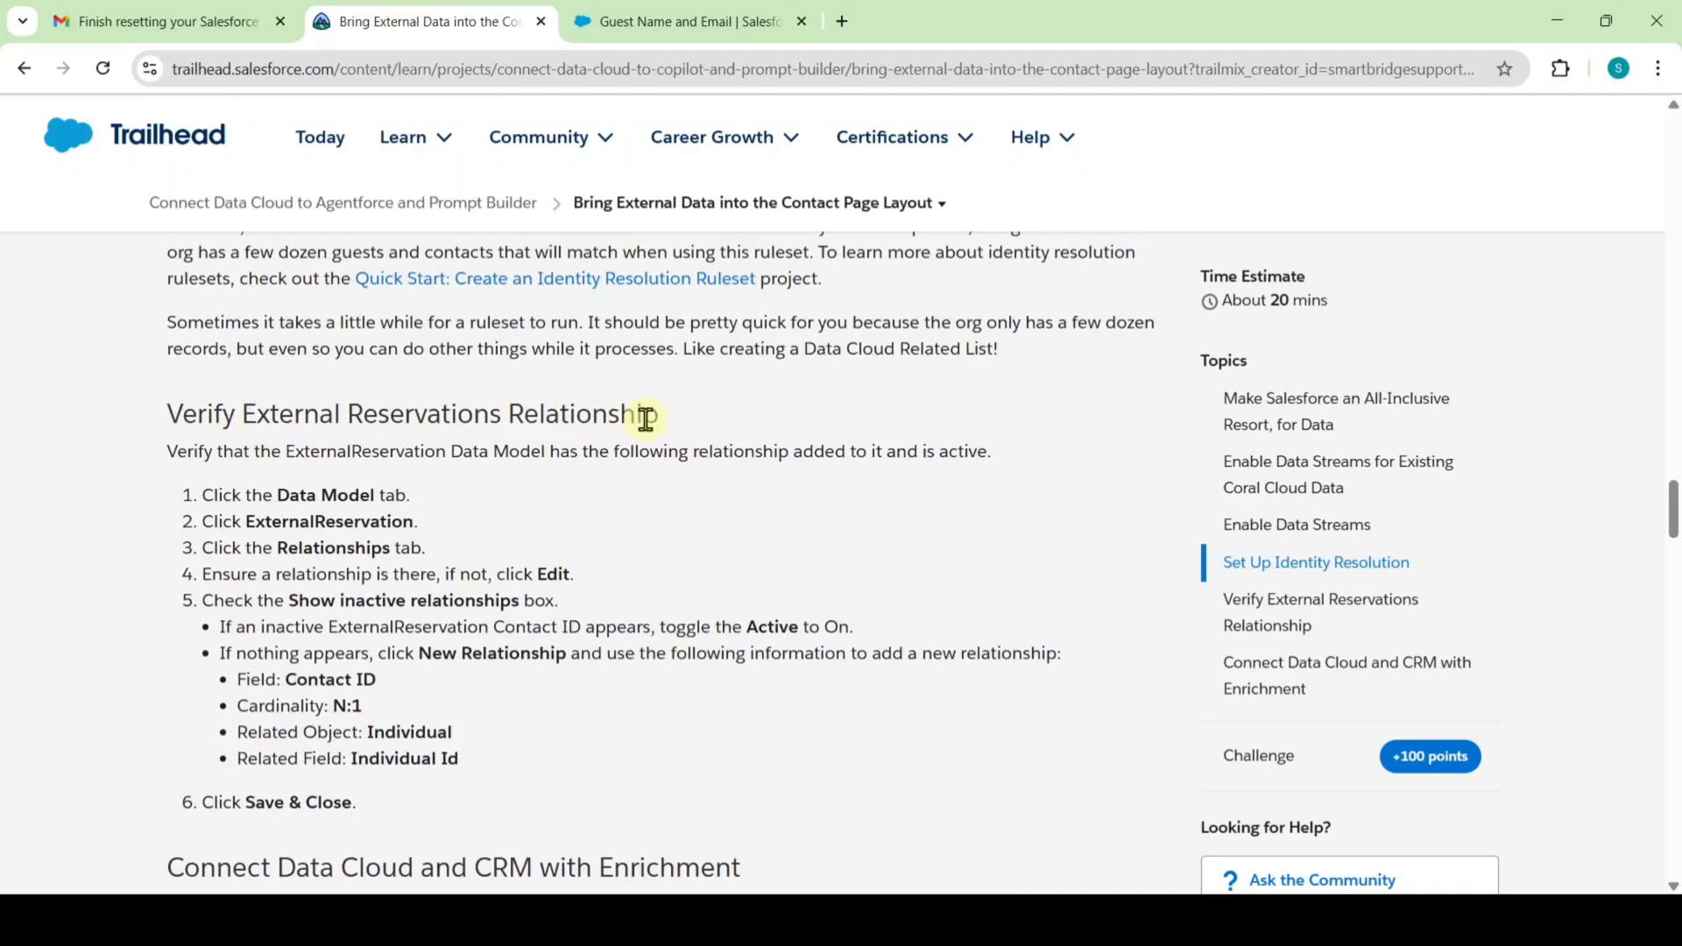
click(680, 19)
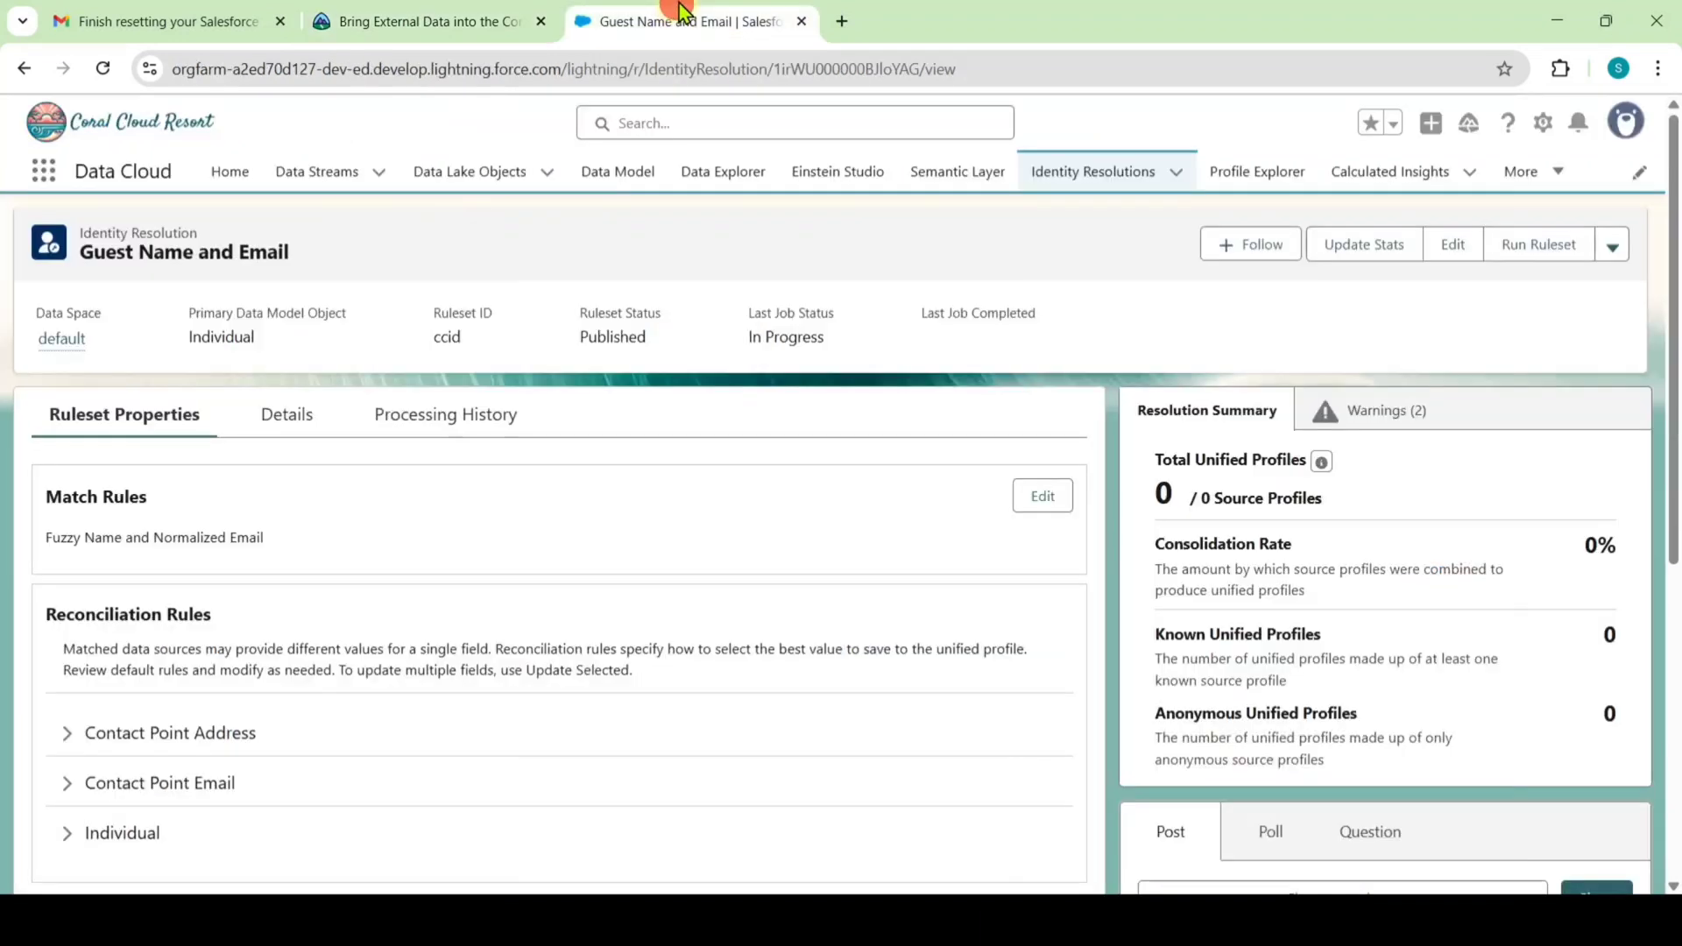
click(622, 173)
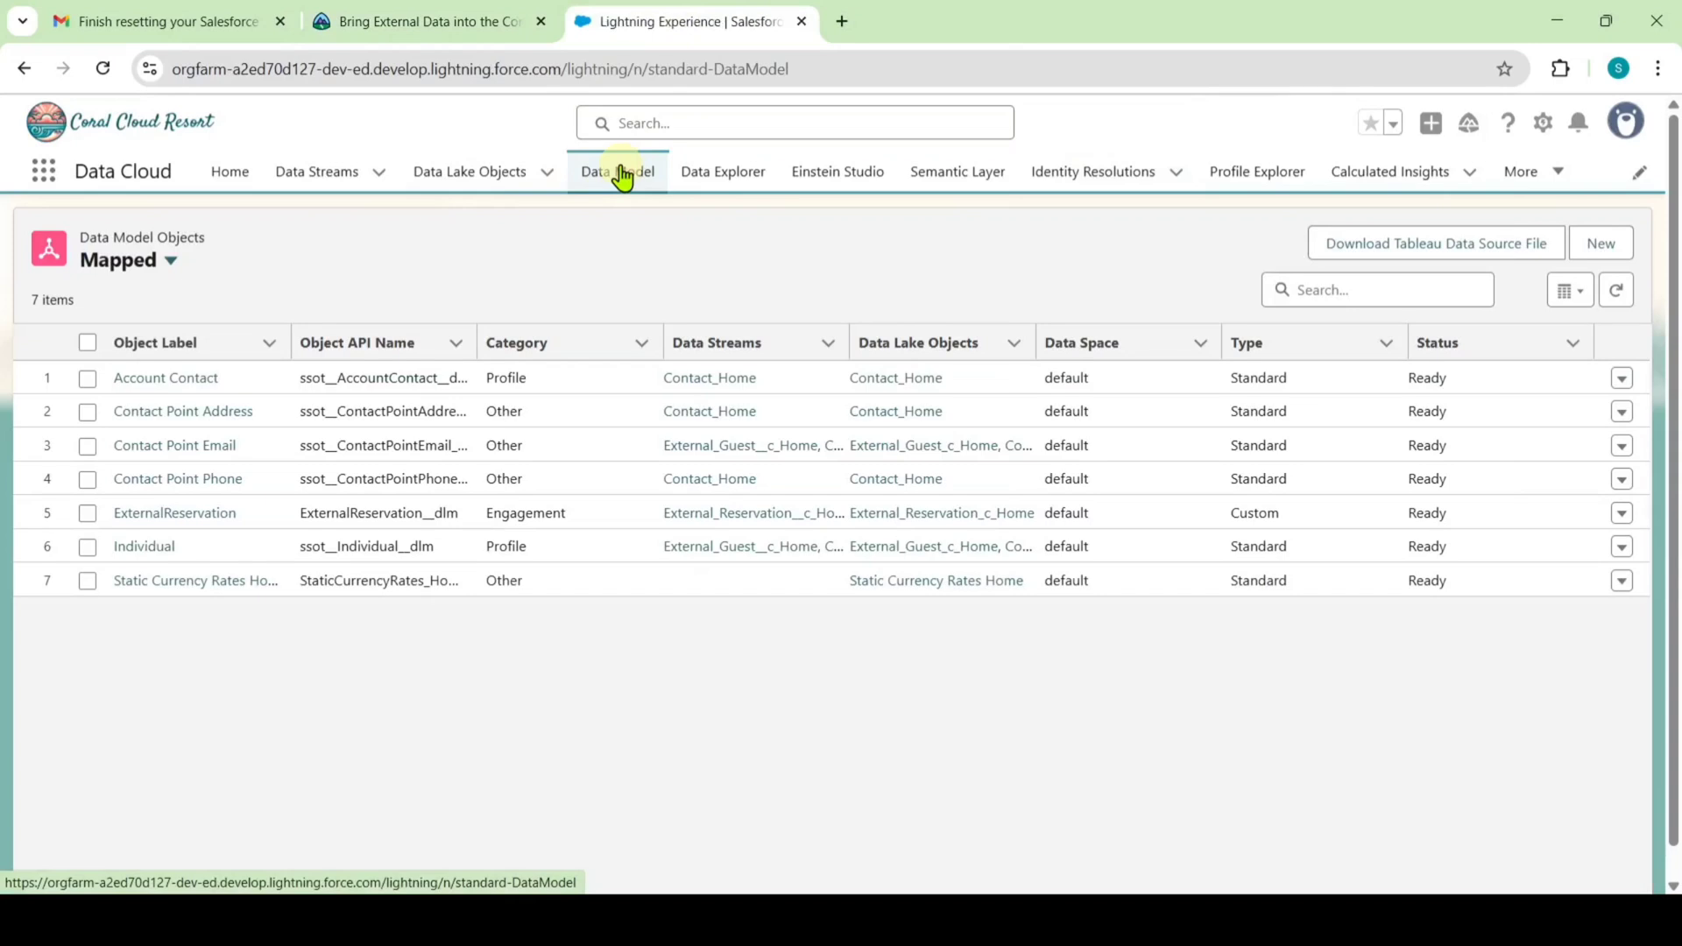
click(190, 515)
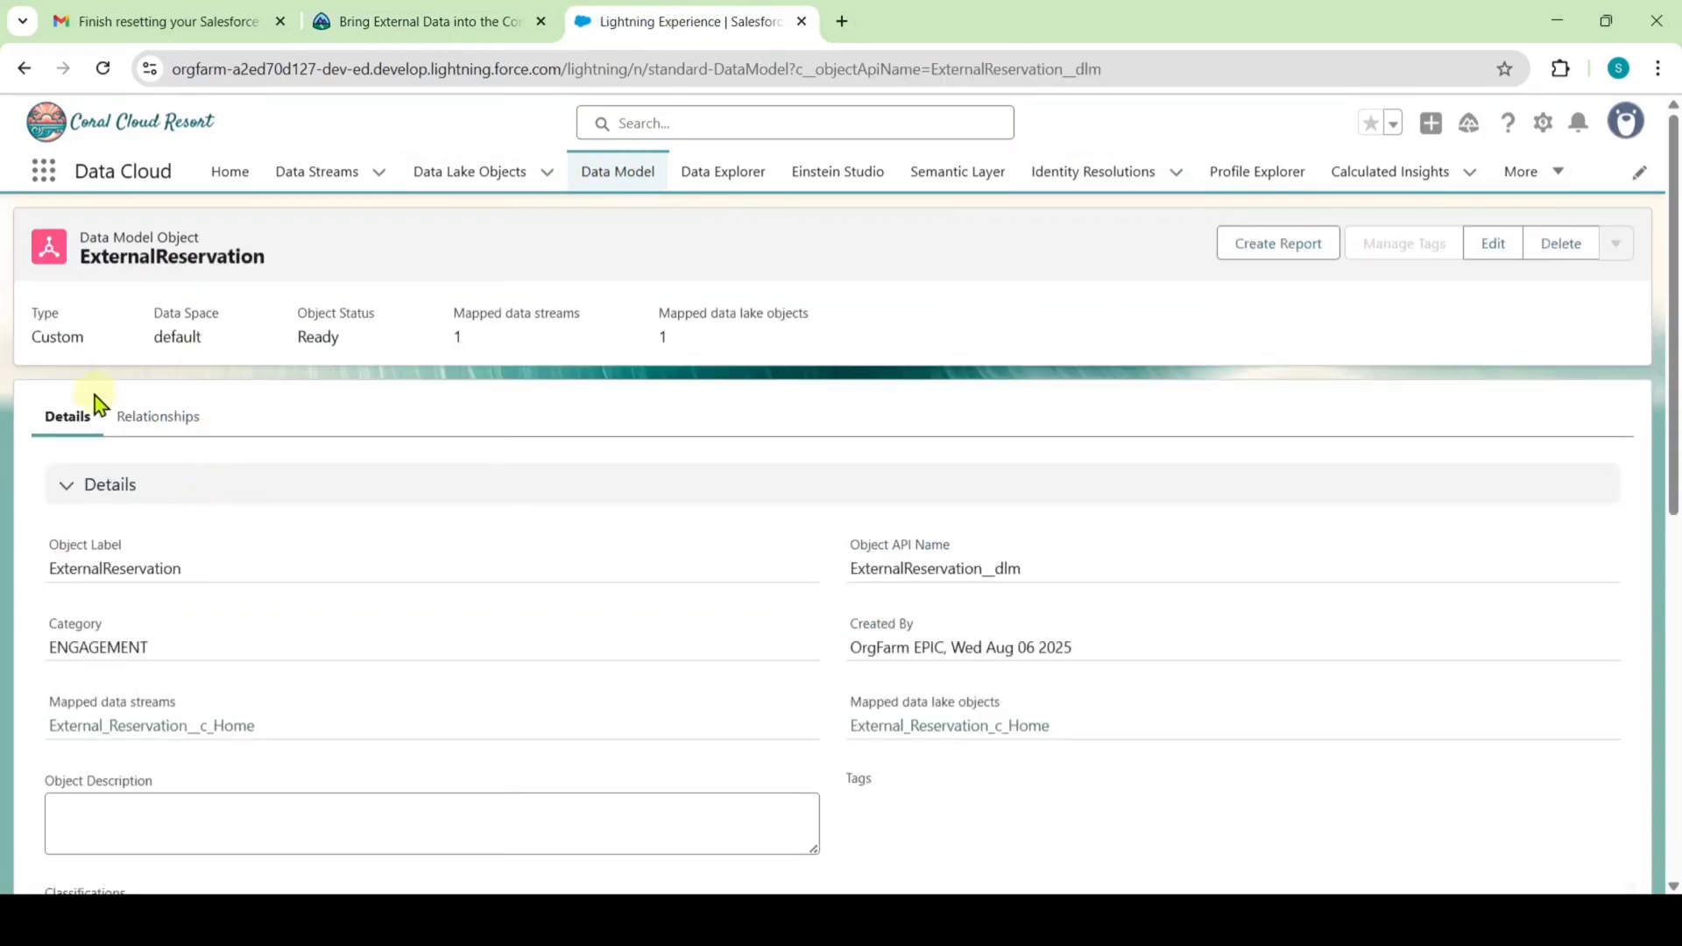
click(157, 425)
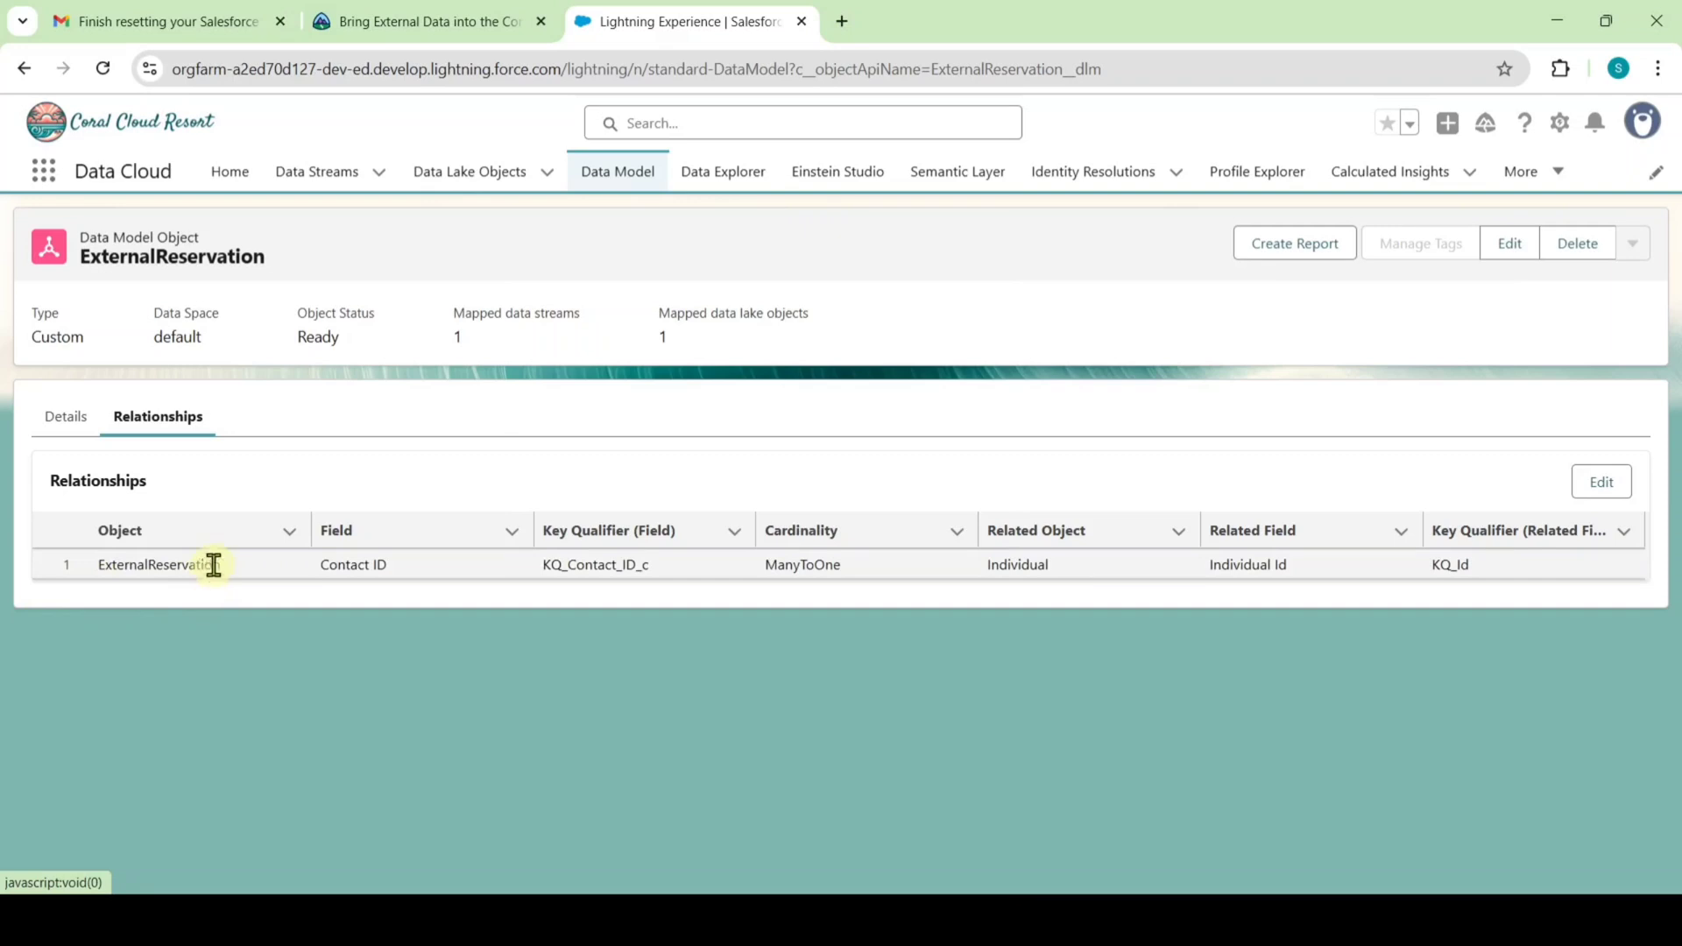
click(333, 16)
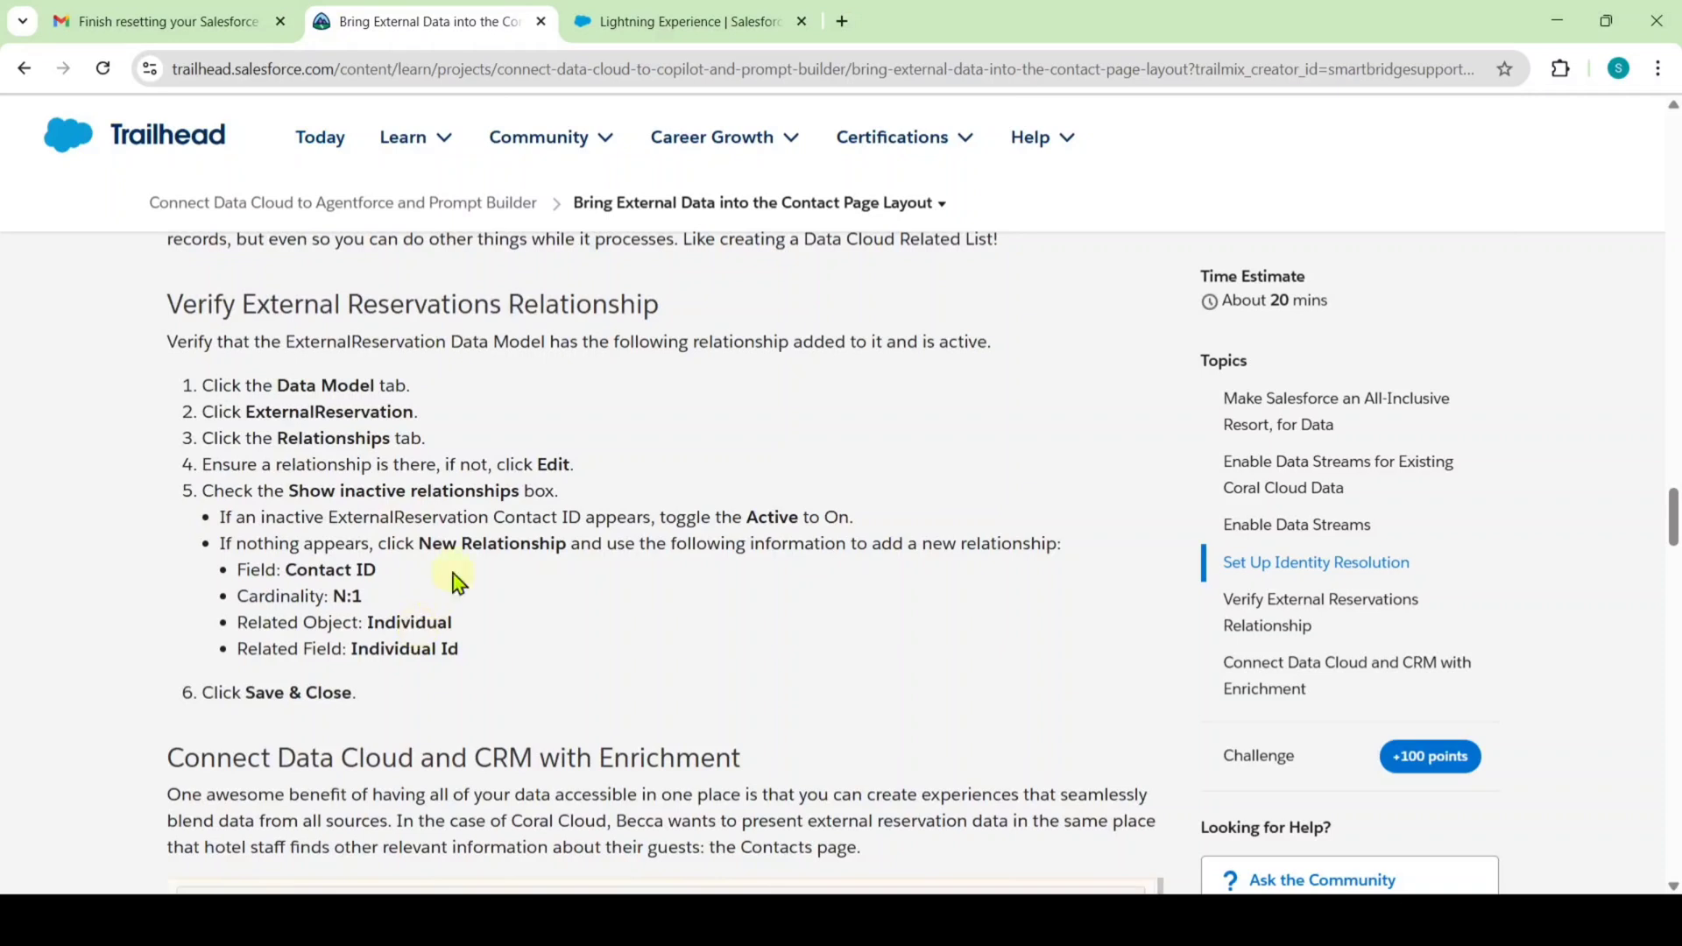
click(614, 21)
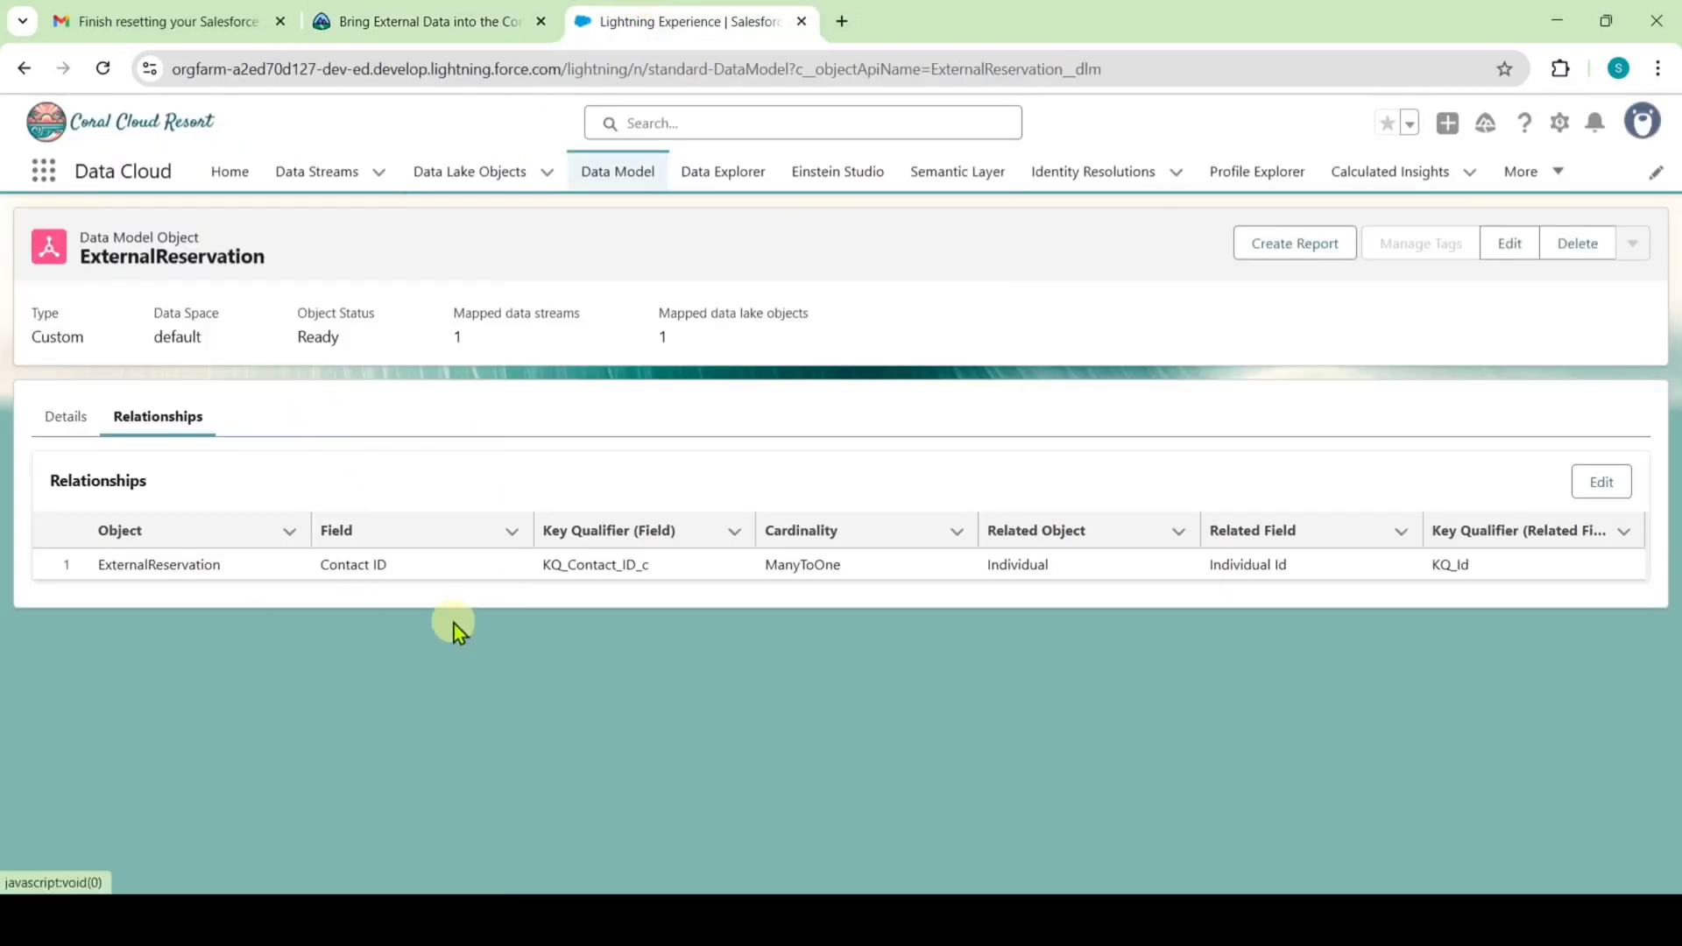
Step: Find Trailhead's Connect Data Cloud and CRM with Enrichment instructions and open Object Manager in Salesforce Setup
click(421, 21)
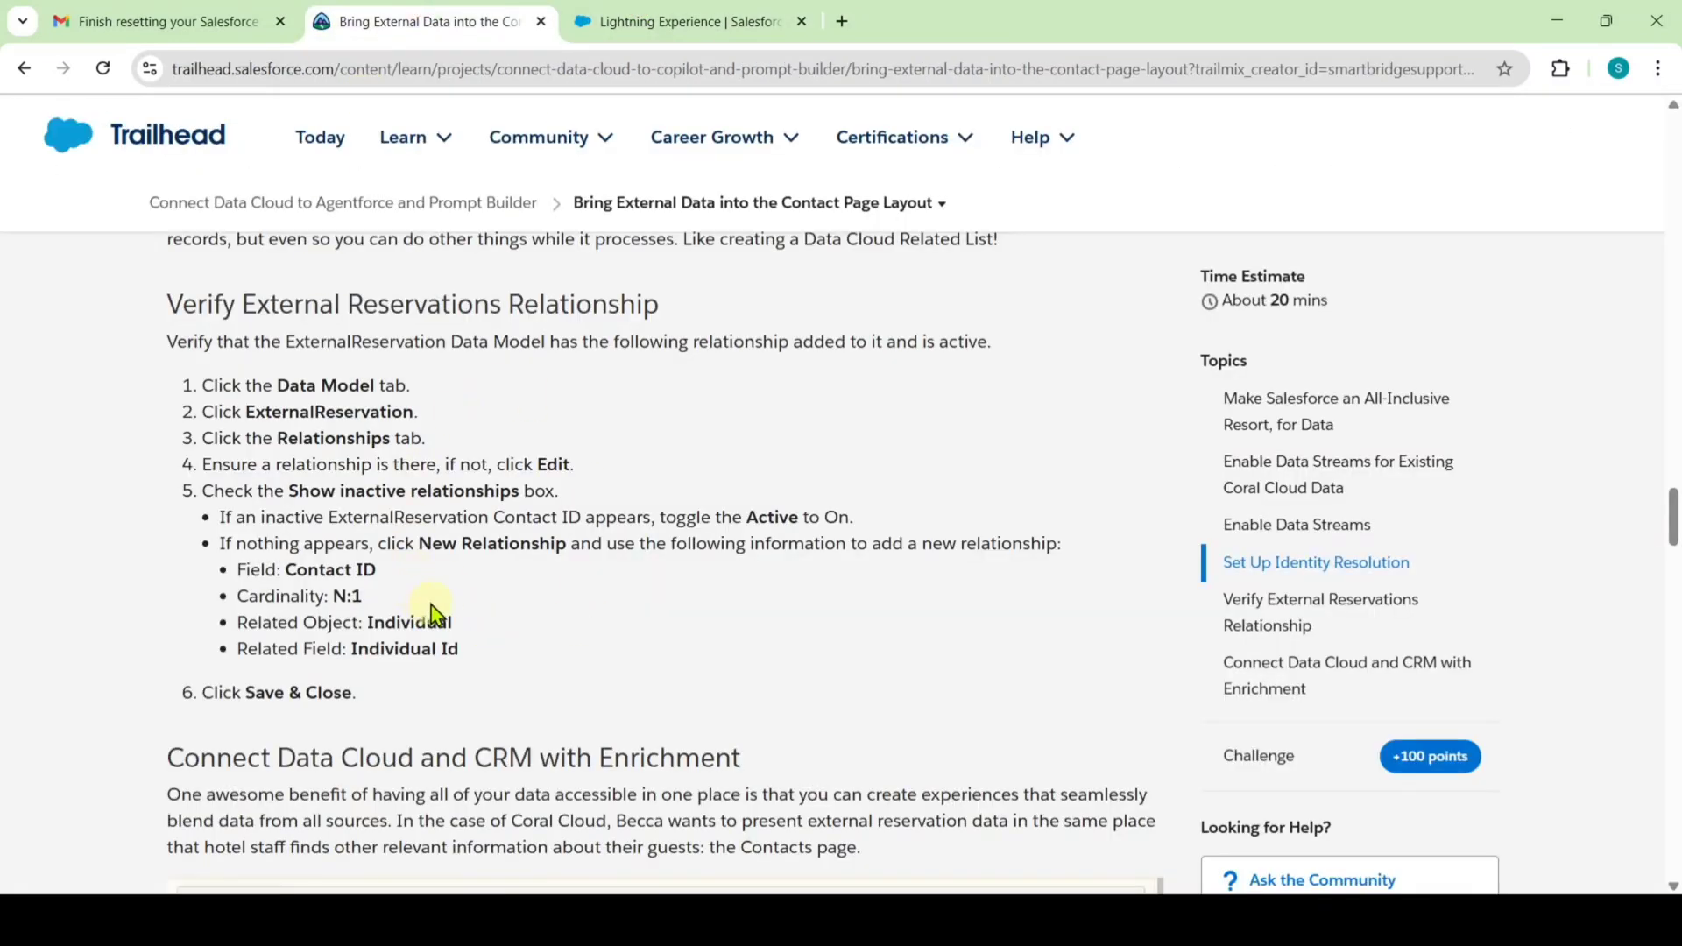
scroll(574, 501, down, 10)
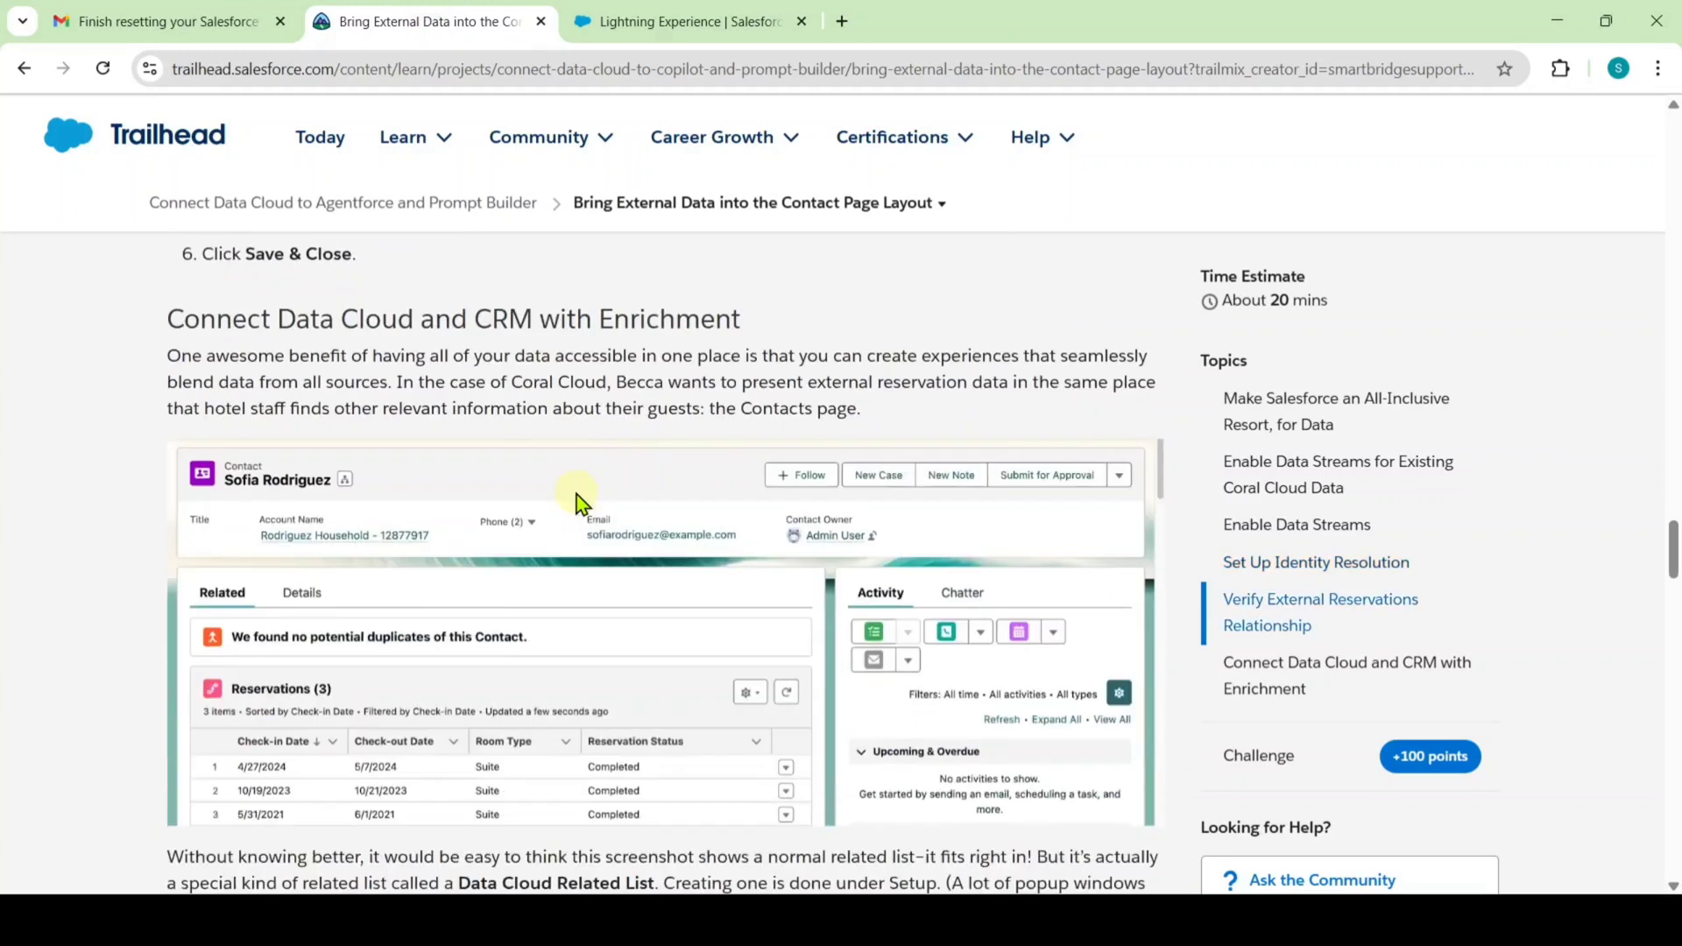
scroll(578, 501, down, 1)
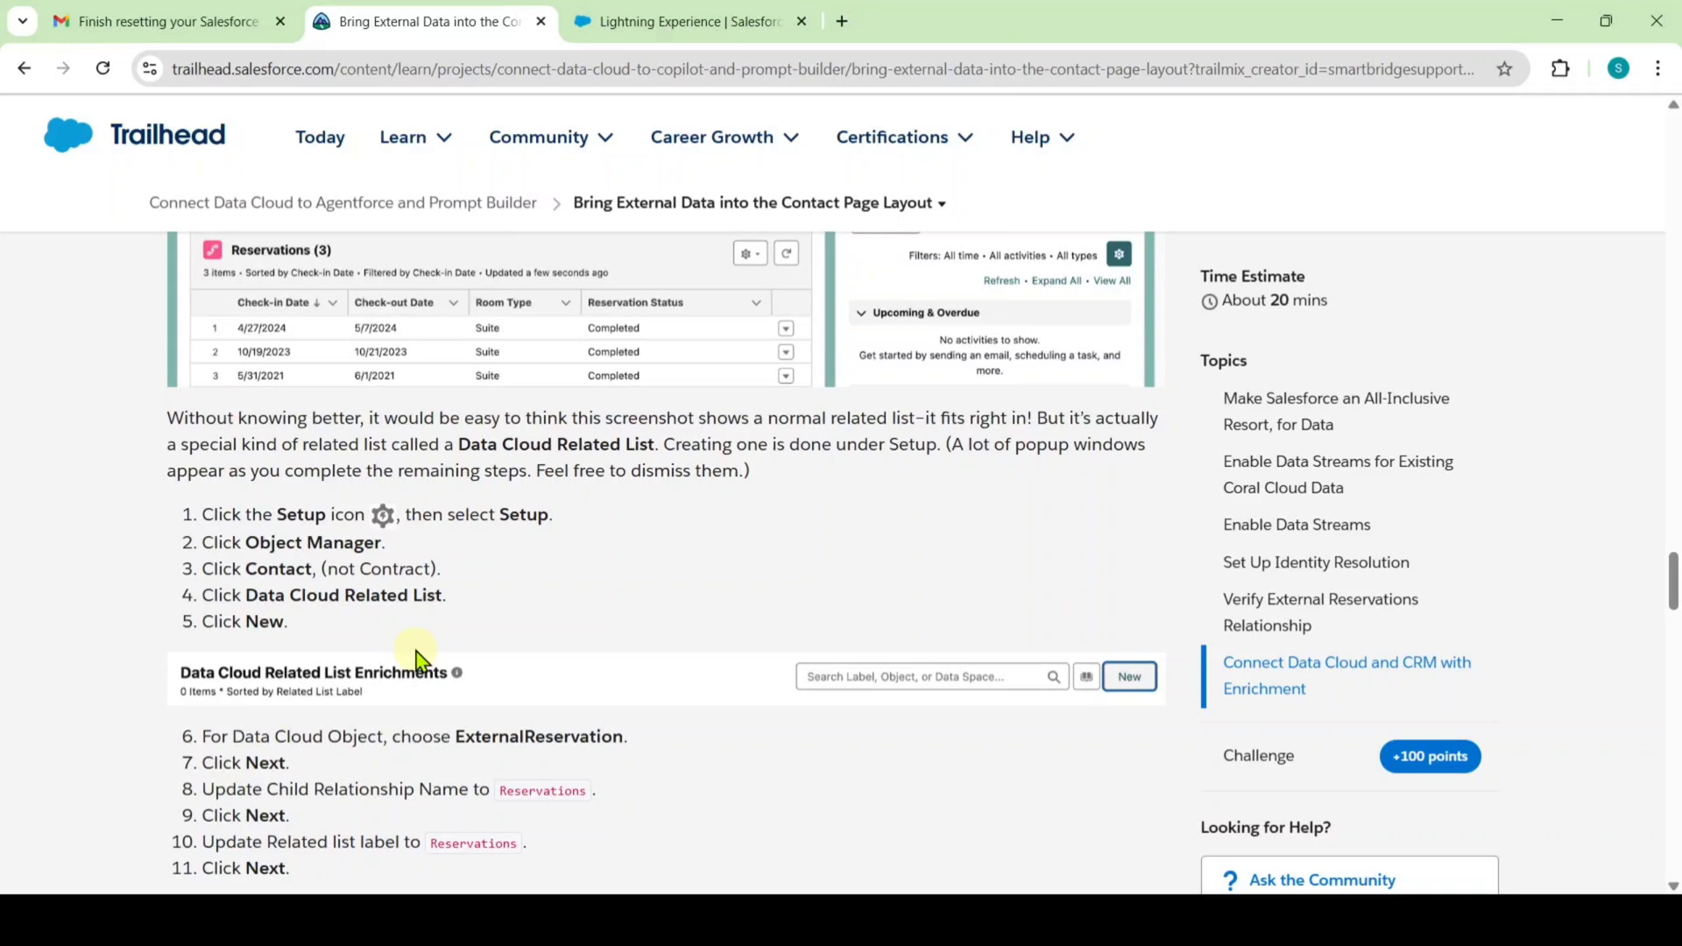
click(623, 19)
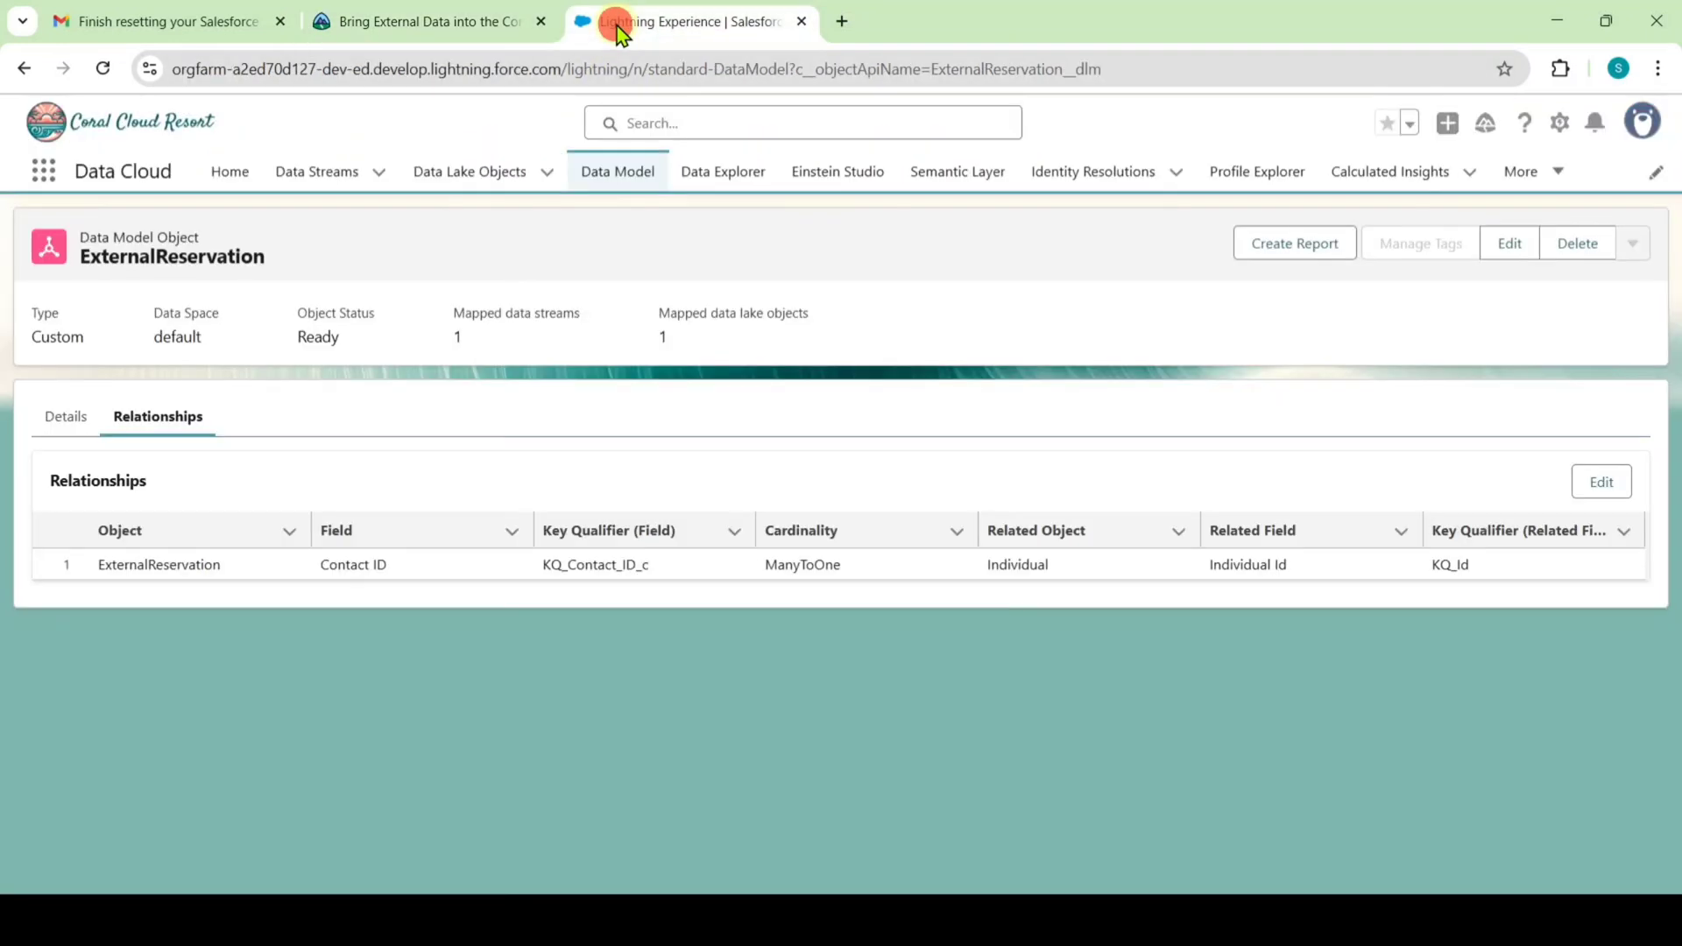
click(1559, 122)
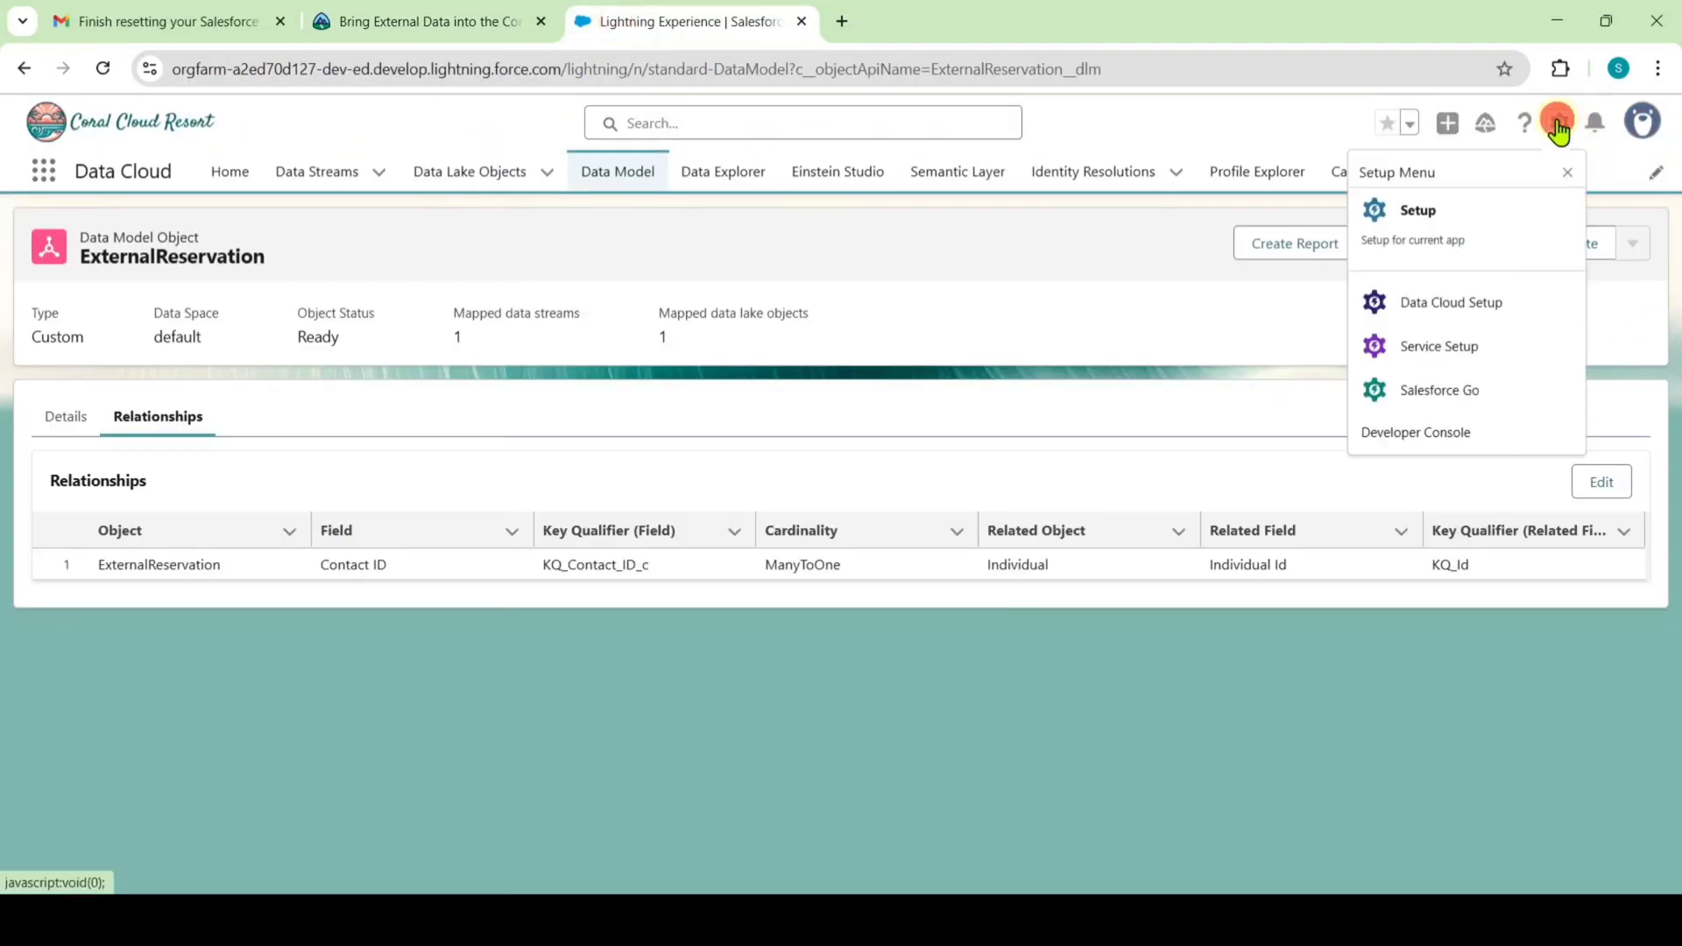
click(1458, 220)
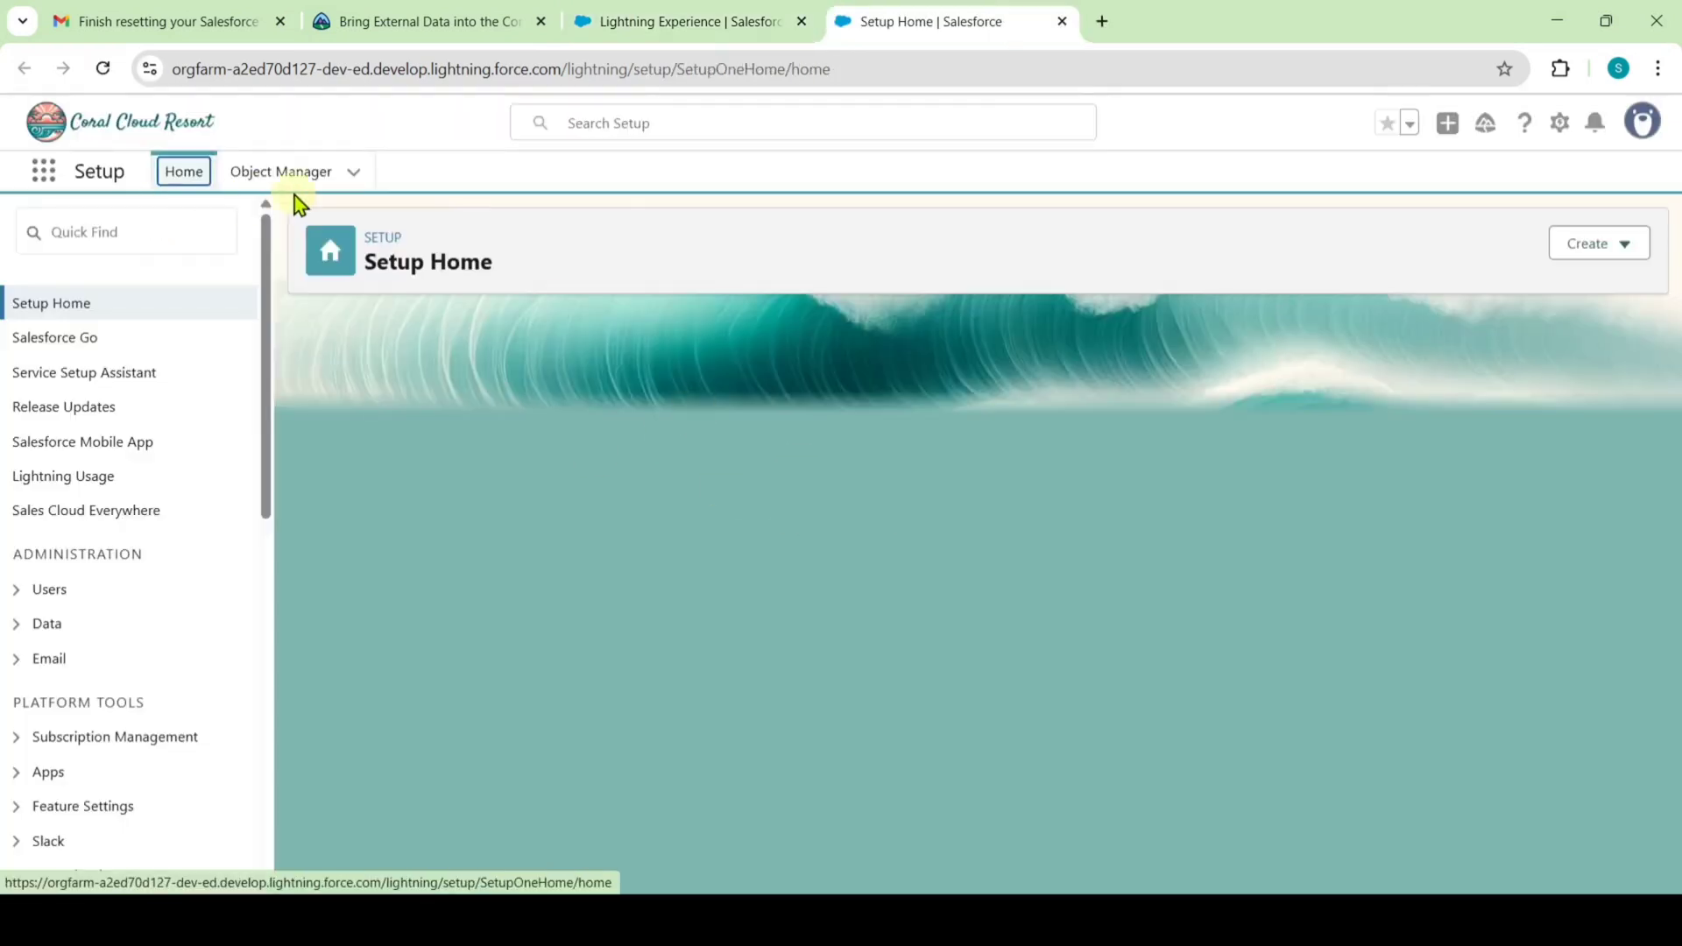
click(299, 174)
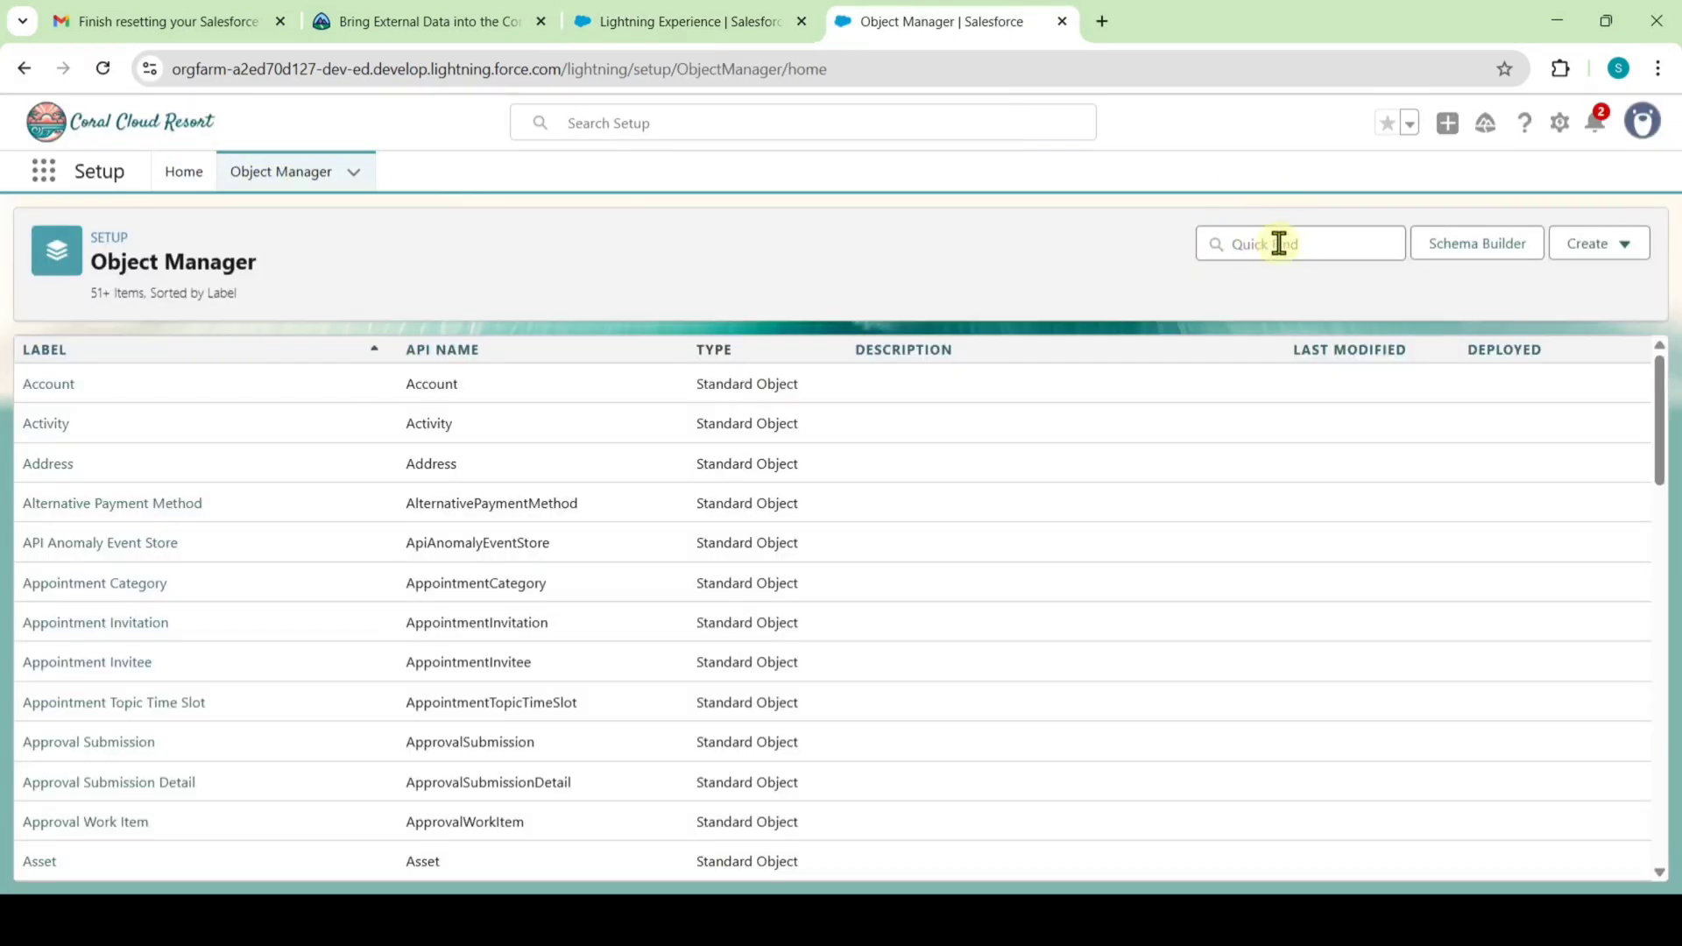
Step: Find the Contact object by searching for "conta" and start a new Data Cloud Related List enrichment for it
click(1279, 243)
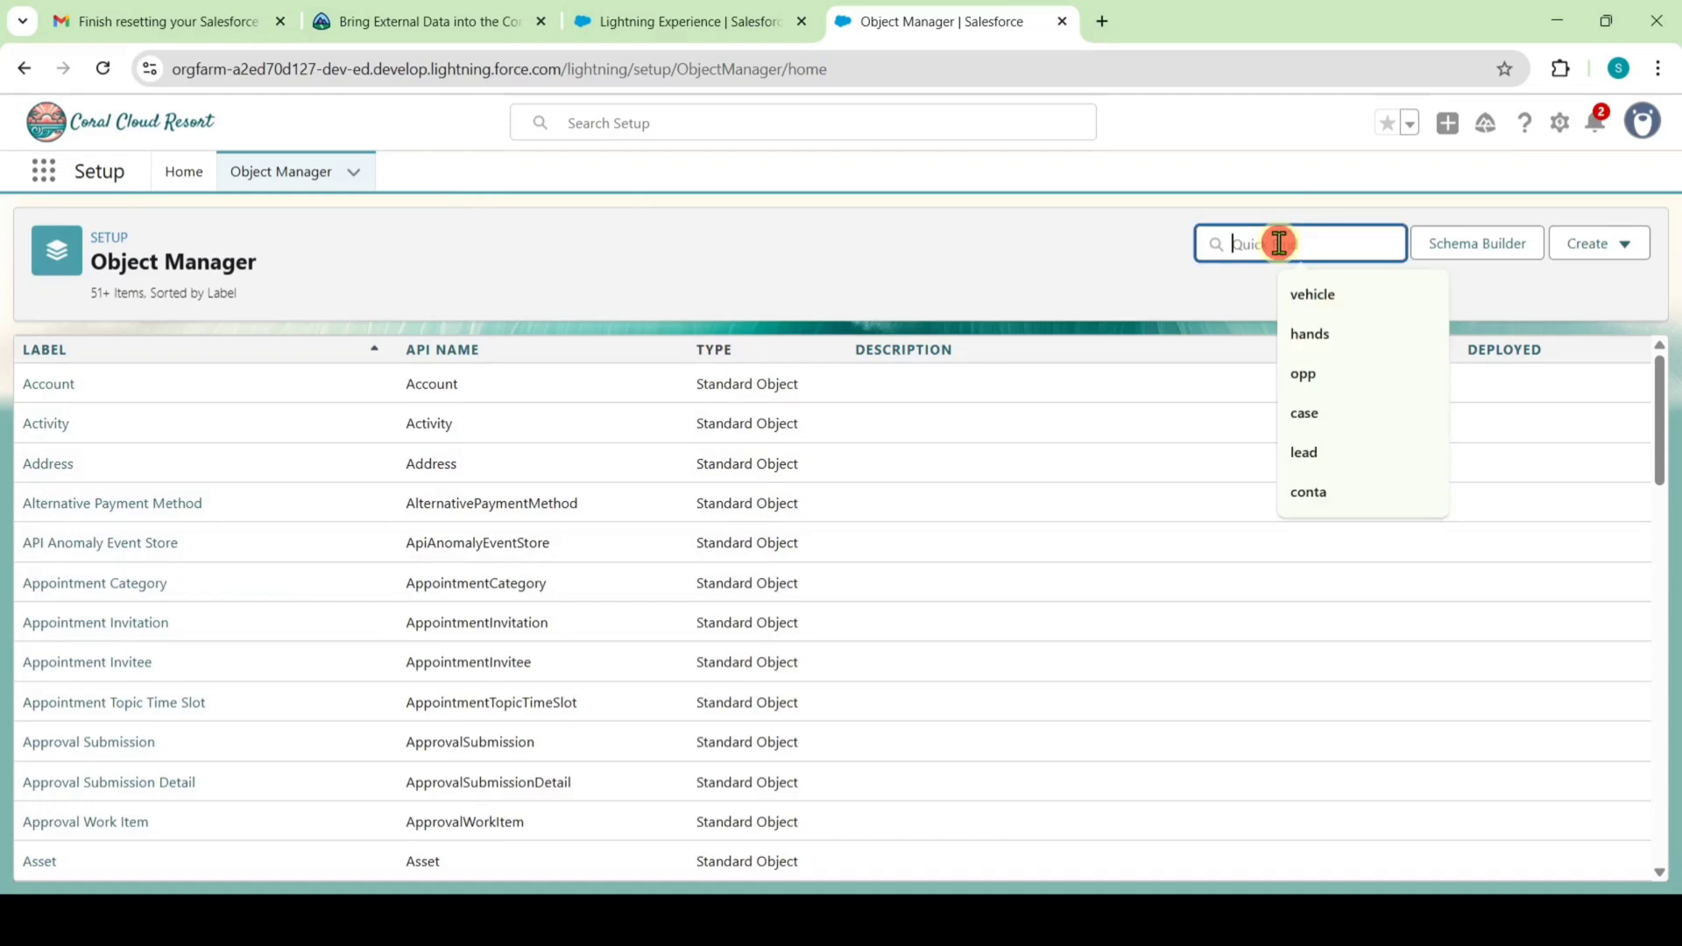
text(v)
key(BackSpace)
text(conta)
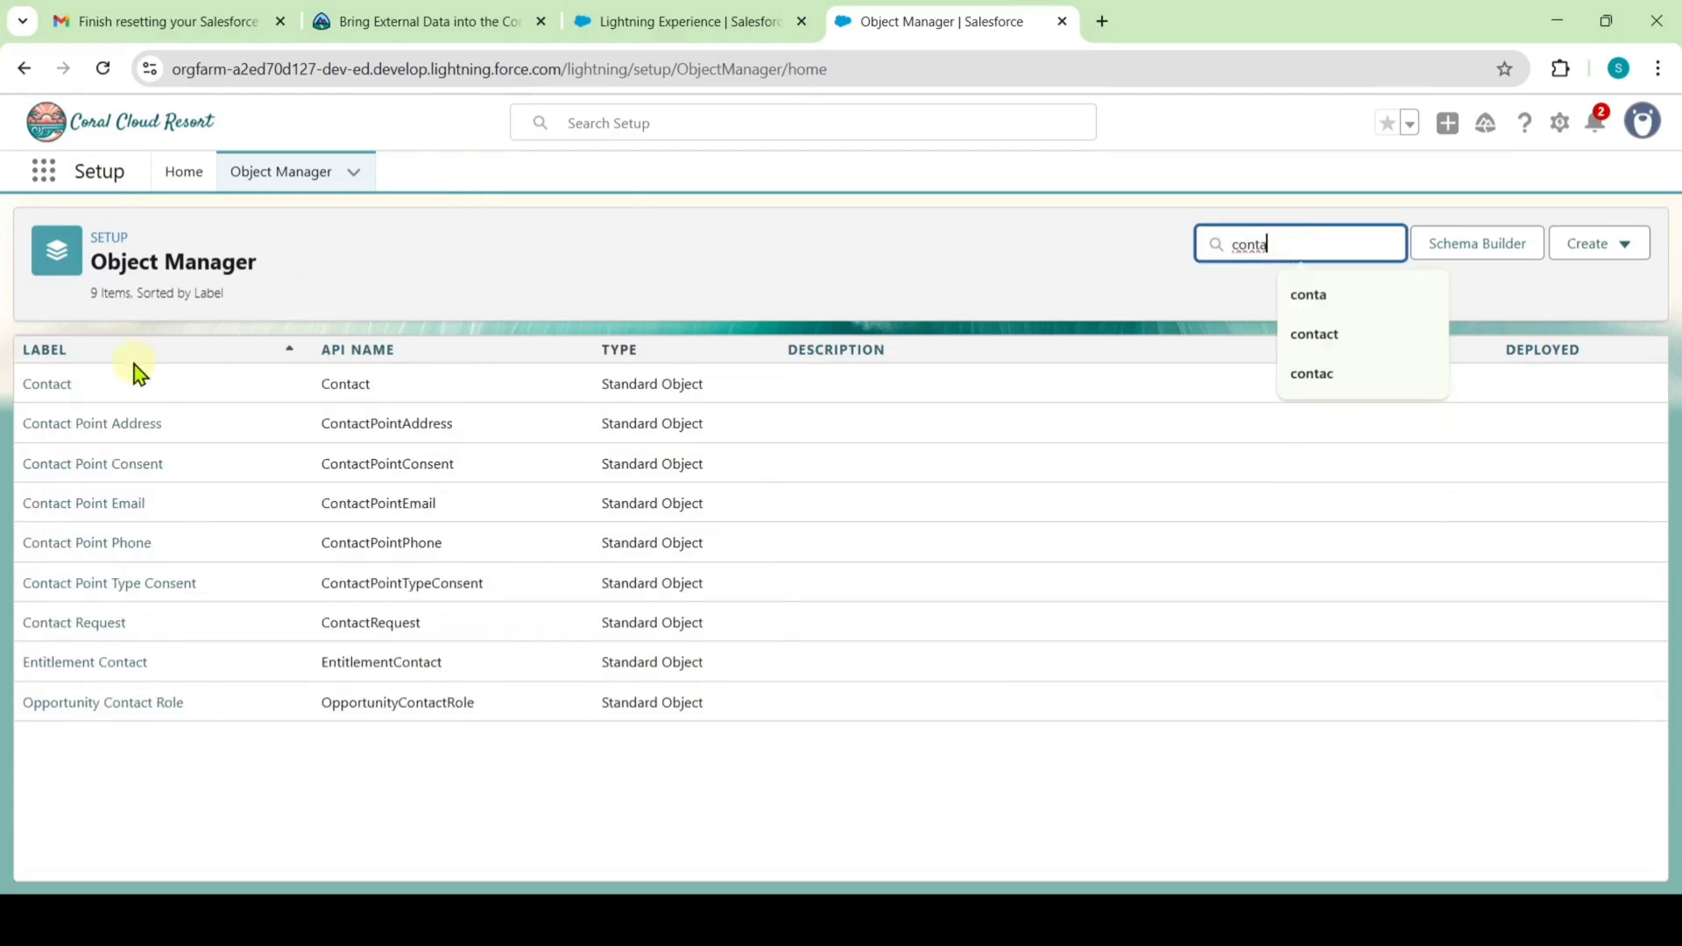
click(46, 391)
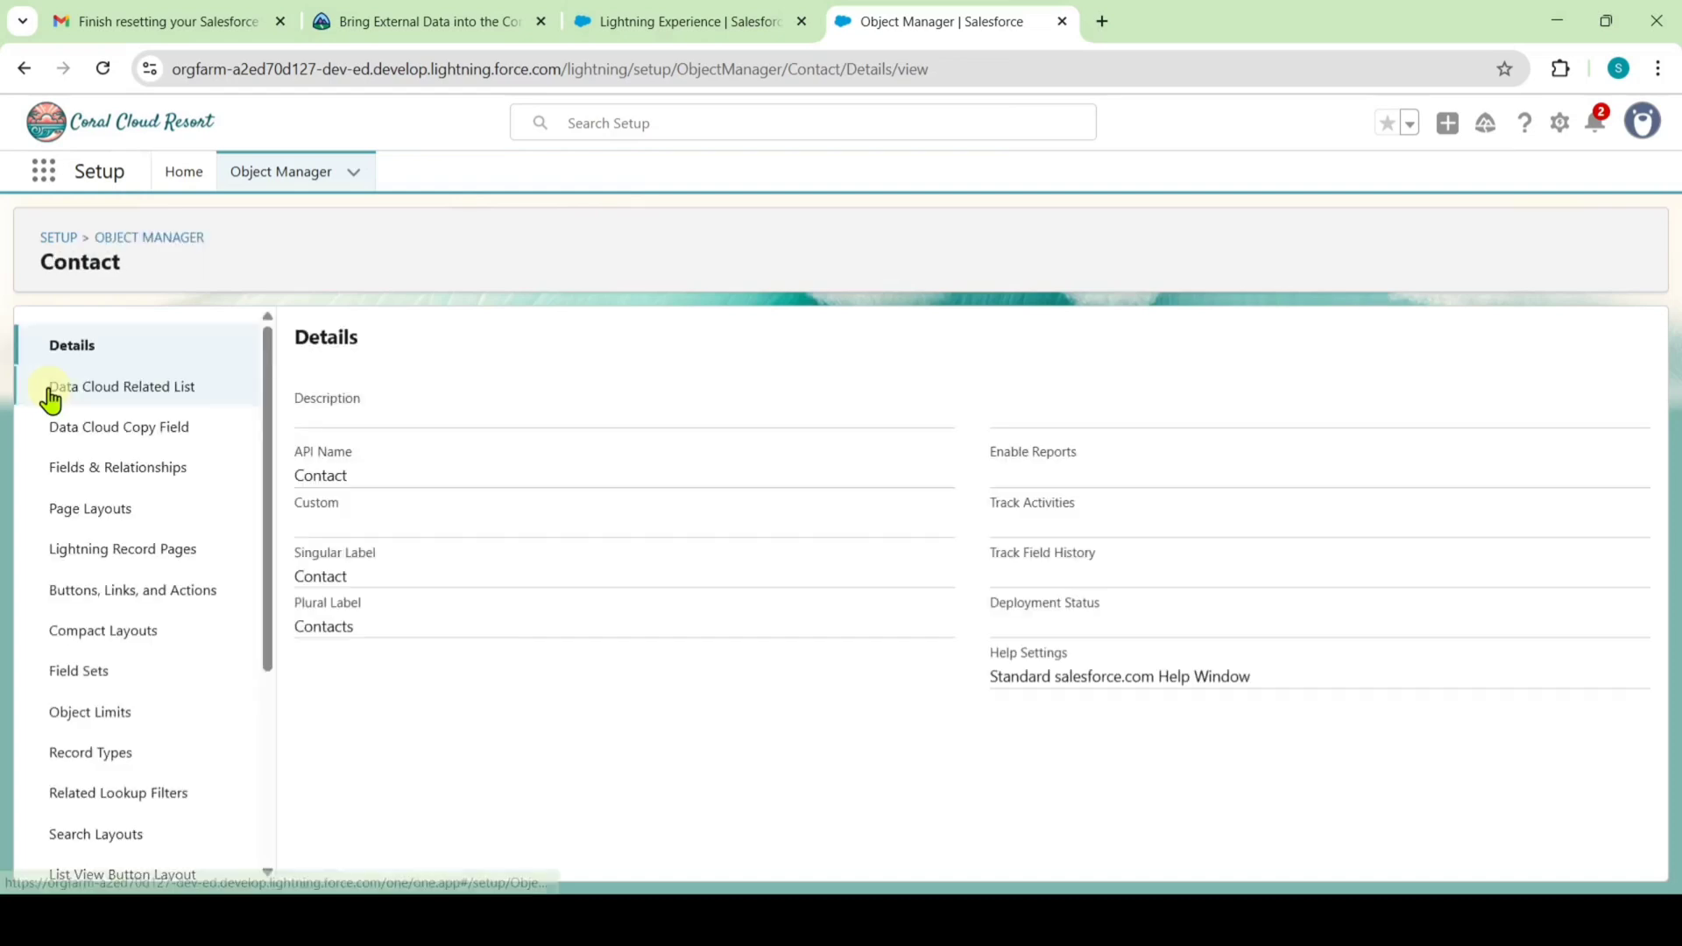
click(112, 392)
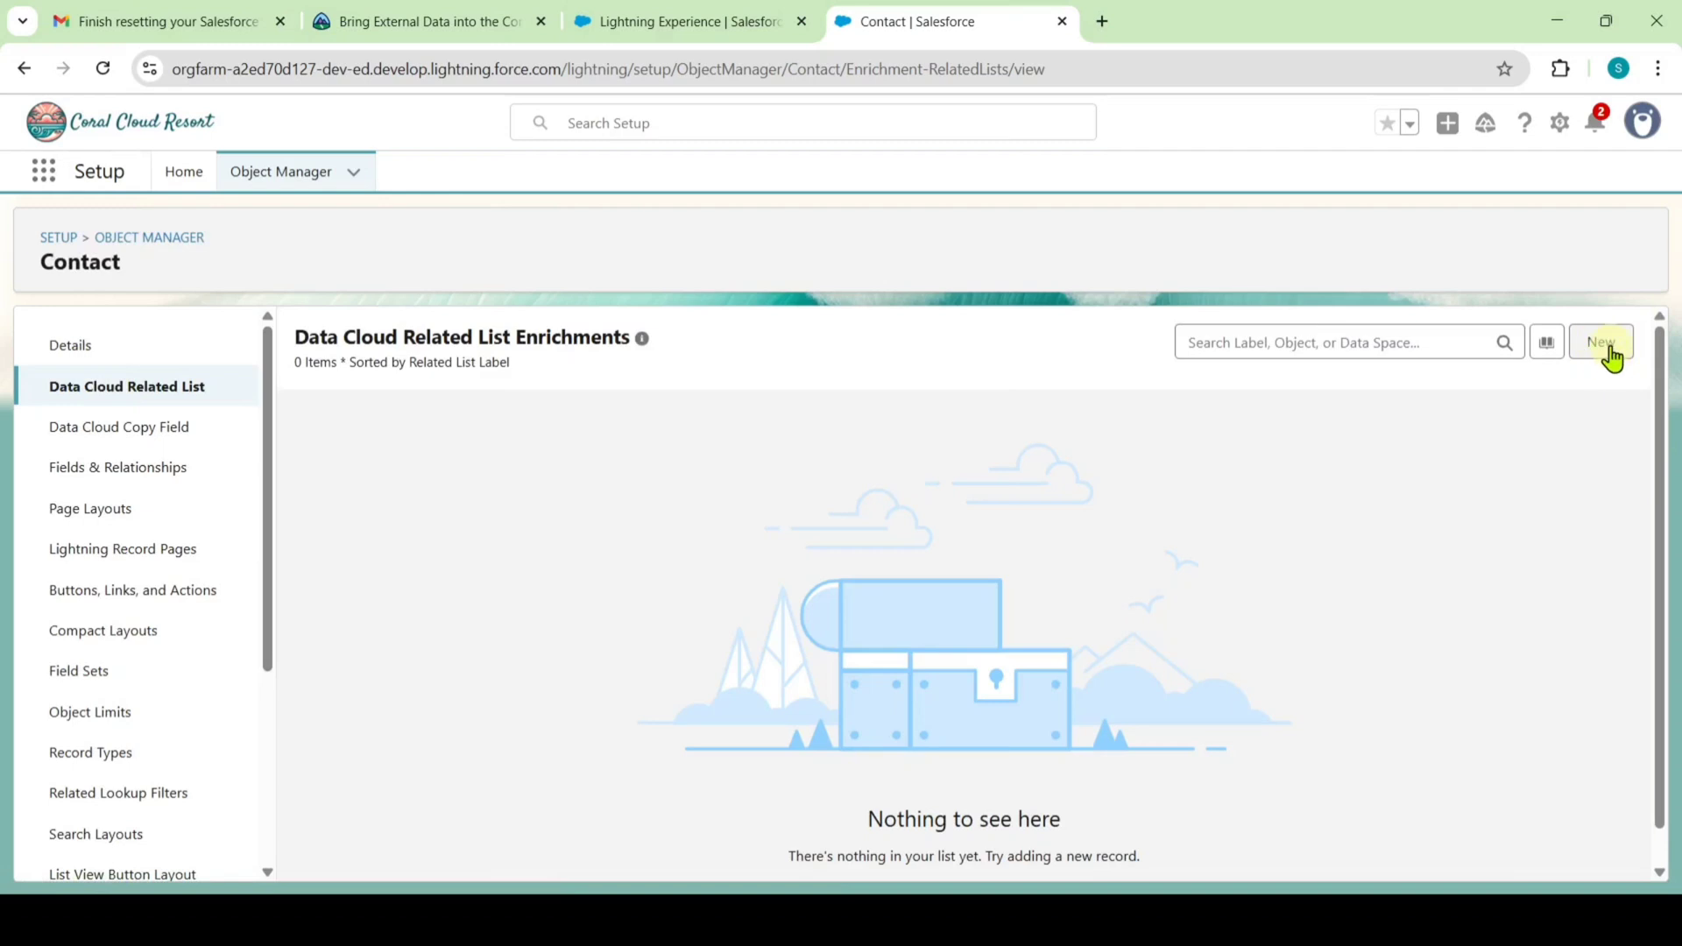
click(1611, 352)
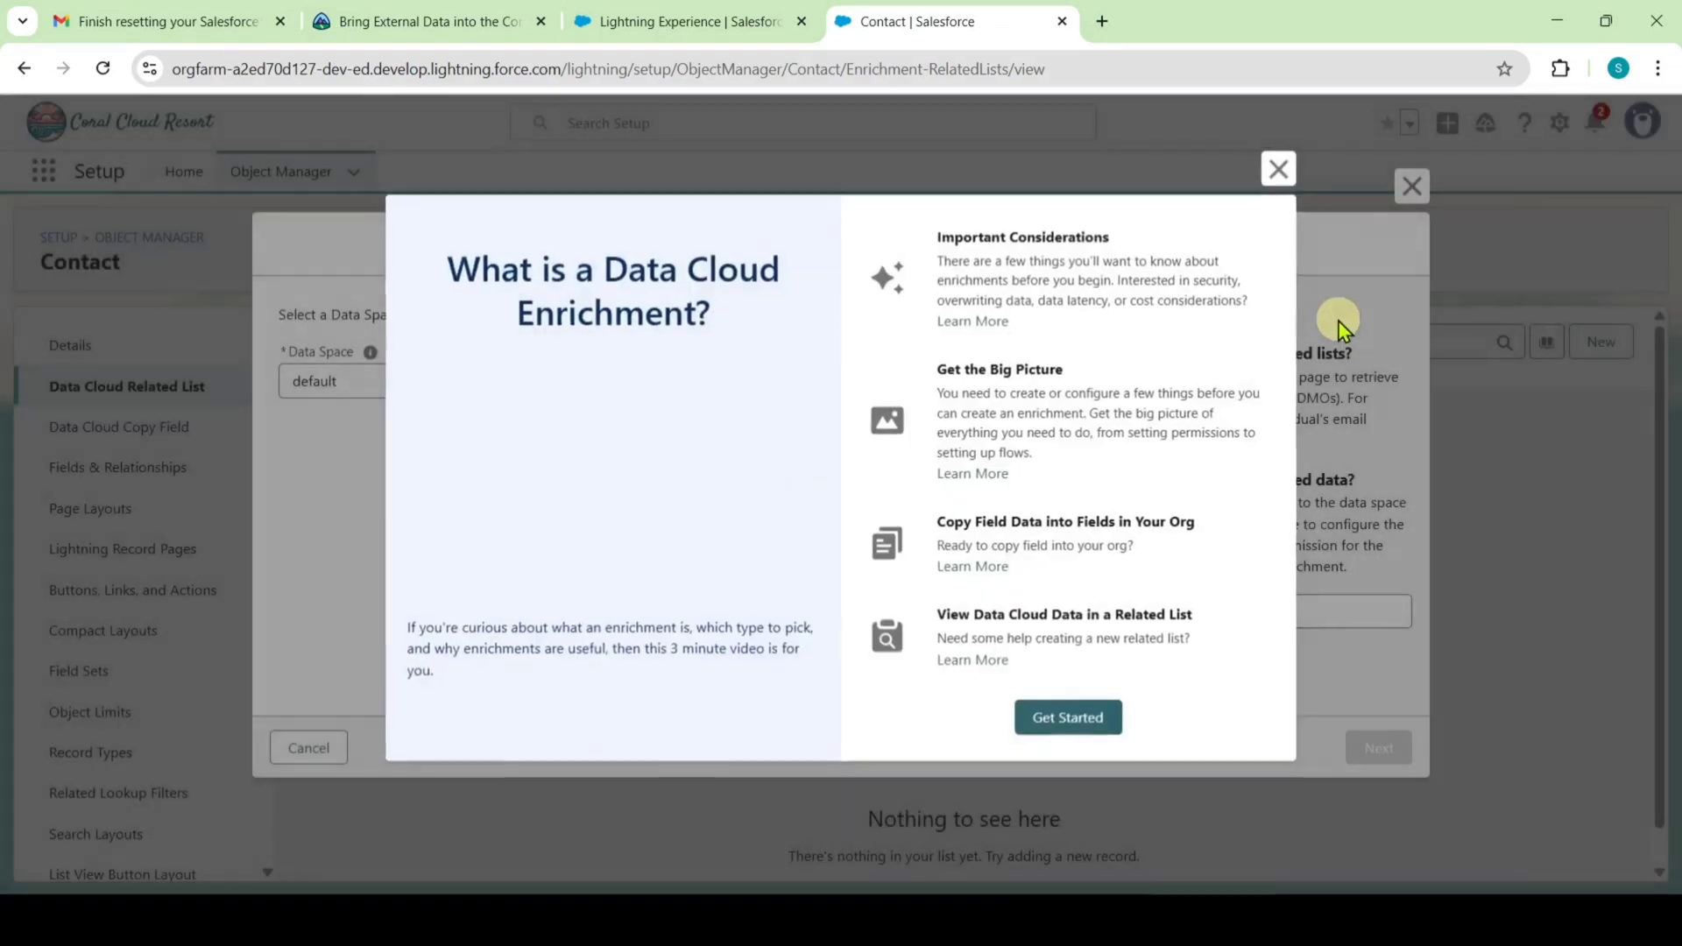
Step: Dismiss the enrichment introduction and choose ExternalReservation as the Data Cloud object for the new related list
click(1280, 169)
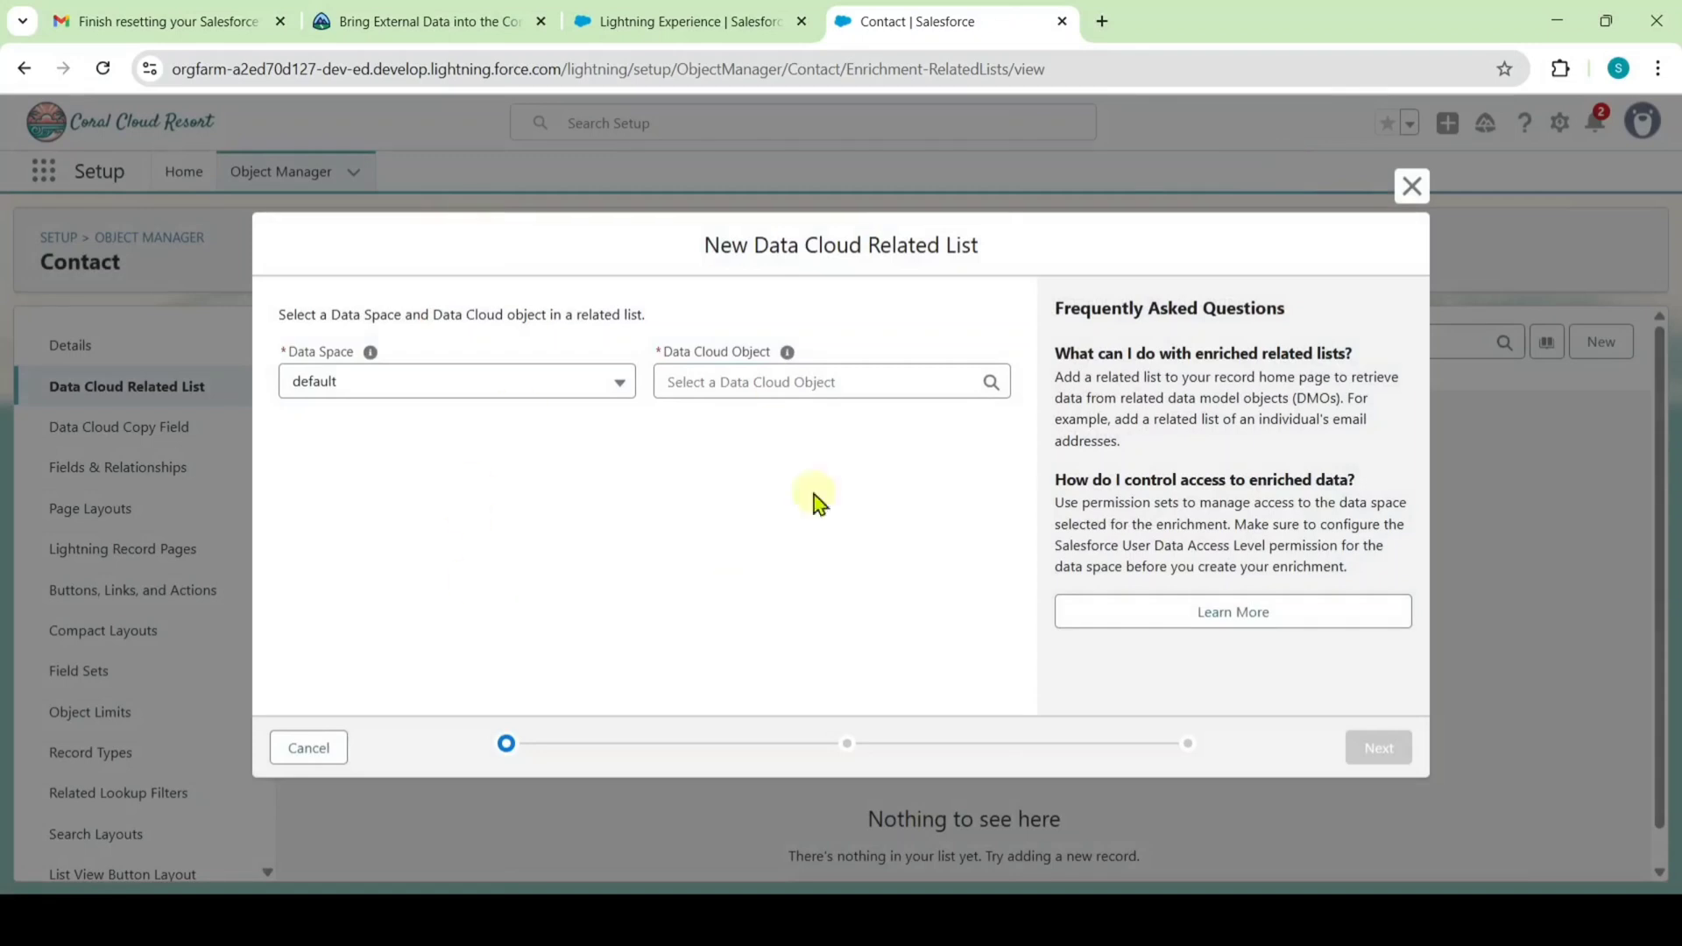
click(728, 374)
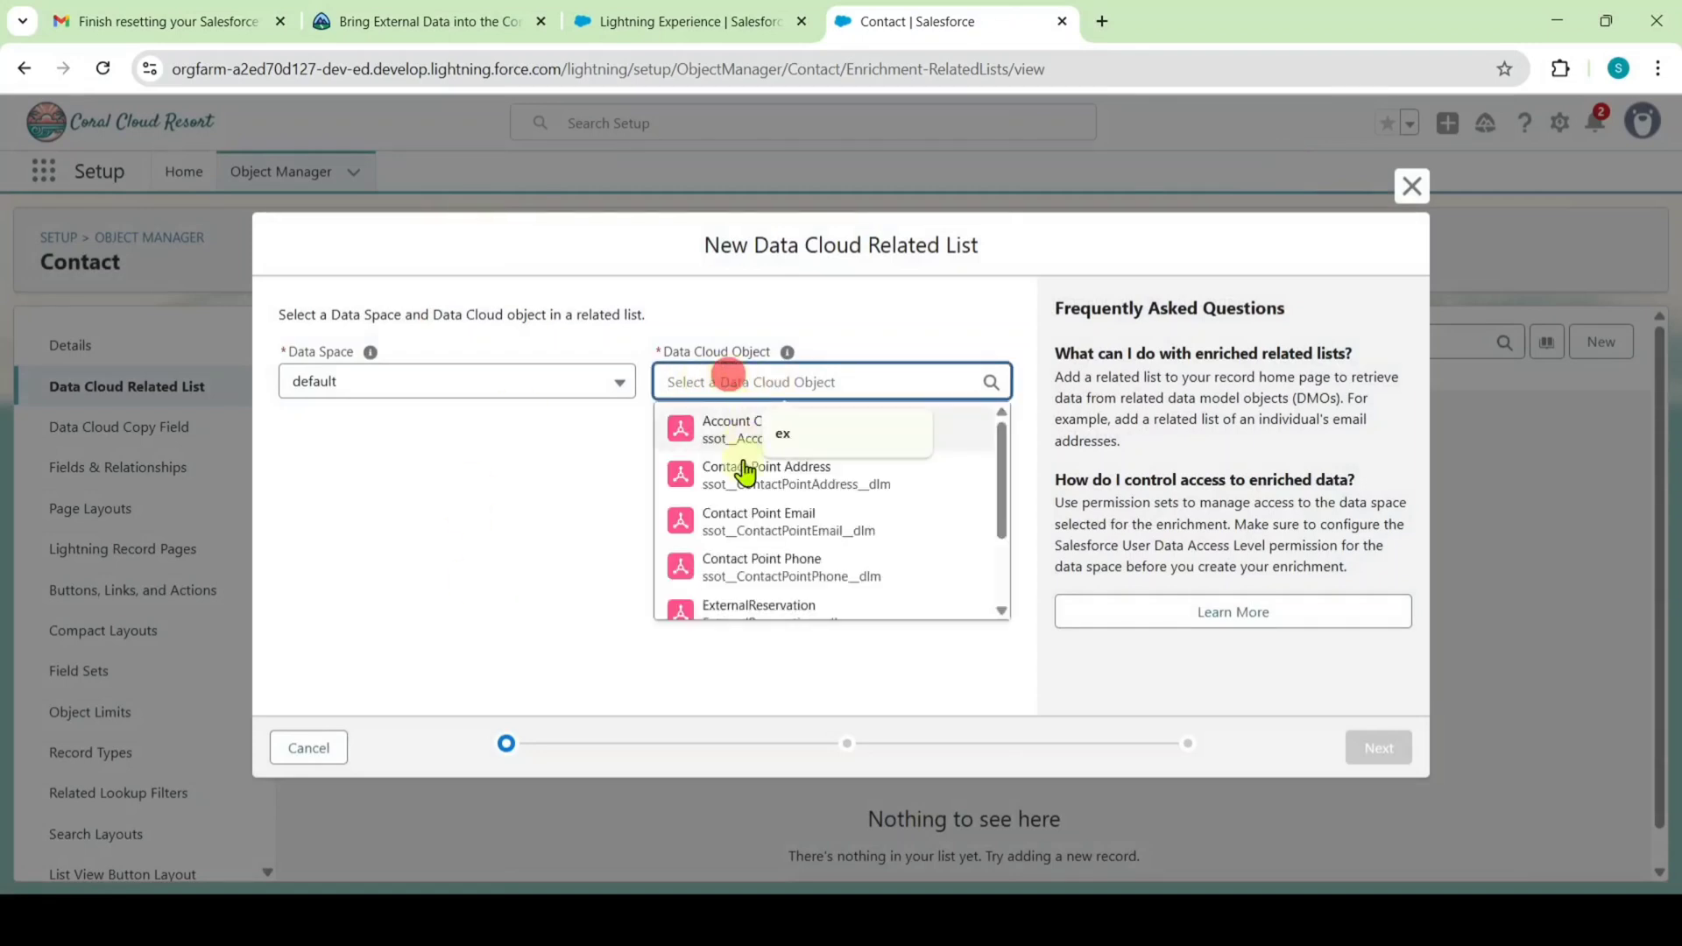
scroll(735, 490, down, 2)
click(754, 505)
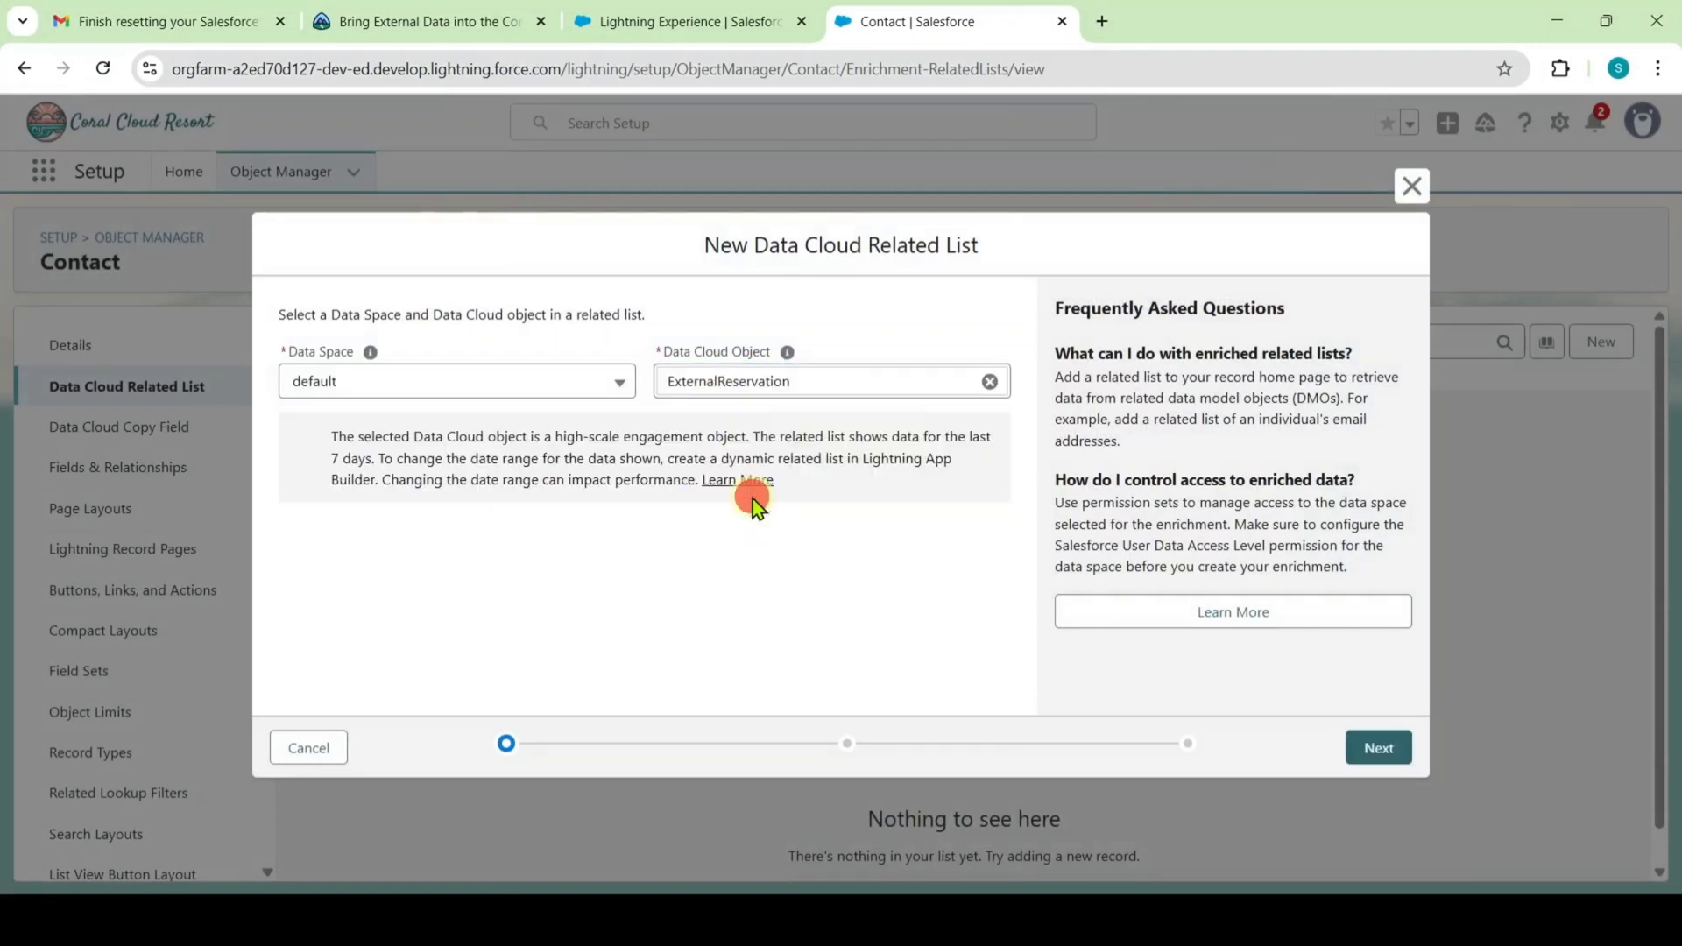
click(1396, 749)
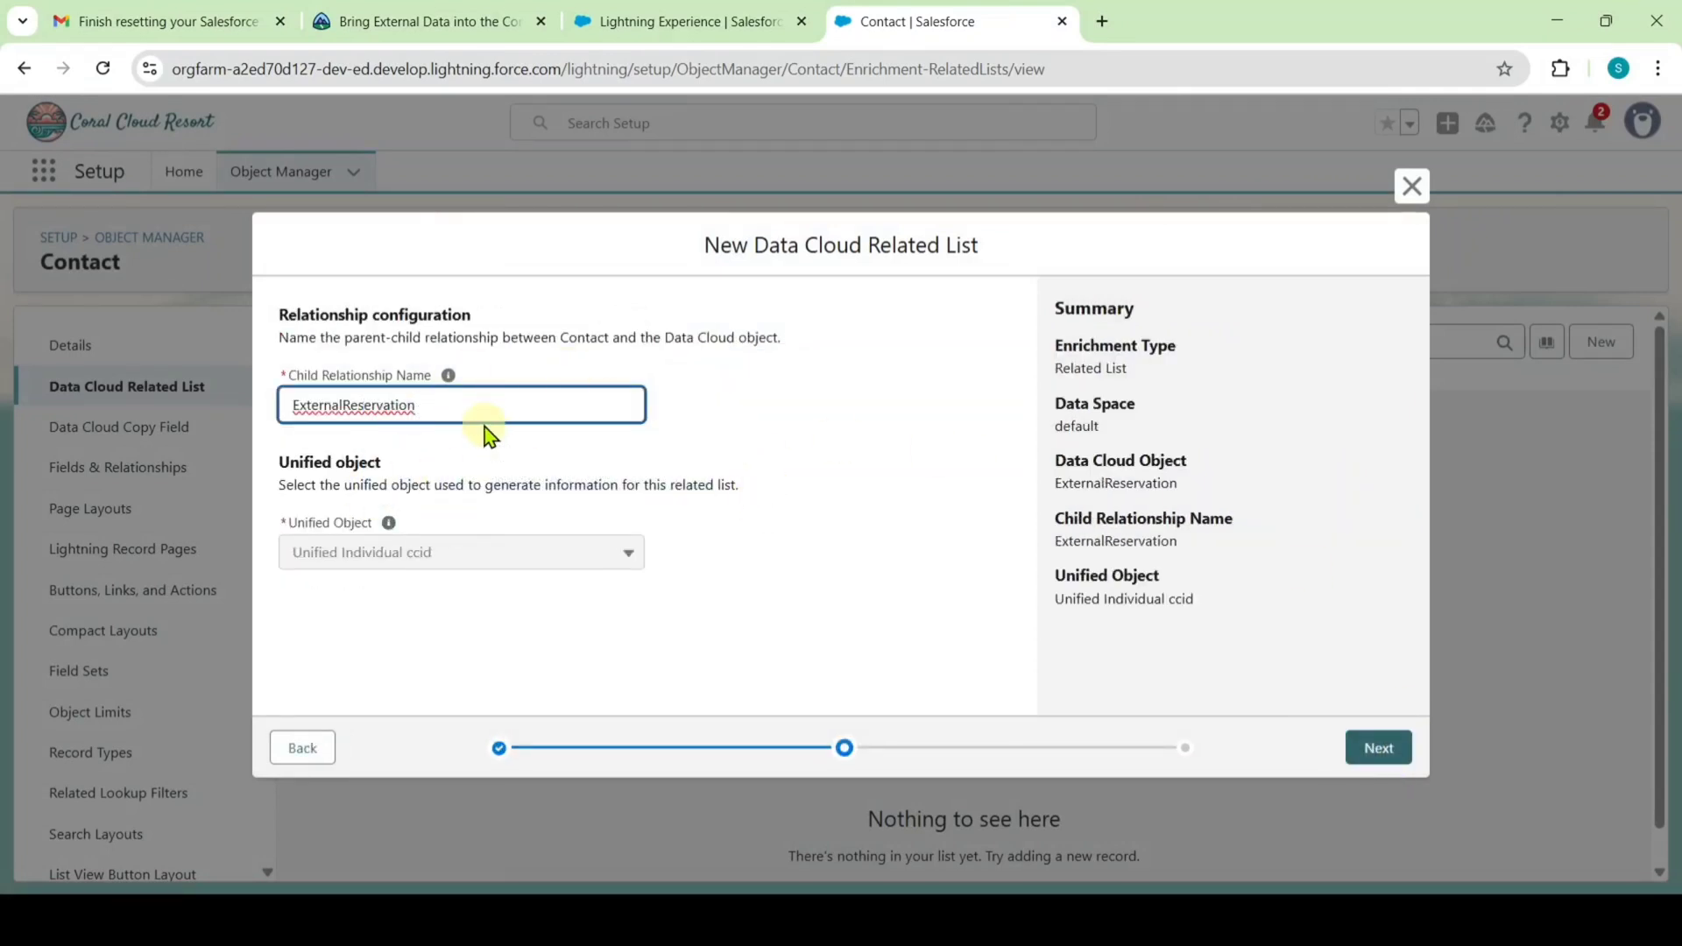
Step: Copy the child relationship name from Trailhead's instructions and set the related list's Child Relationship Name to Reservations
click(430, 21)
scroll(381, 578, down, 3)
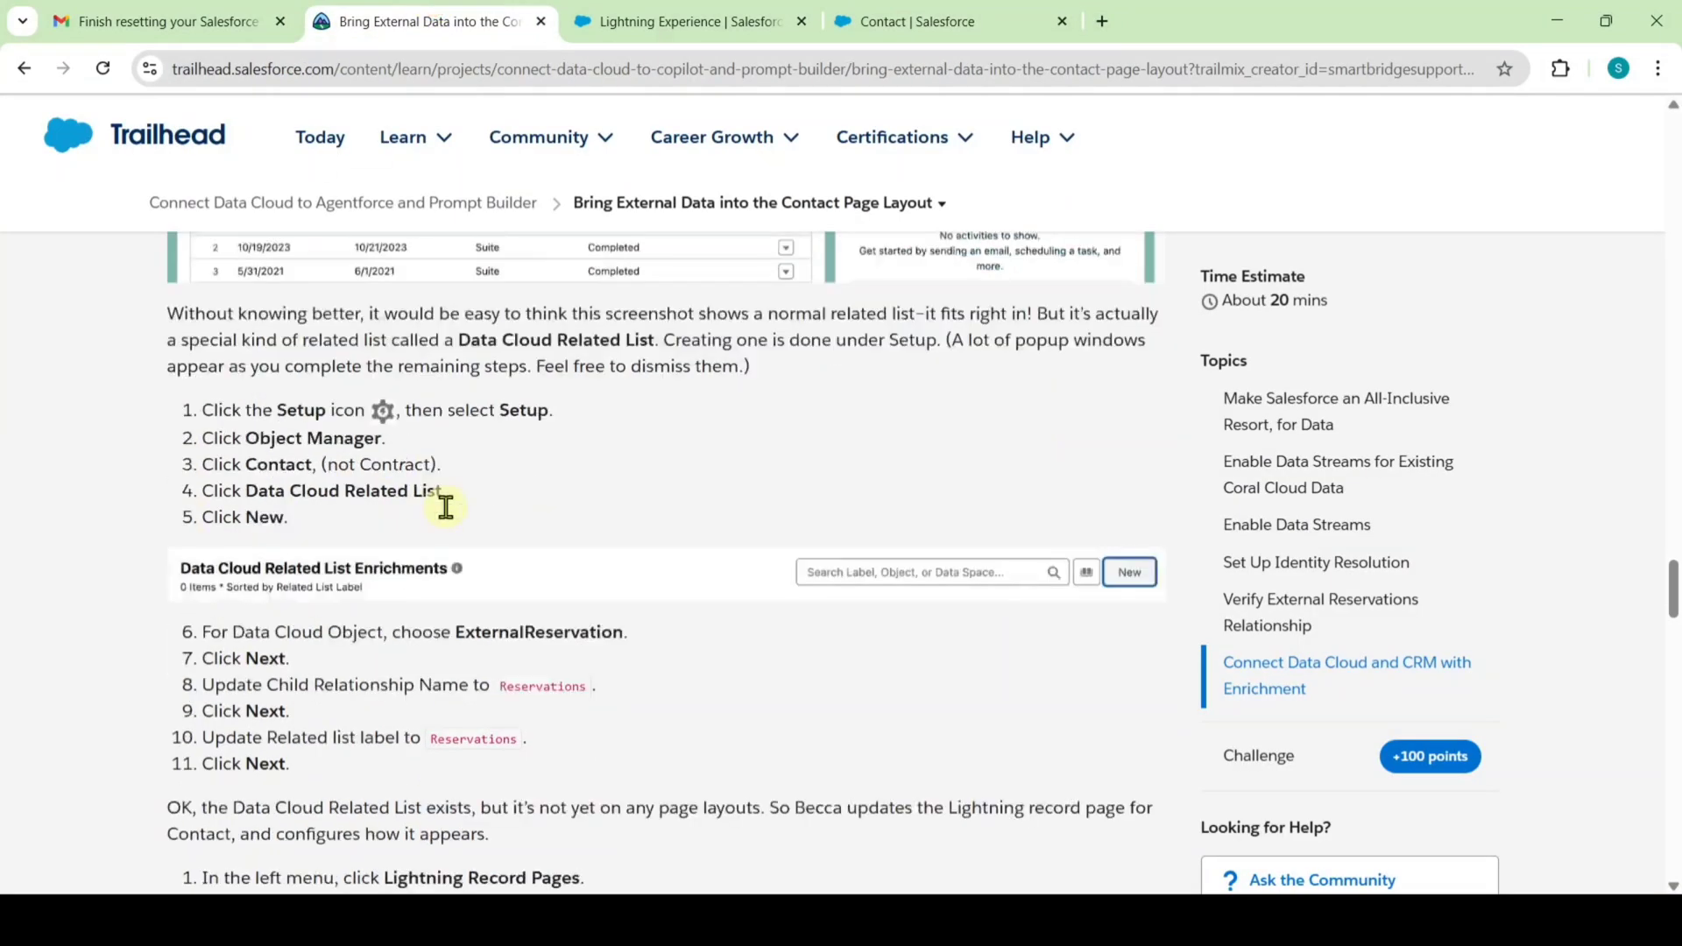
double_click(539, 571)
key(ctrl+c)
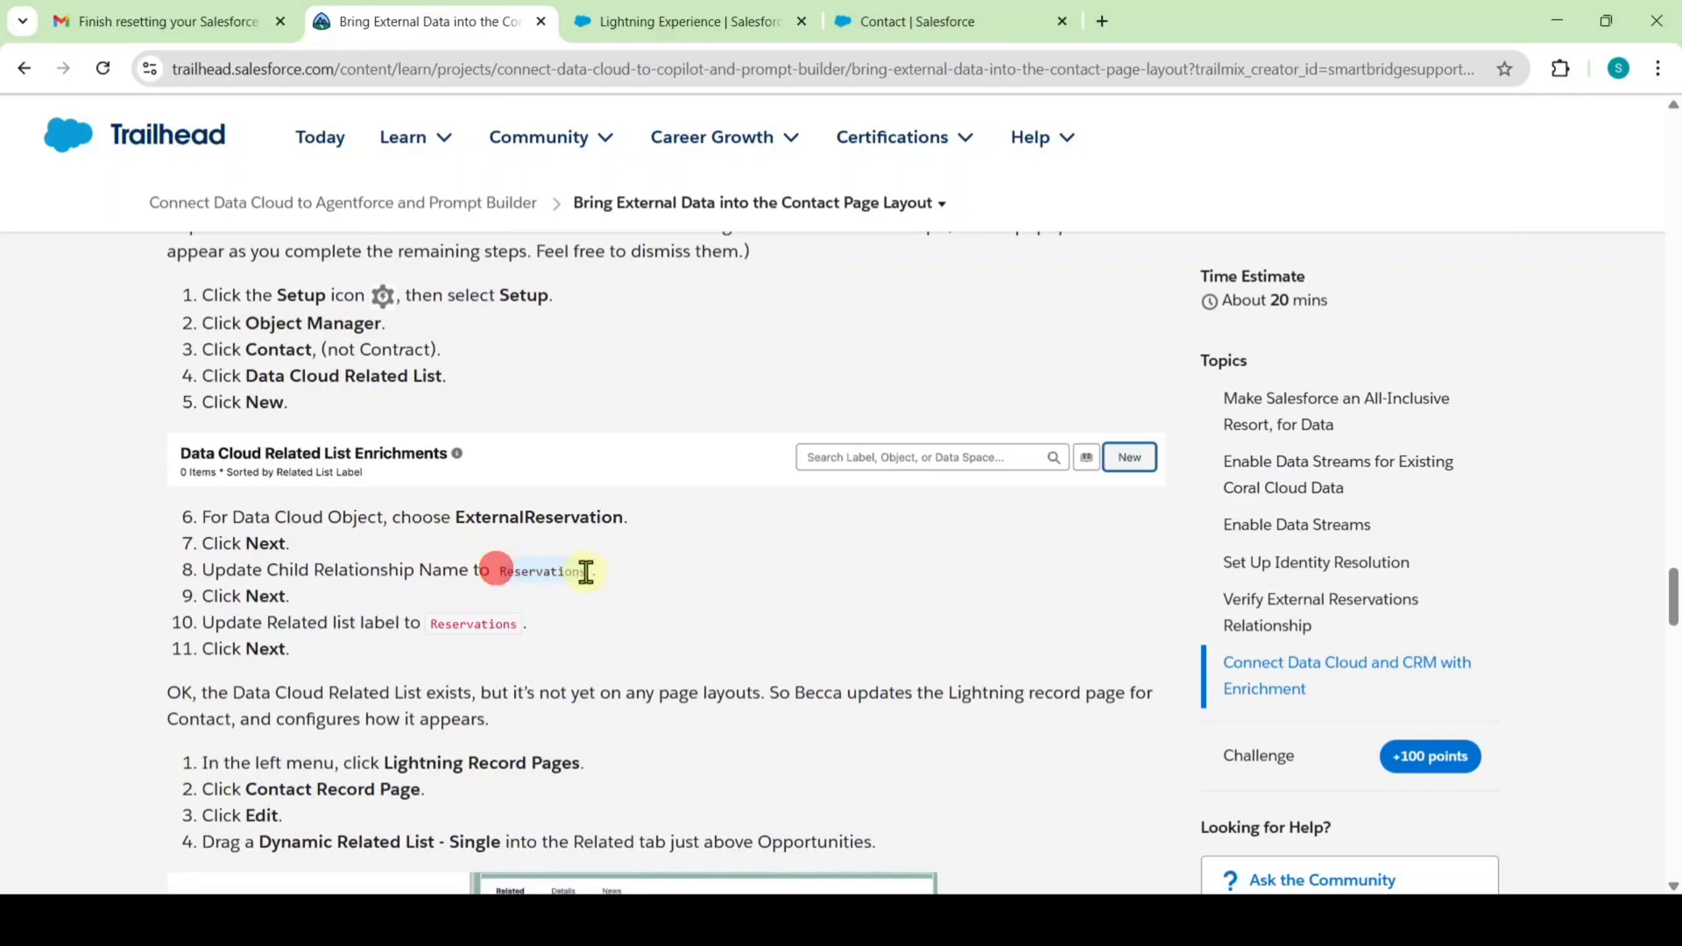
click(911, 21)
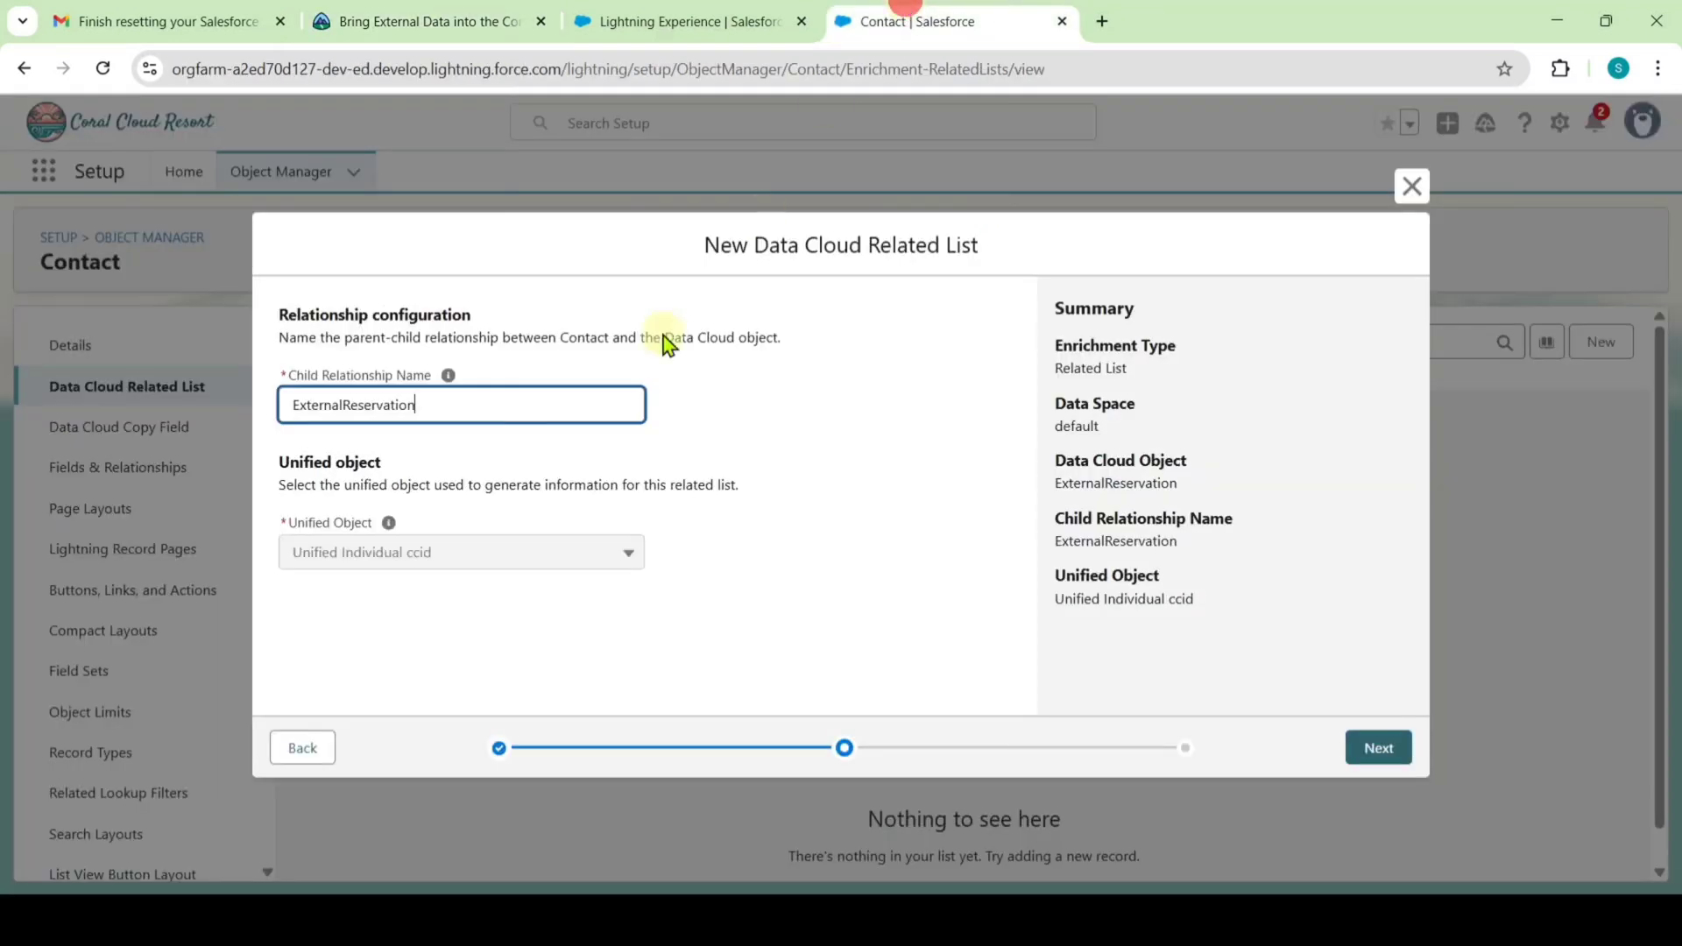
click(477, 414)
key(ctrl+a)
key(ctrl+v)
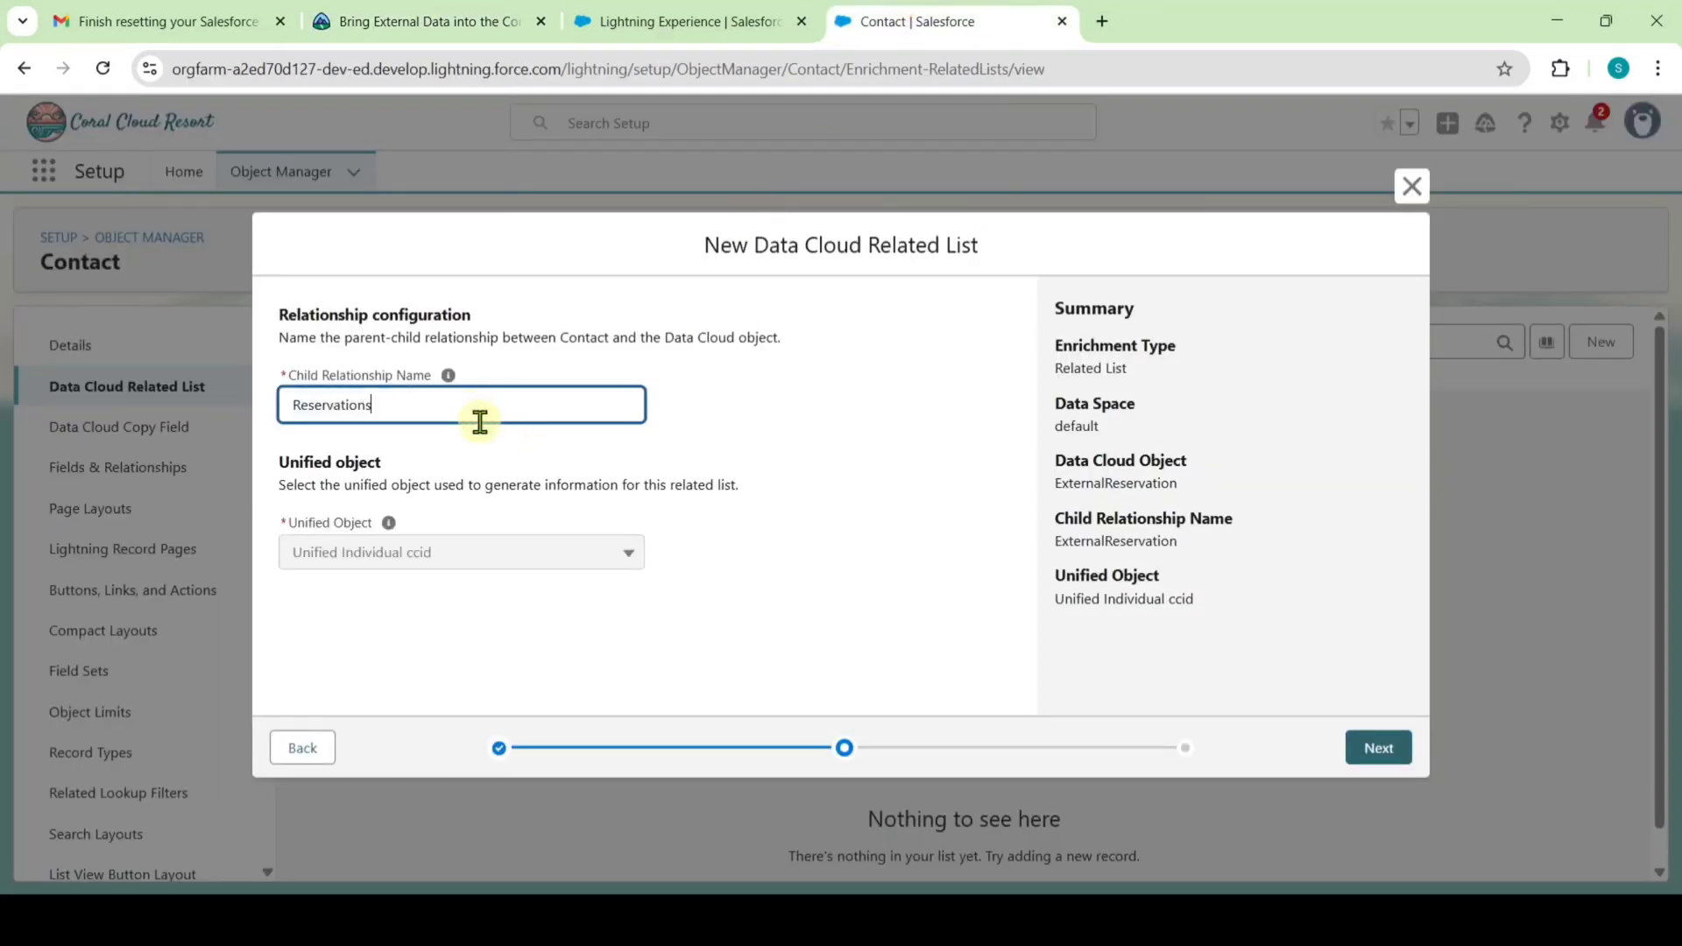
click(1377, 755)
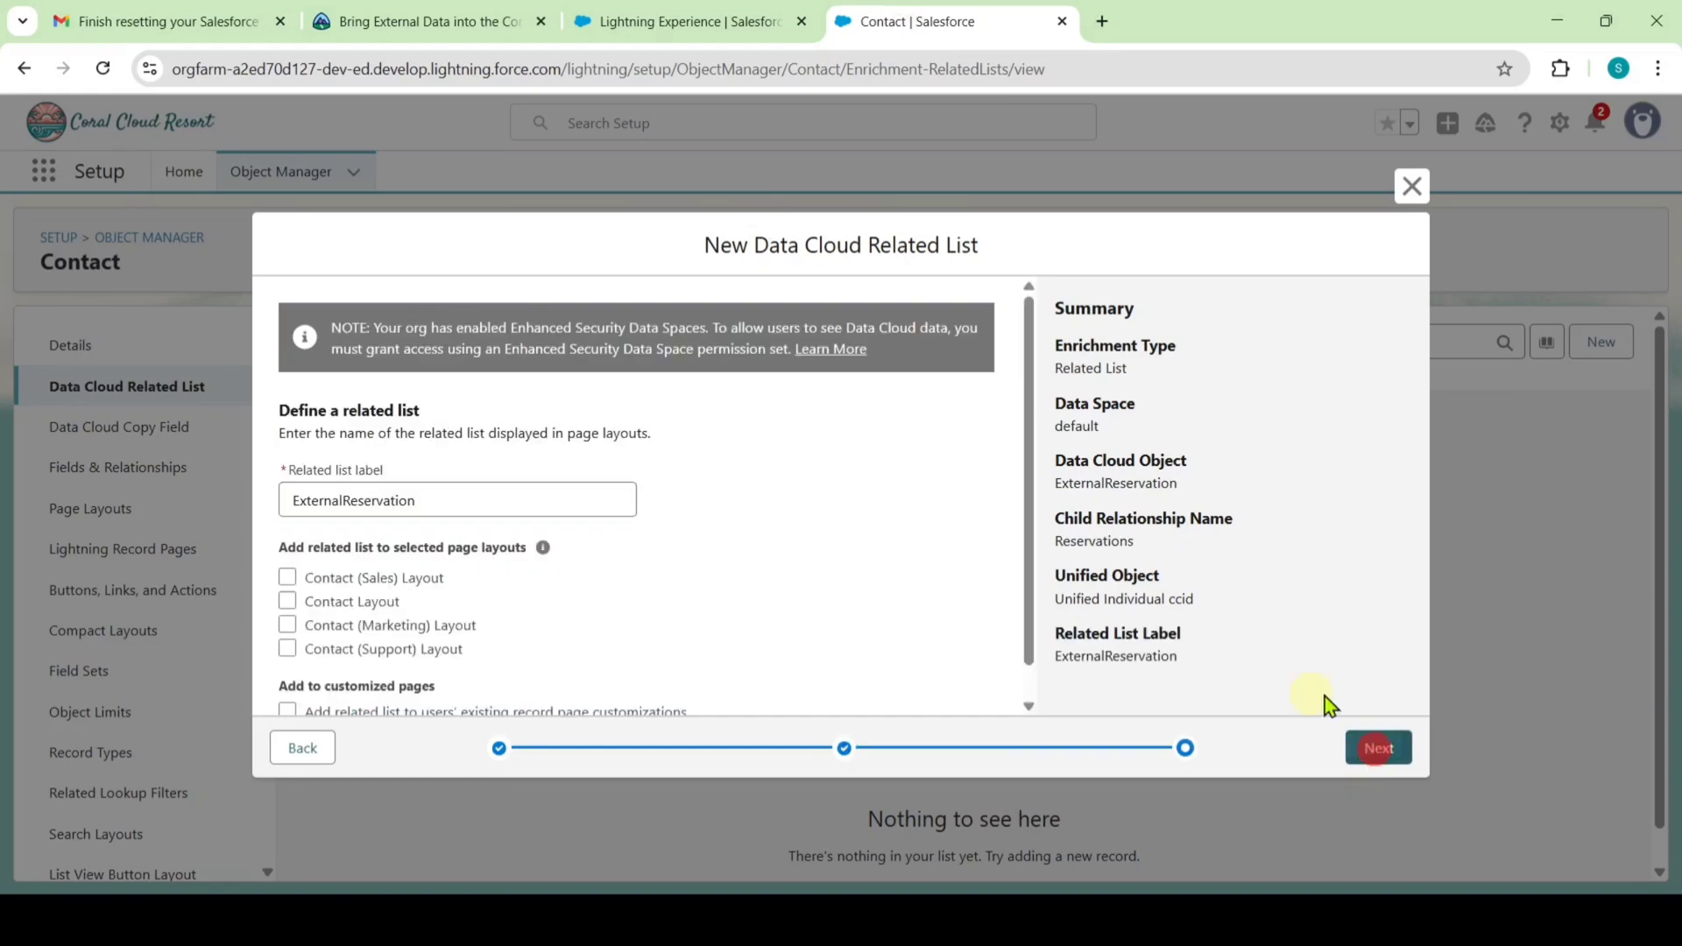
Step: Set the related list label to Reservations, create the enrichment and view its object details
mouse_move(493, 548)
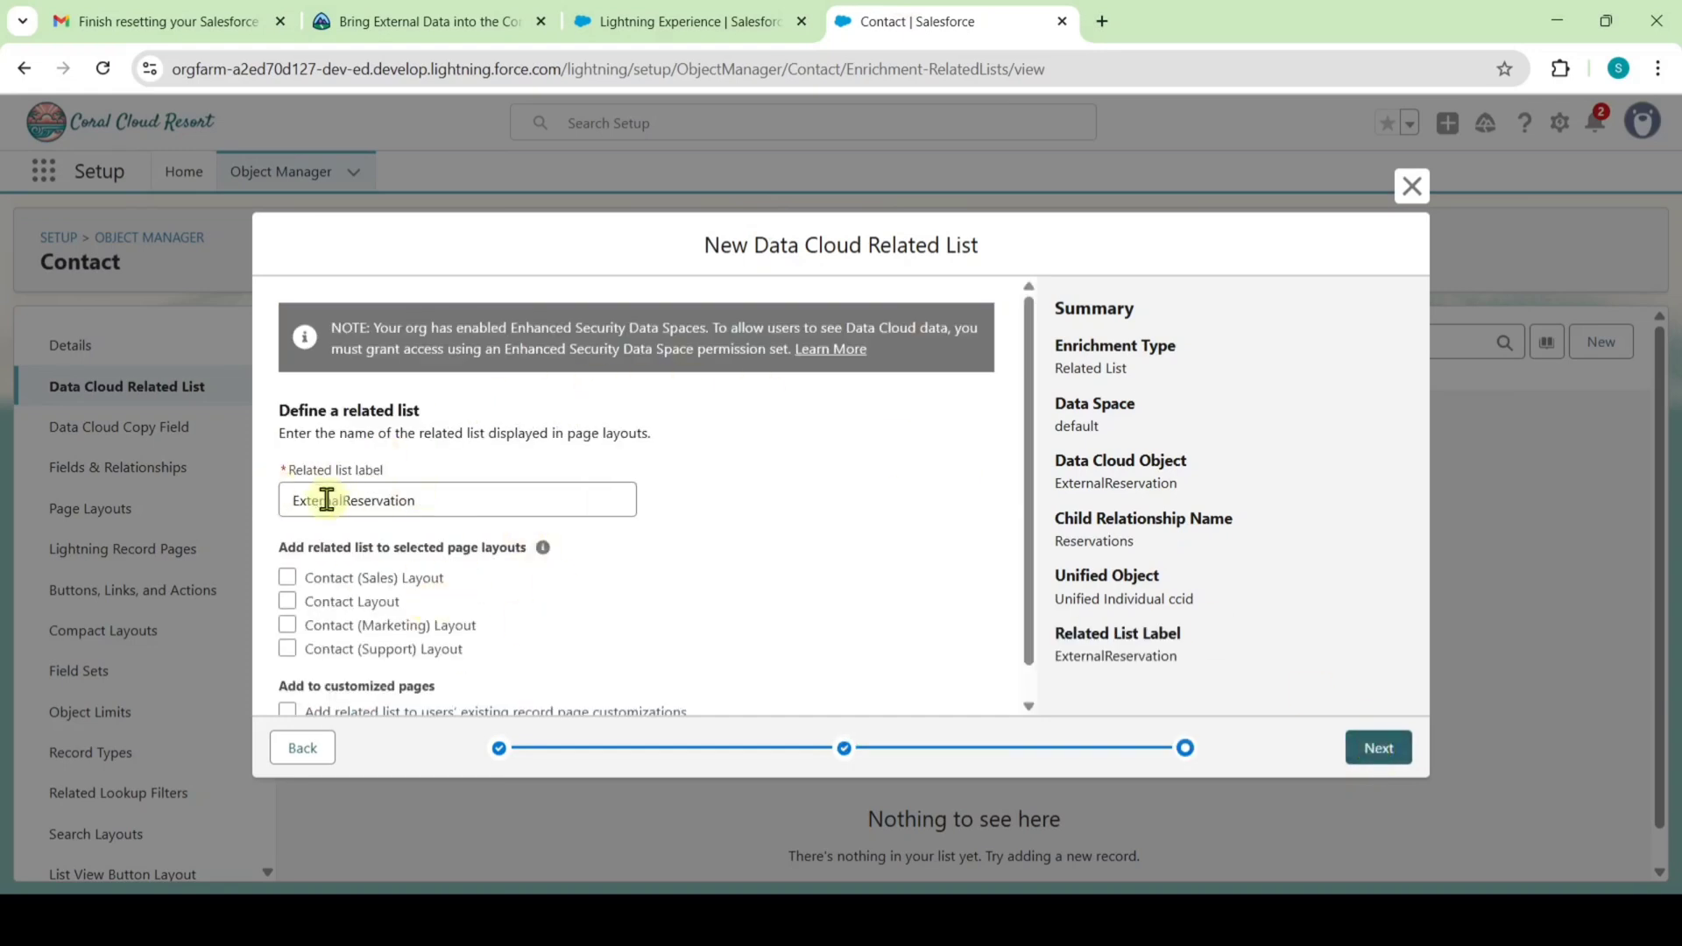
click(451, 500)
key(ctrl+a)
key(ctrl+v)
click(1381, 749)
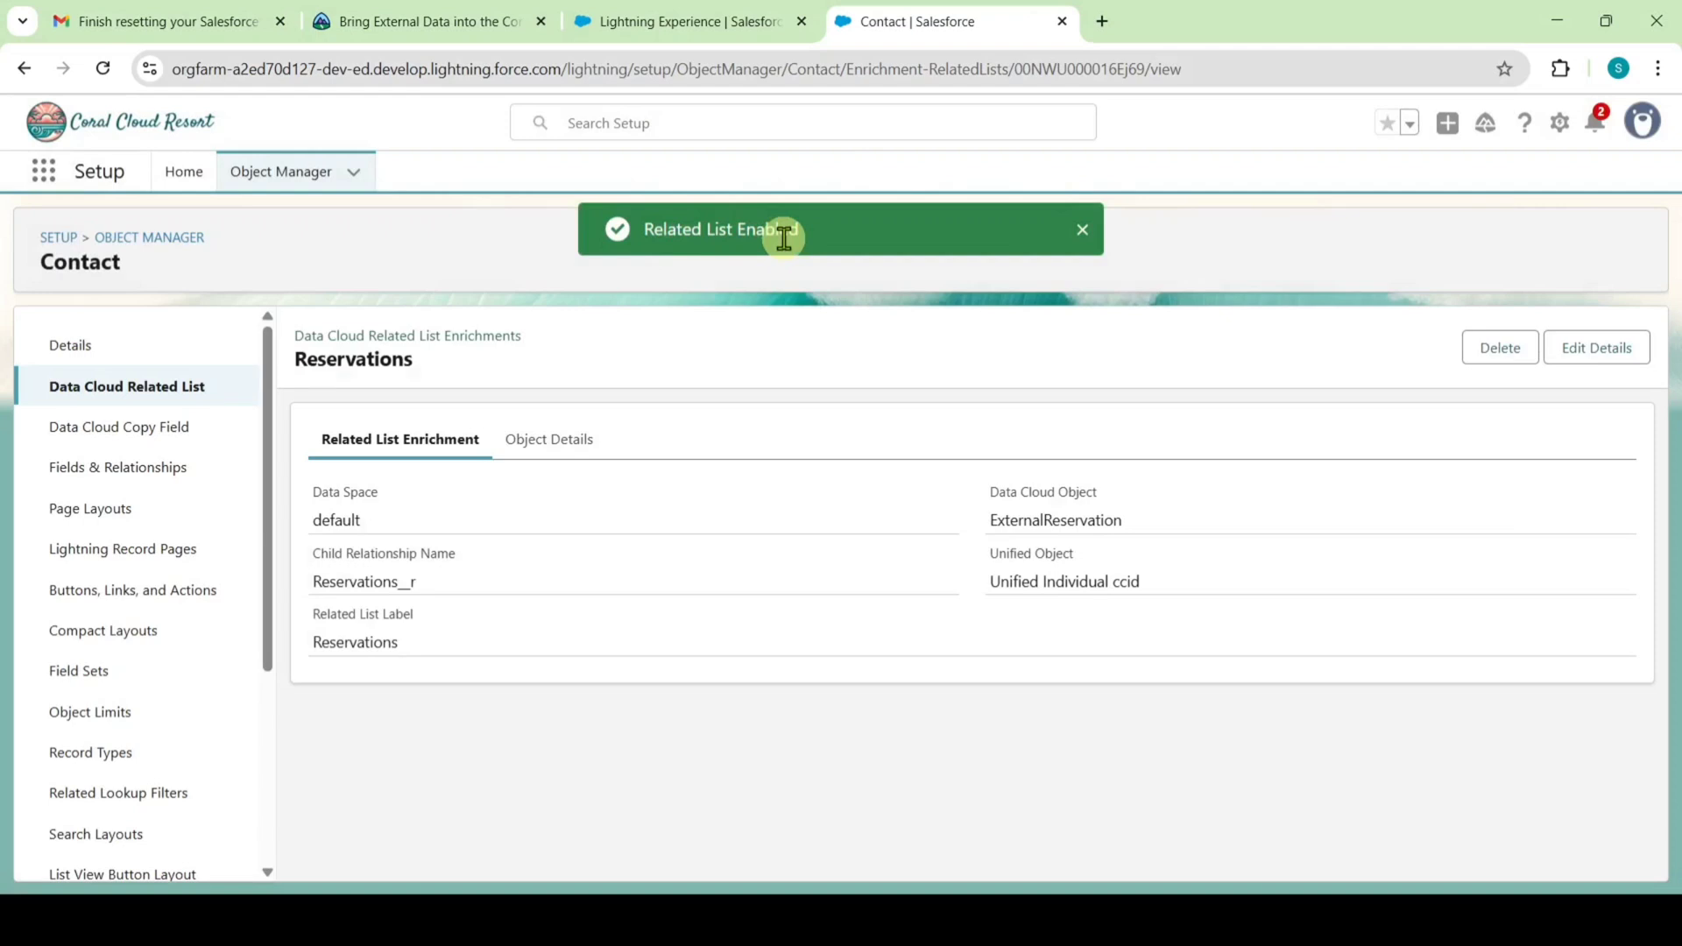
click(565, 442)
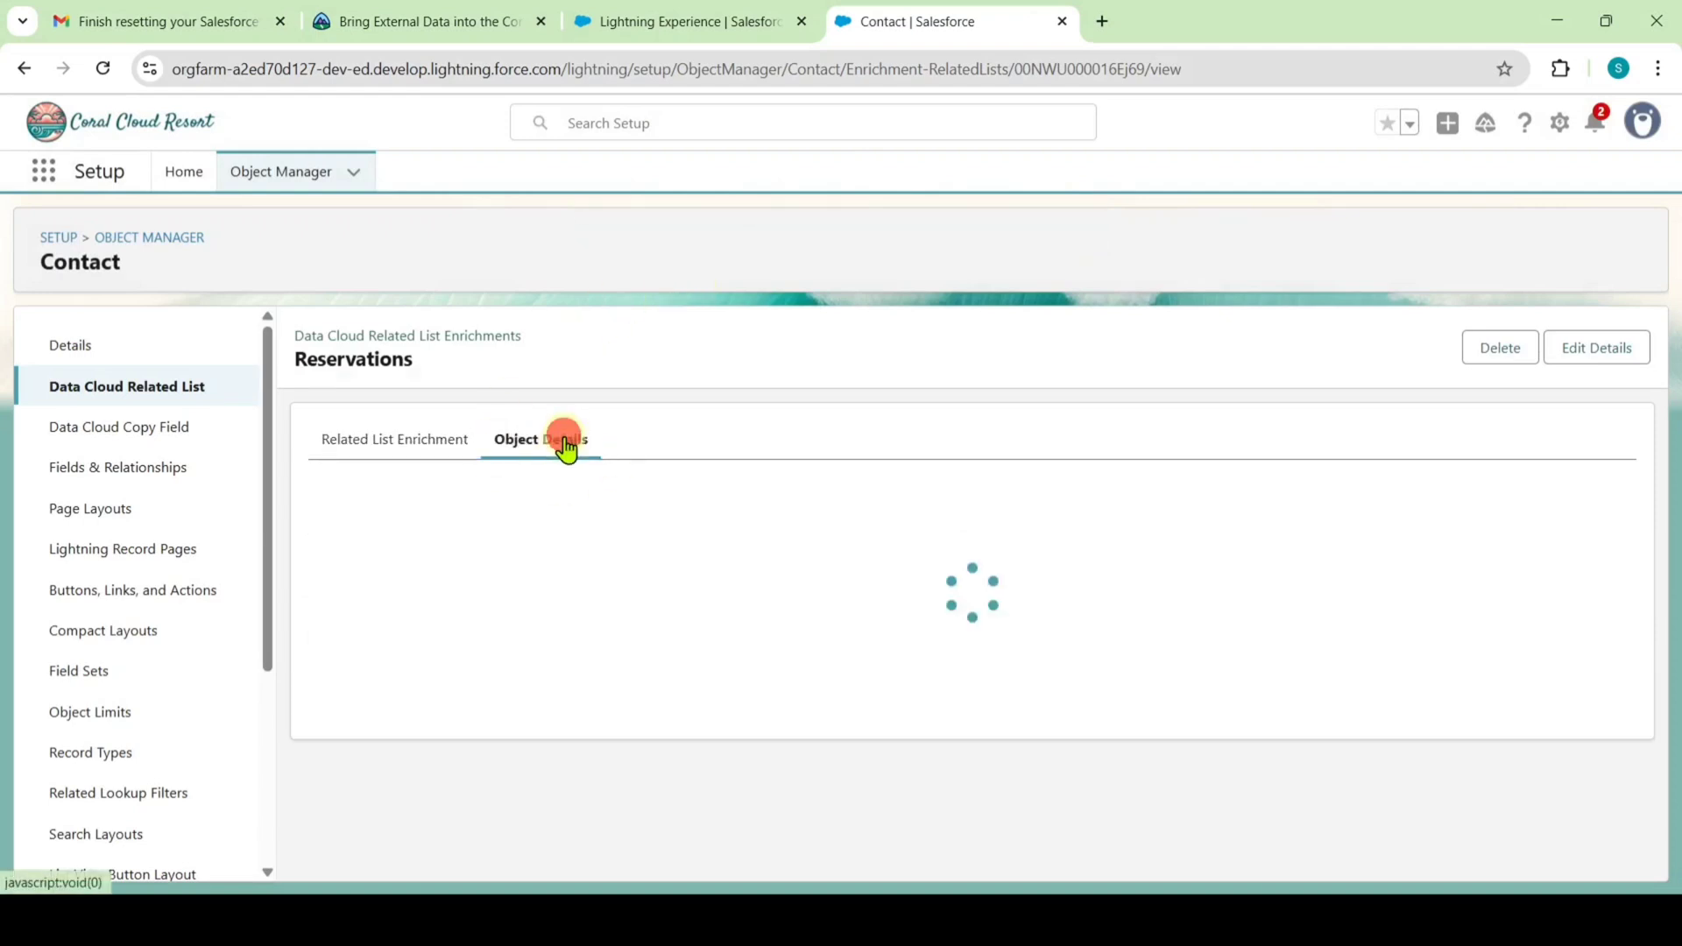
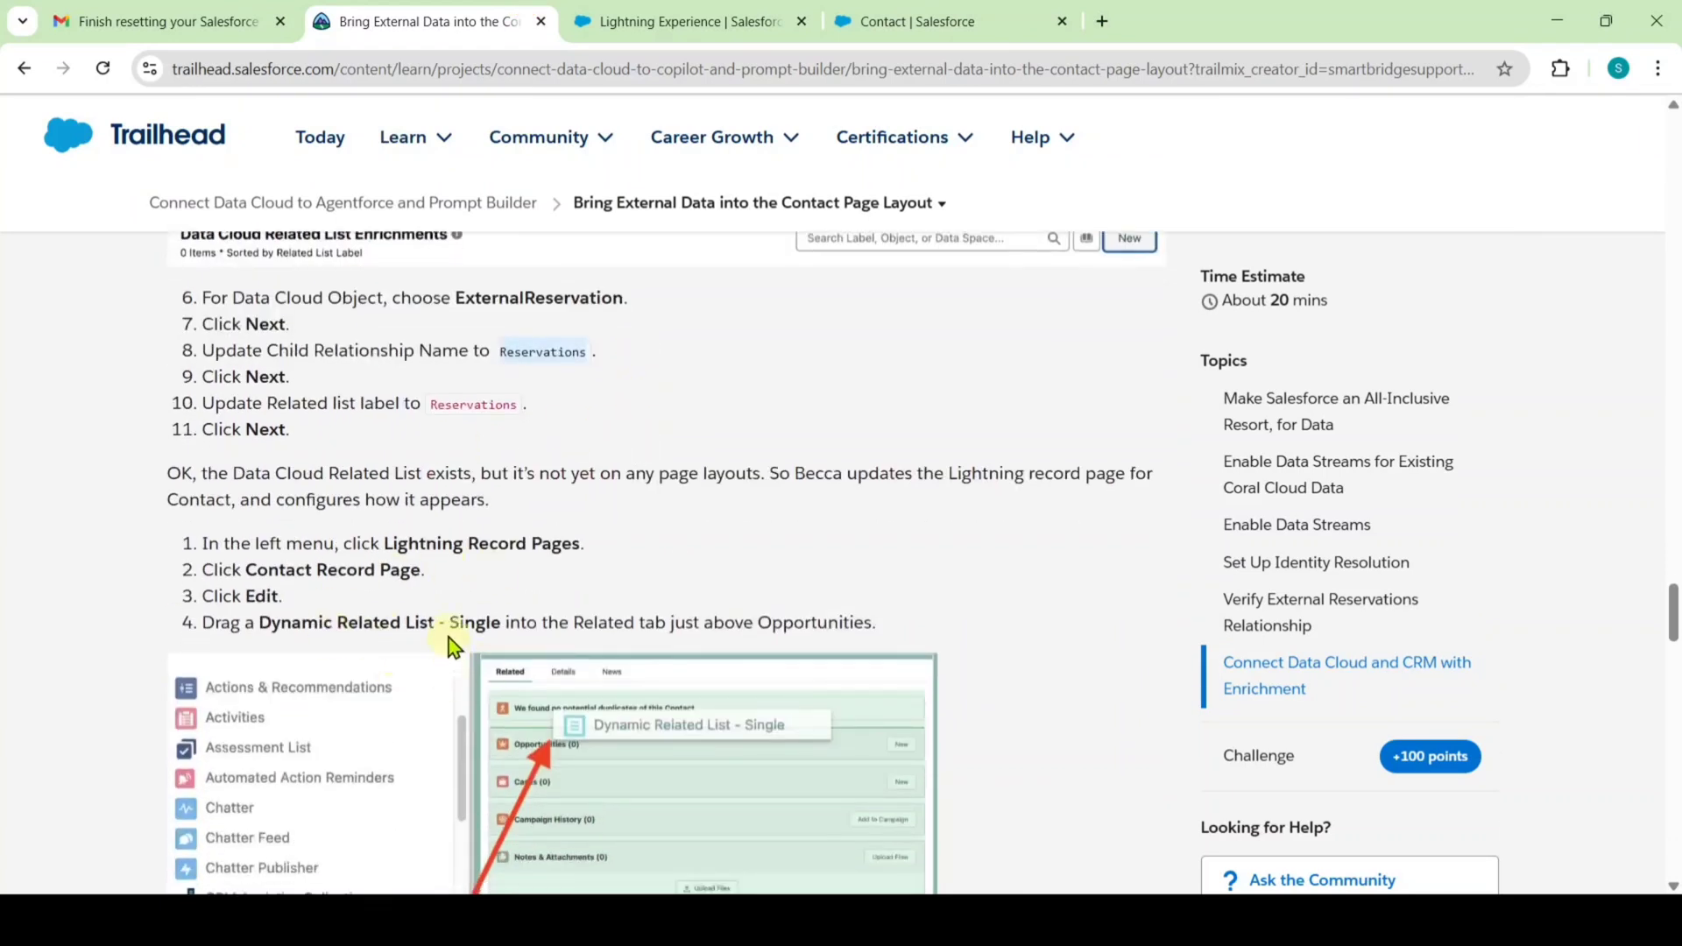
Step: Open the Contact Record Page from Contact's Lightning record pages for editing and dismiss the release notes pop-up
click(883, 36)
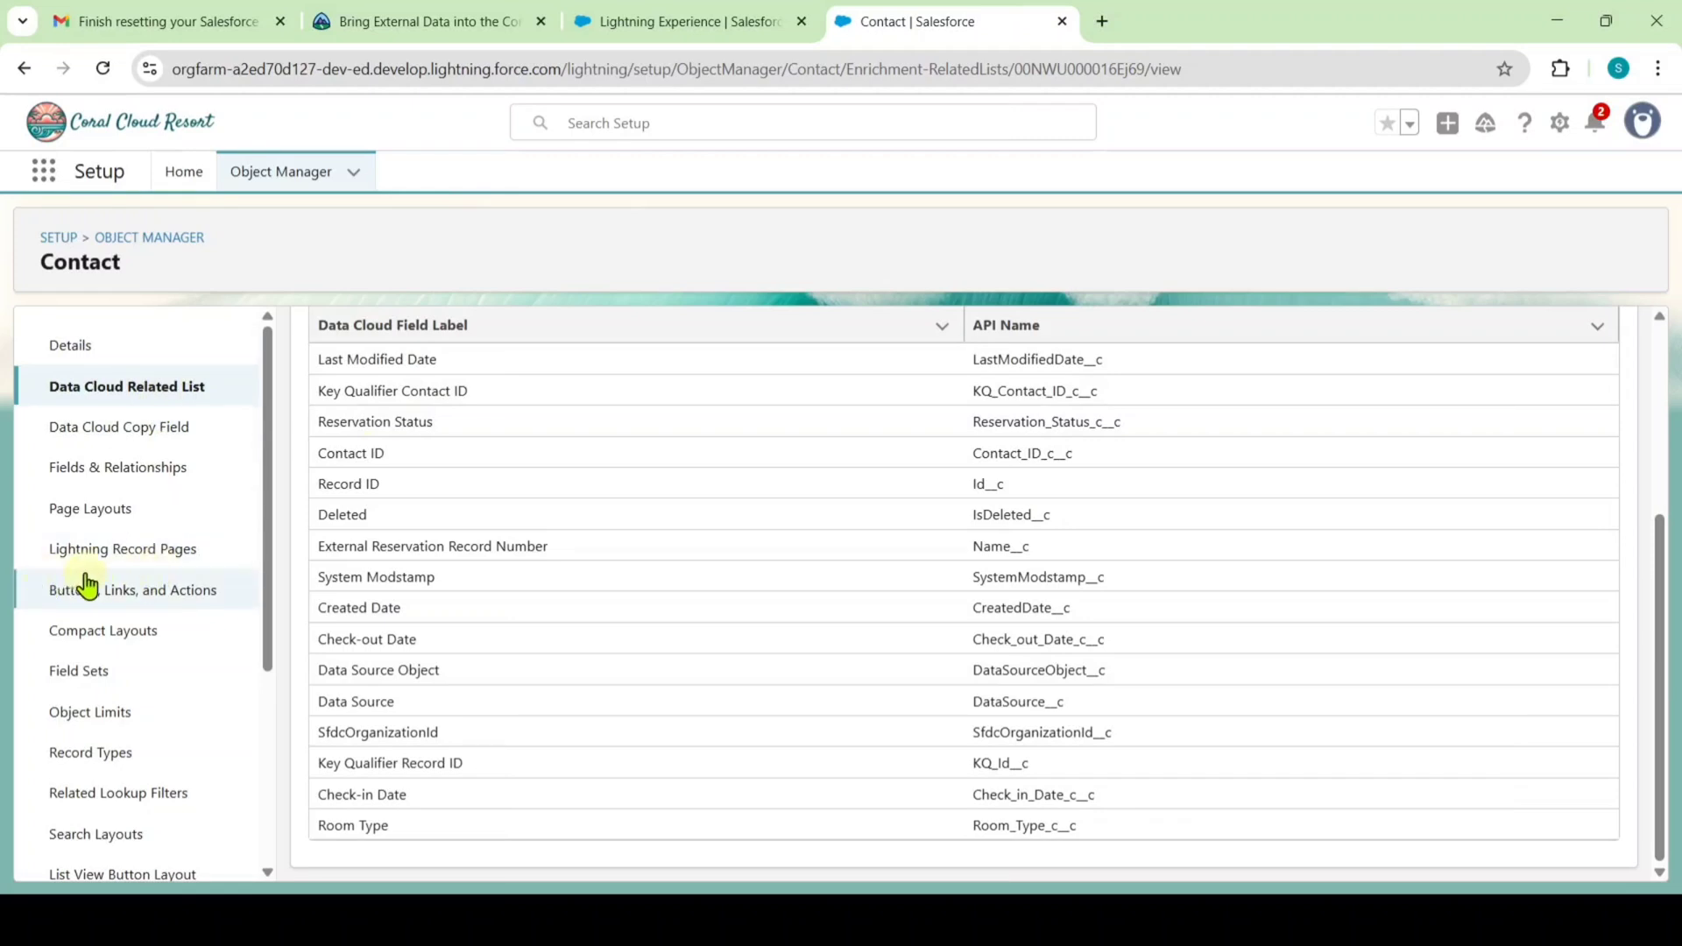
click(131, 548)
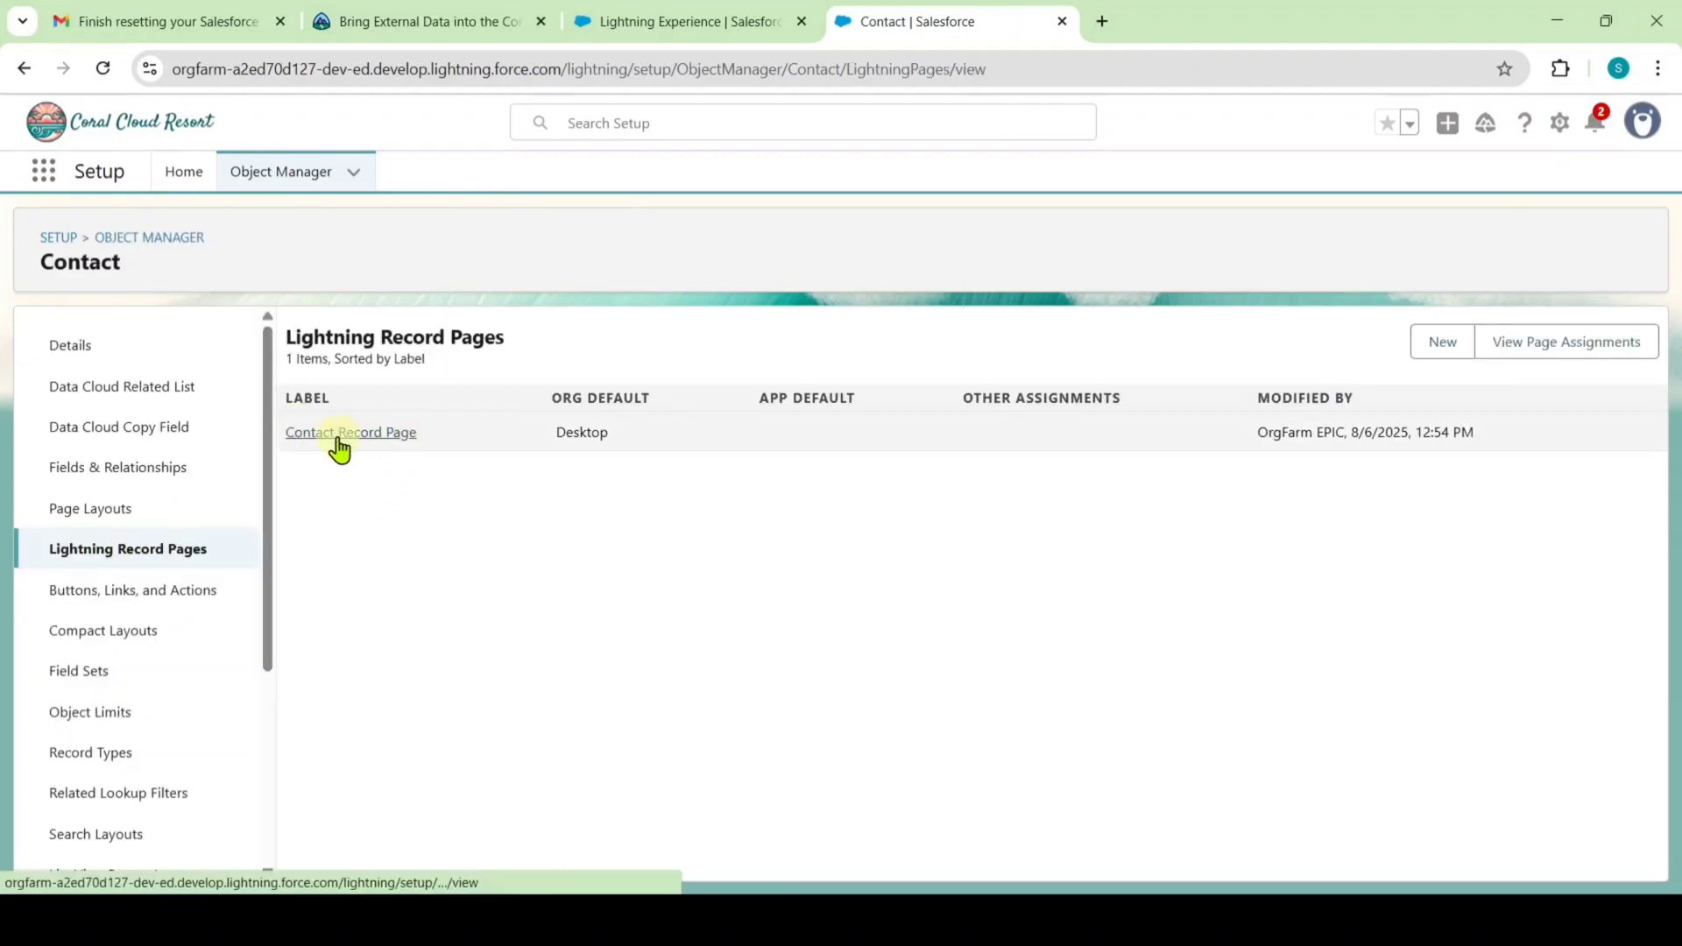
click(340, 447)
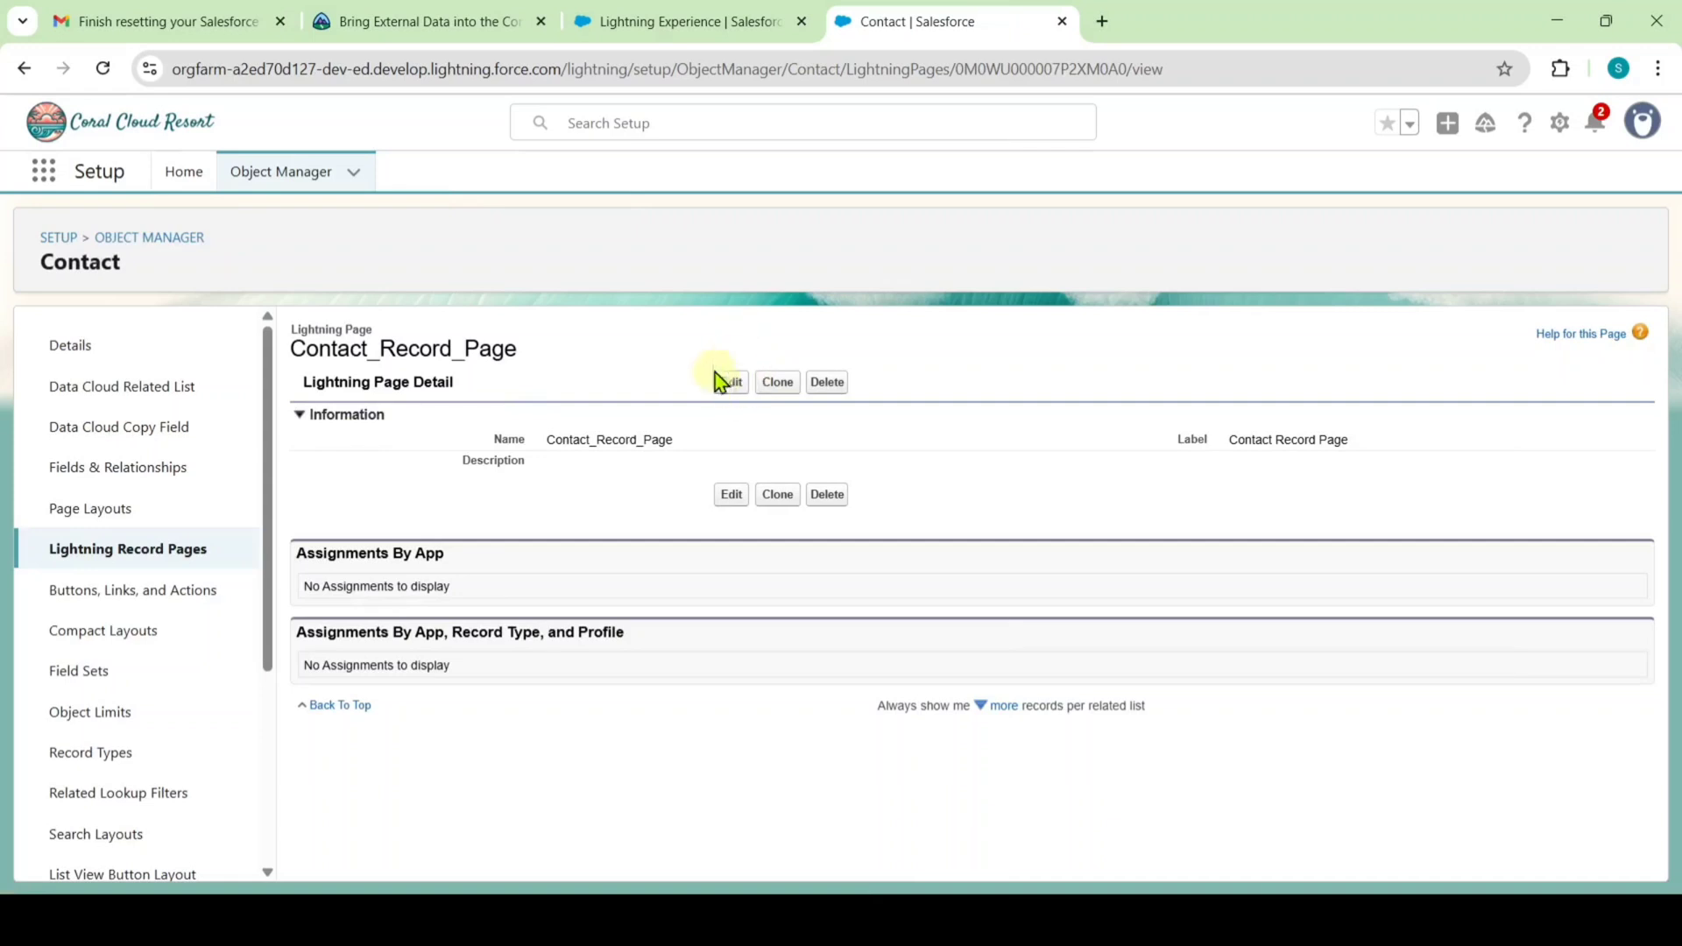
click(727, 382)
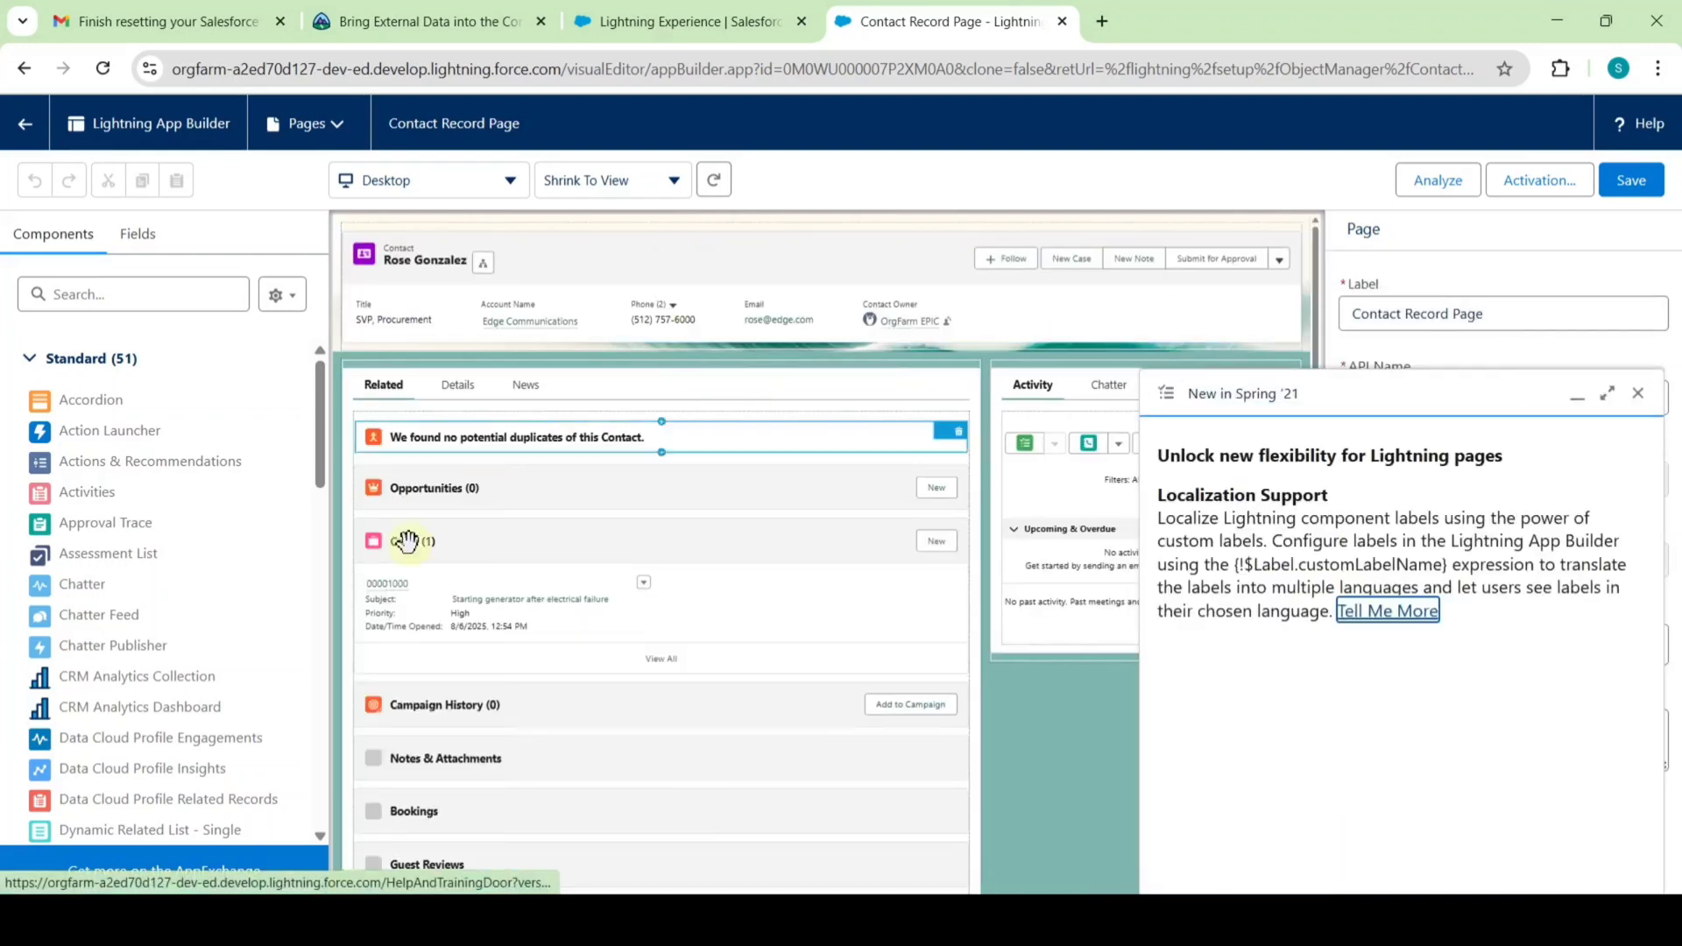
click(1637, 393)
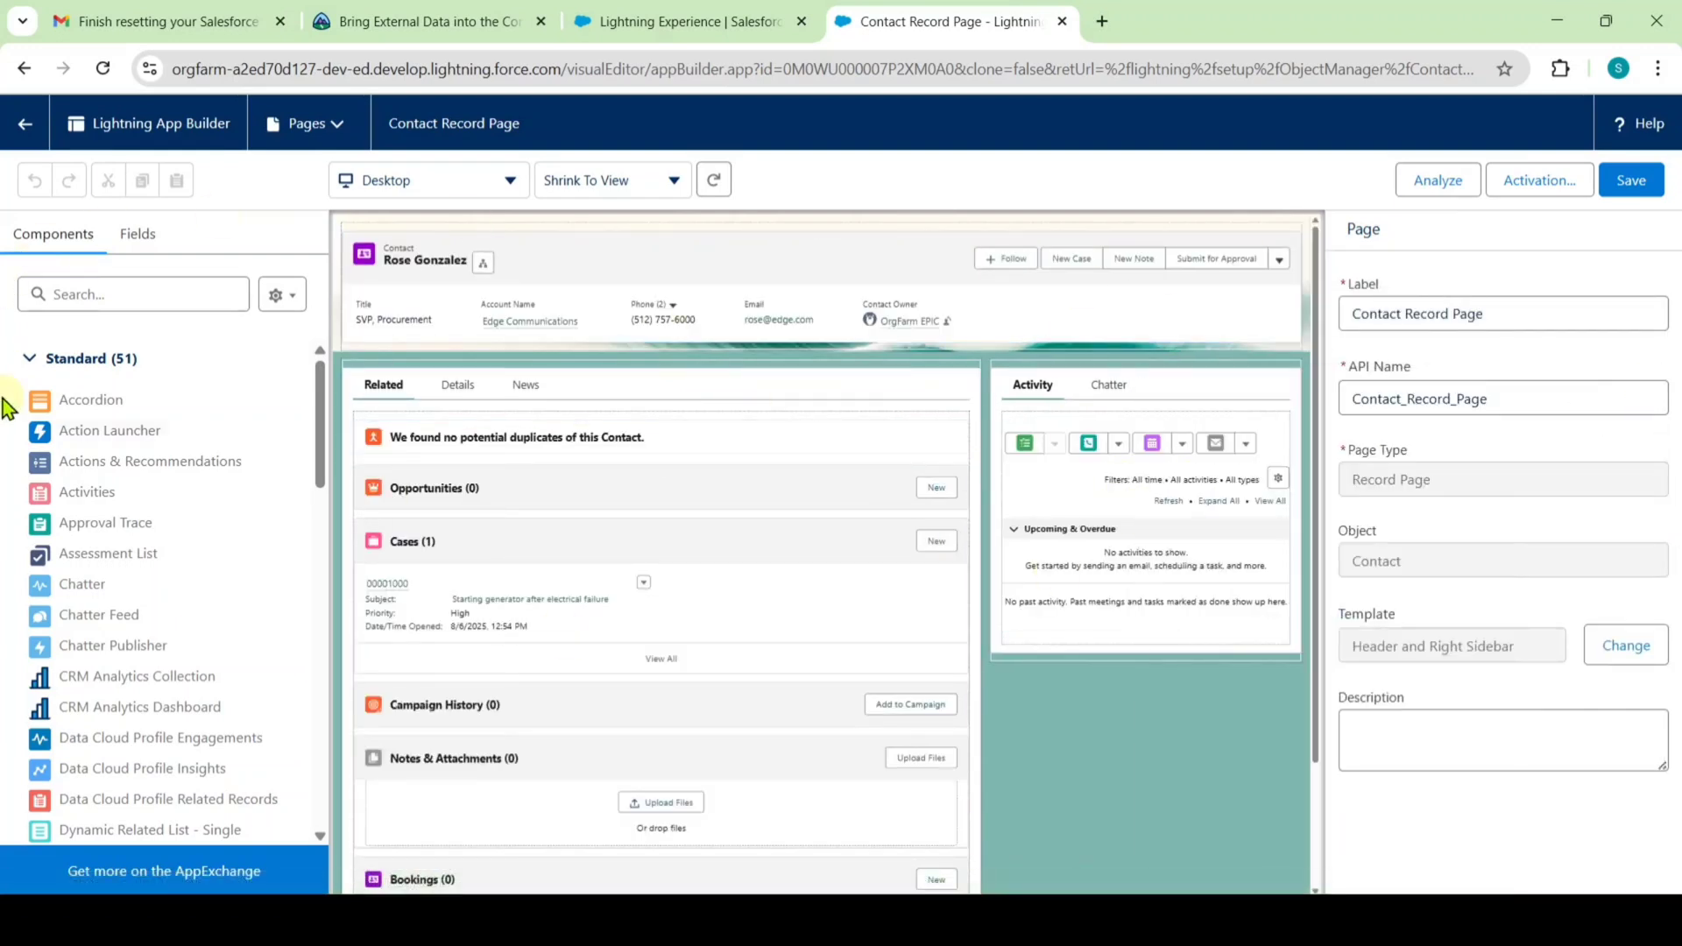
Step: Place a Dynamic Related List - Single component above Opportunities in the Related section and set its related list to Reservations
scroll(210, 508, down, 3)
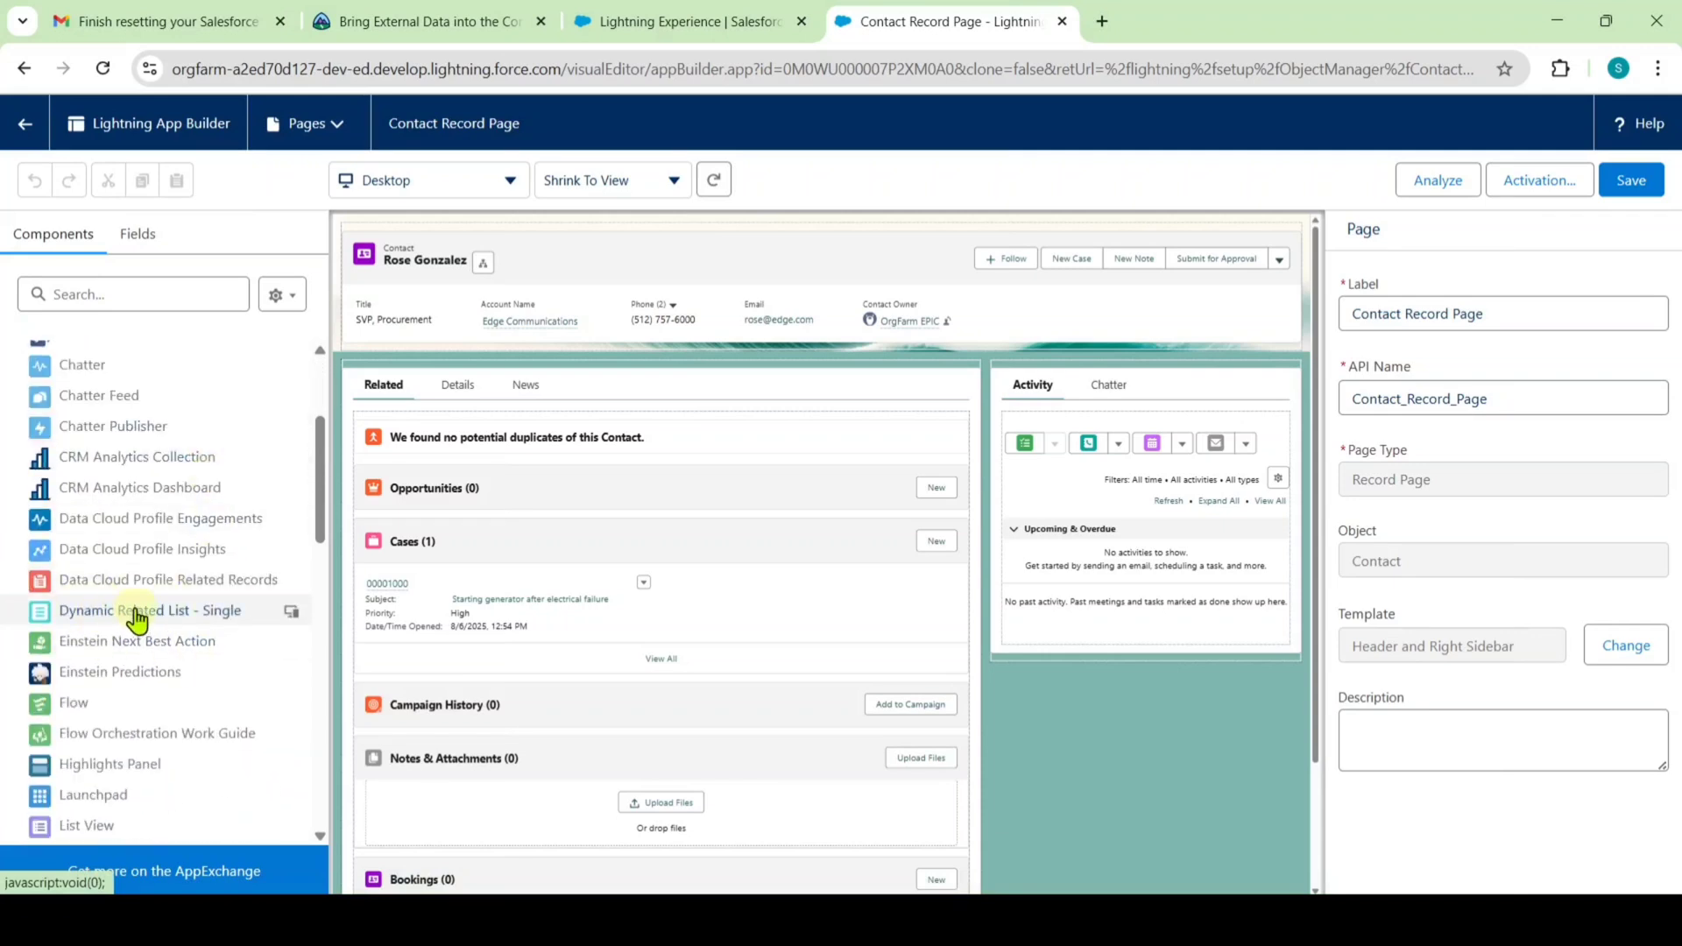
drag(133, 617, 416, 481)
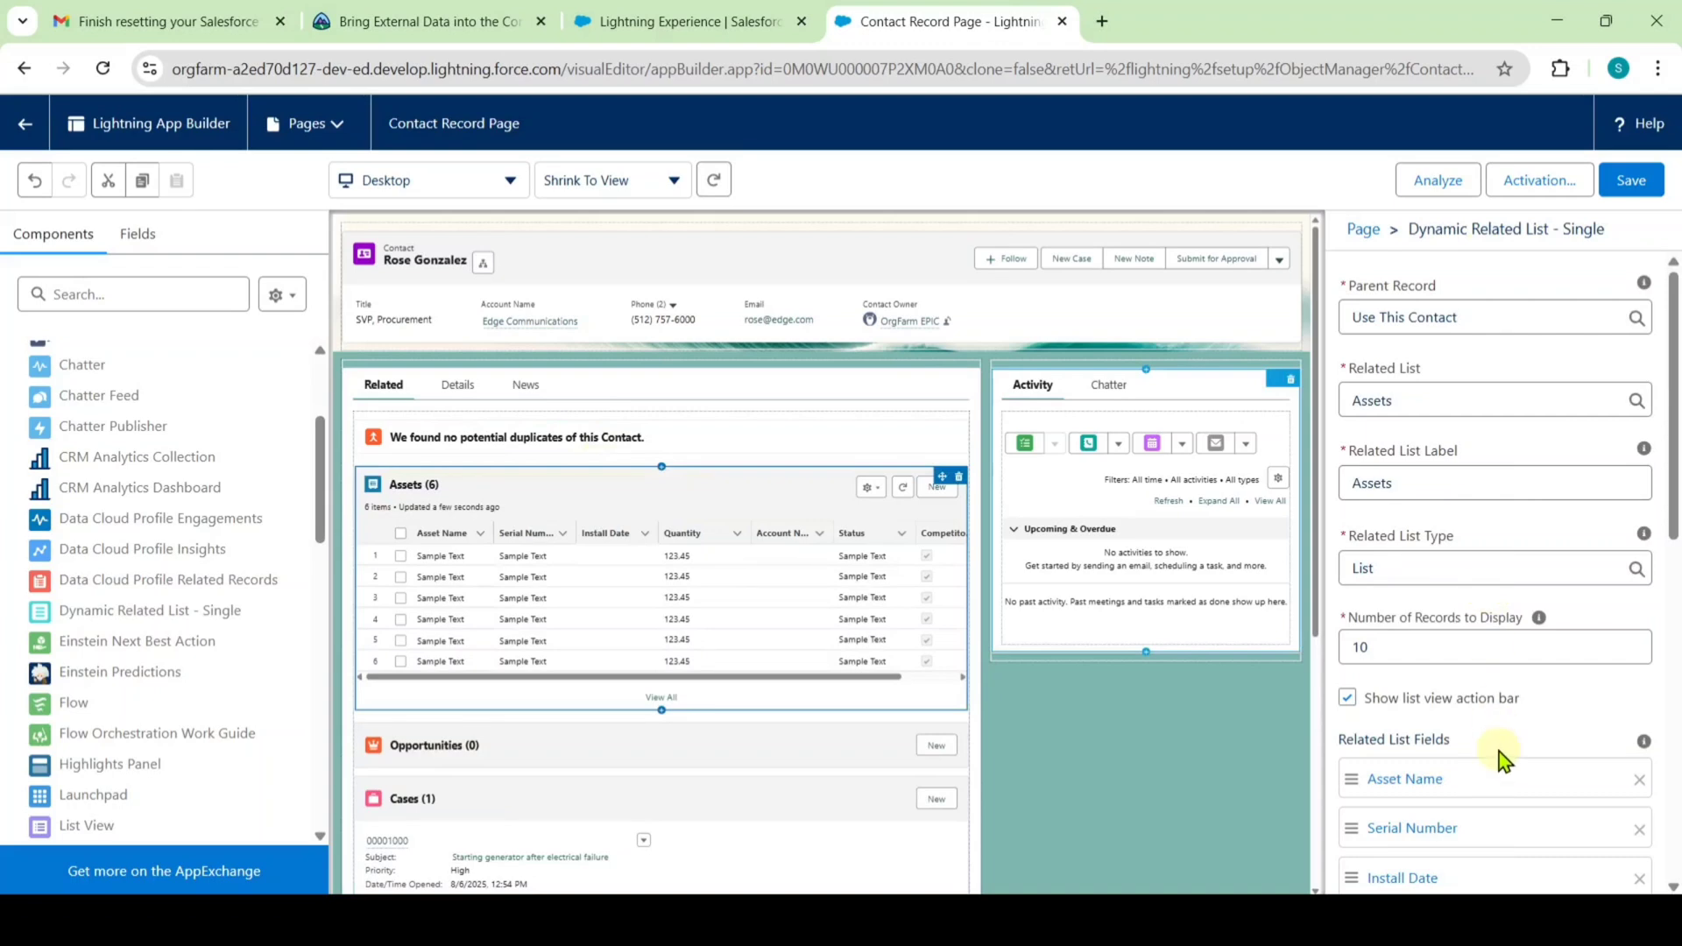
click(1424, 395)
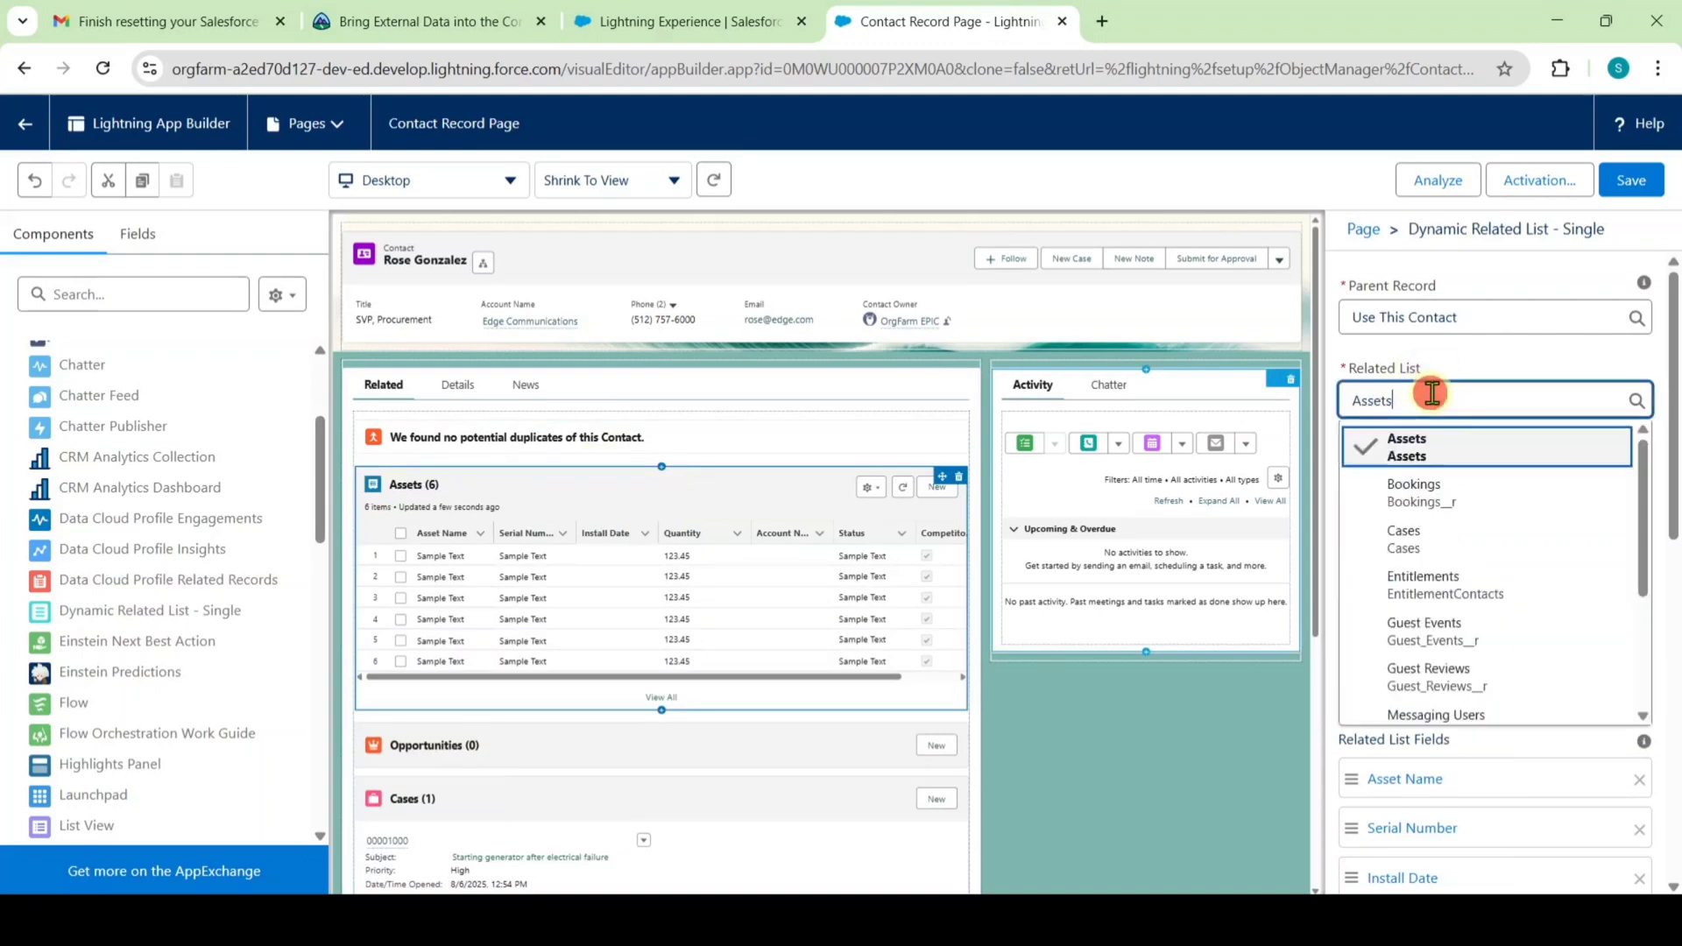
scroll(1474, 556, down, 5)
click(1468, 619)
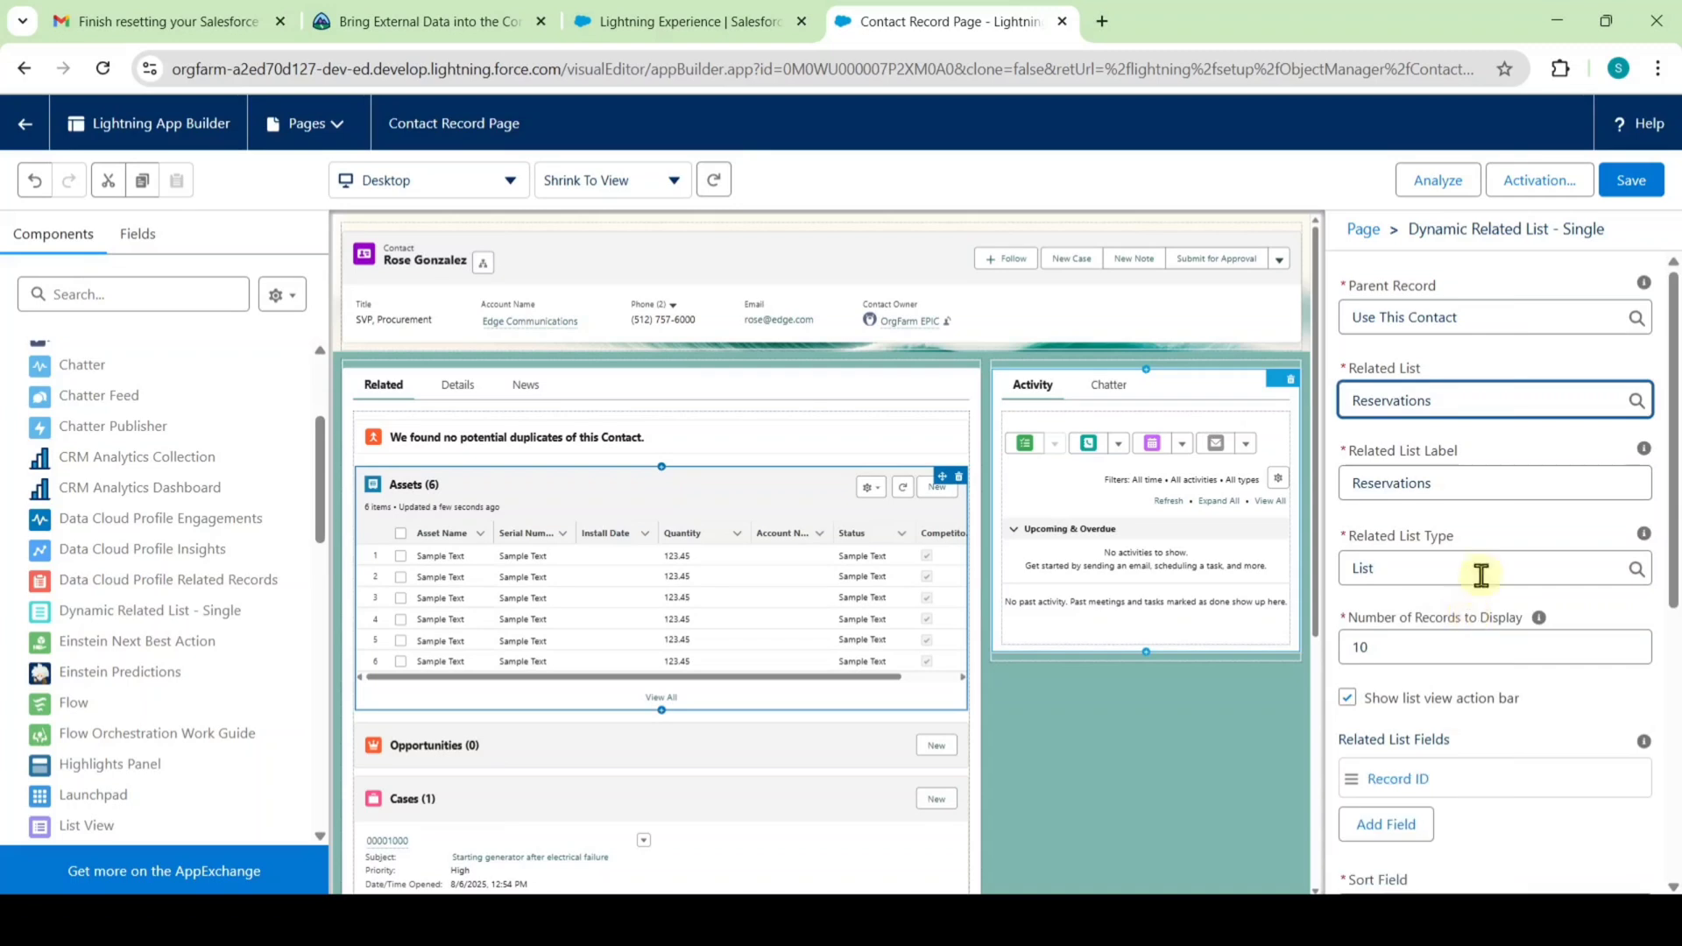
Step: Add the Check-in Date and Check-out Date fields to the Reservations related list
scroll(1489, 552, down, 1)
scroll(1502, 462, down, 3)
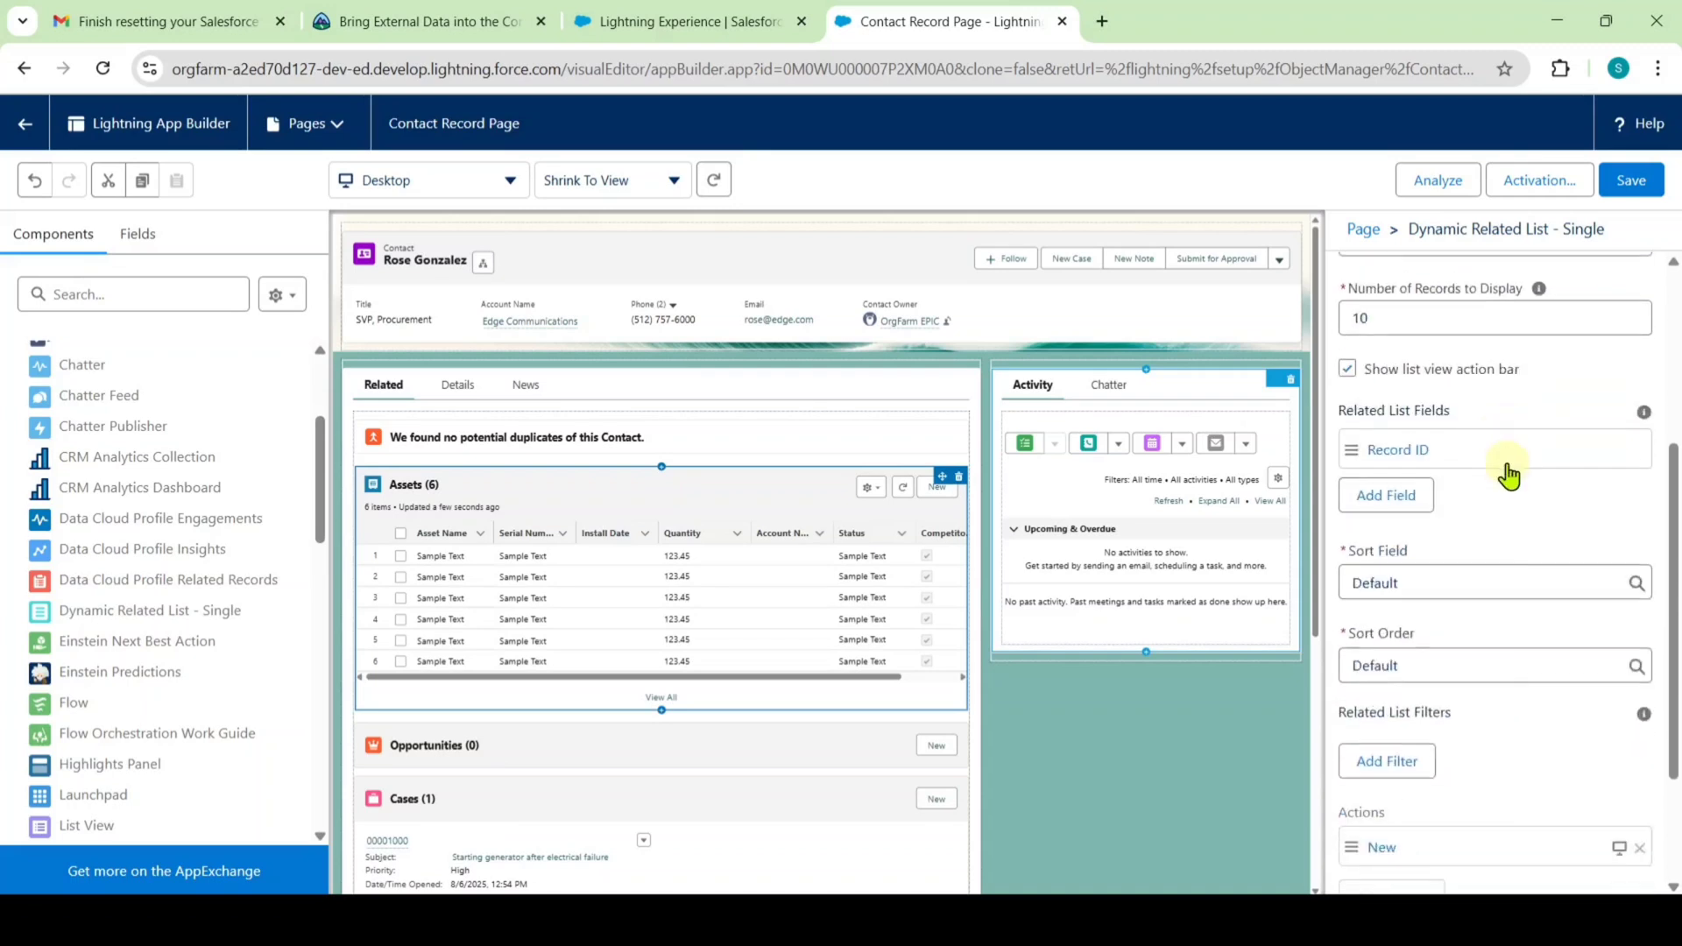
click(1392, 498)
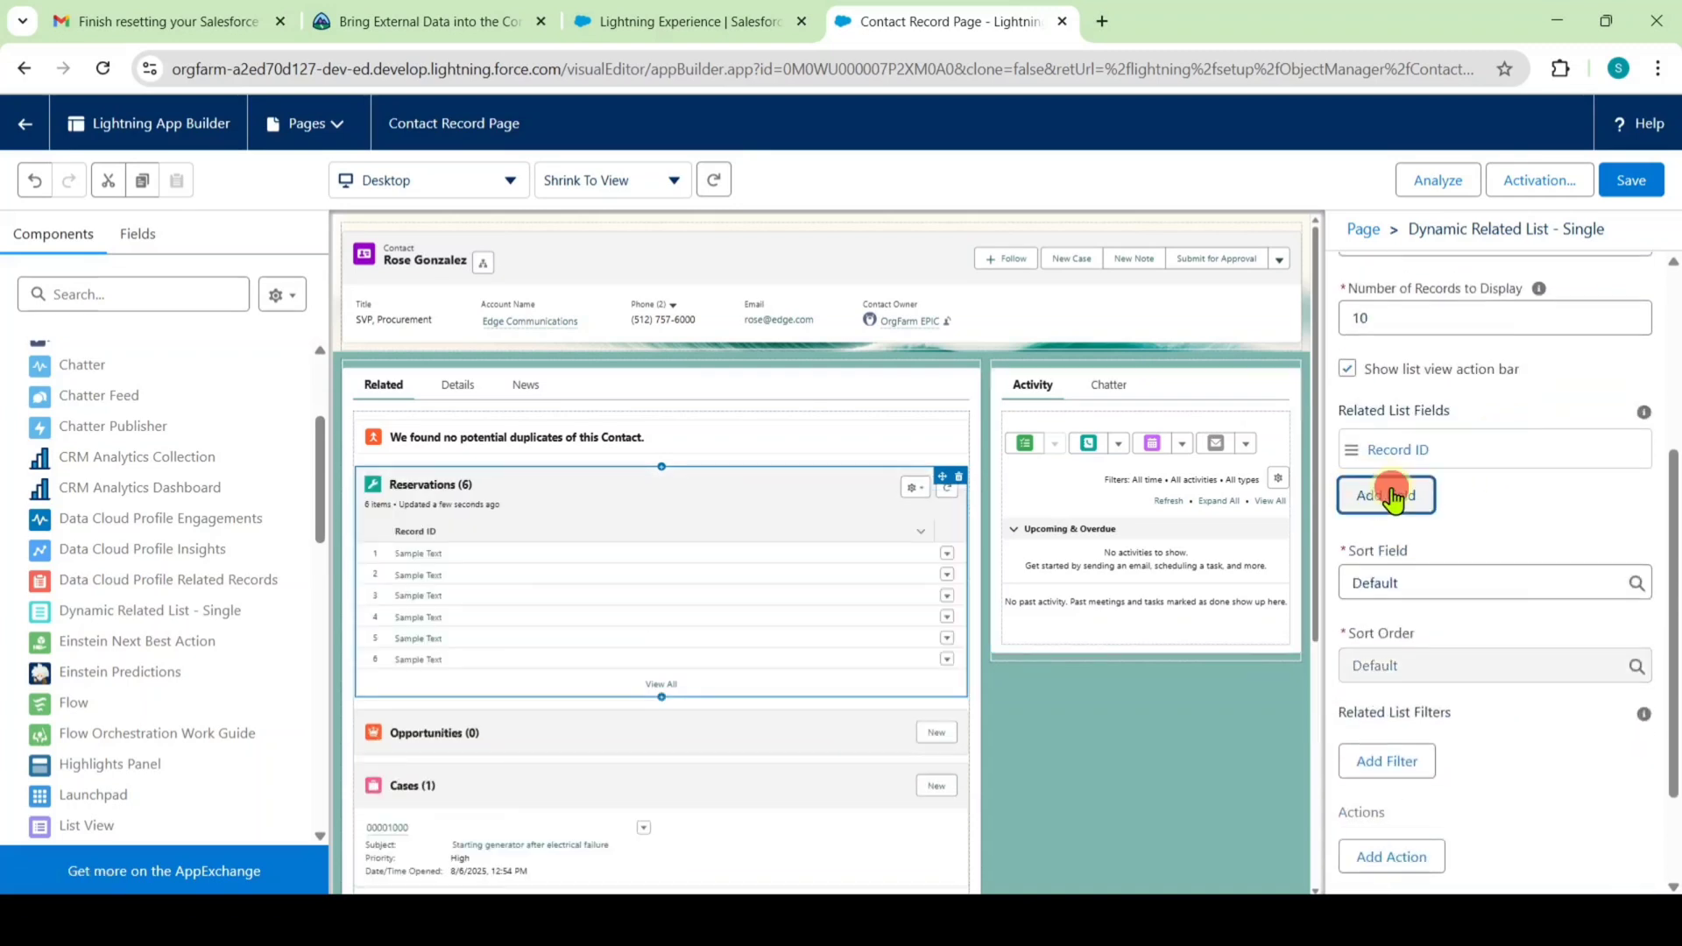
click(1049, 469)
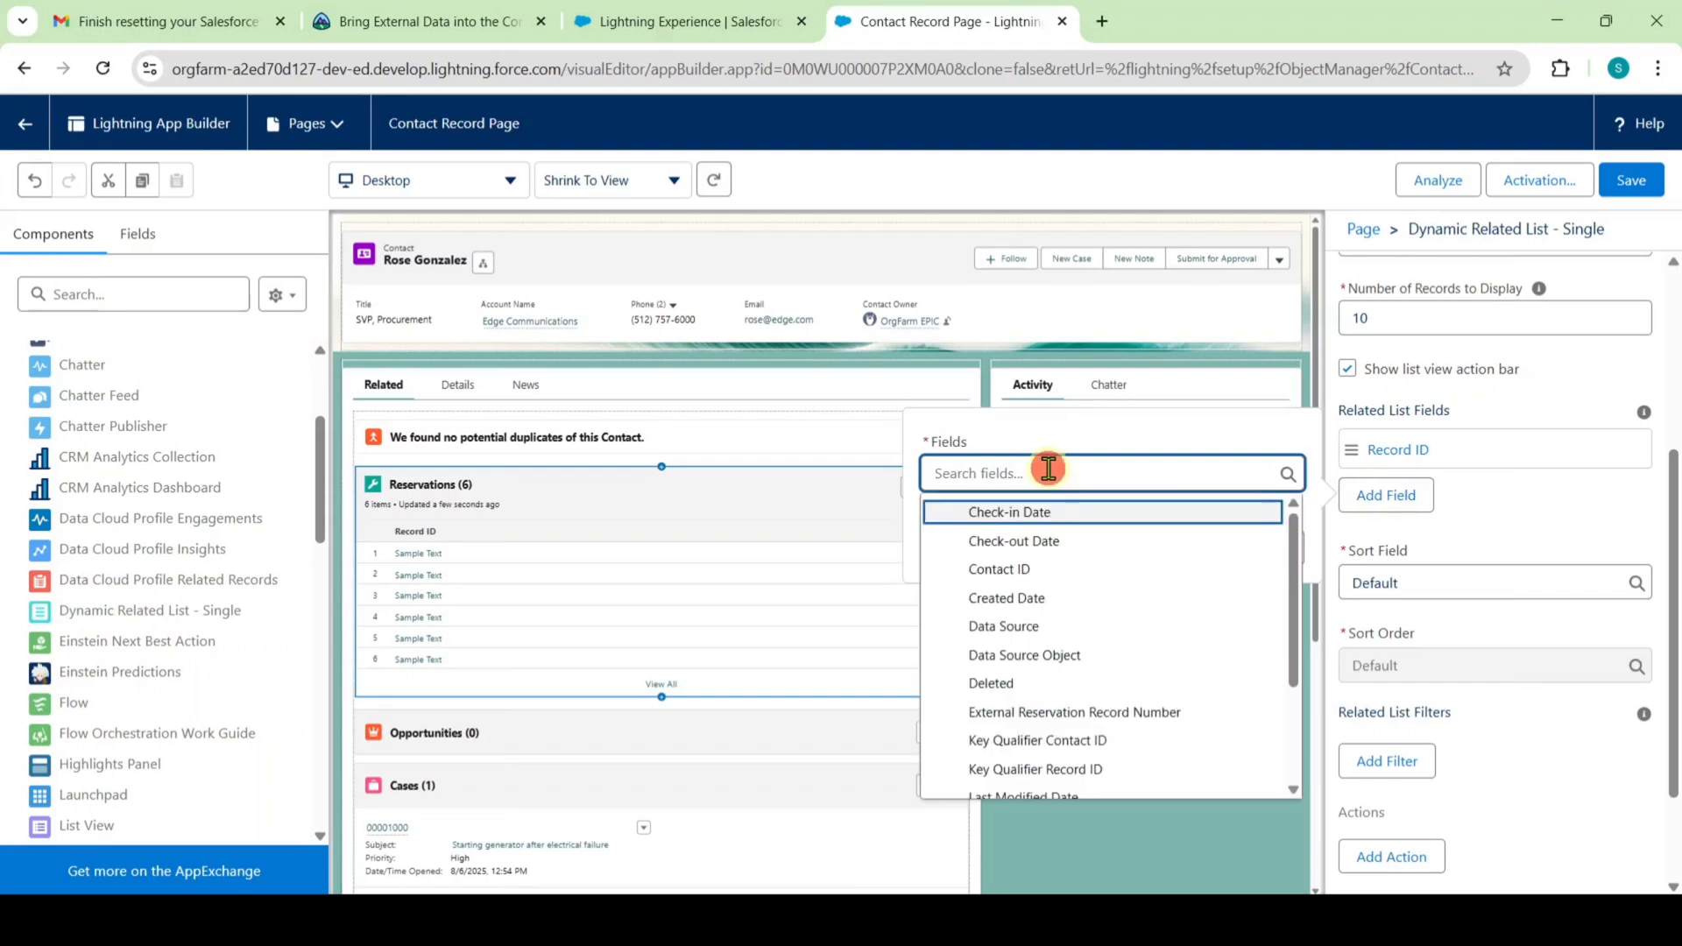
click(1051, 515)
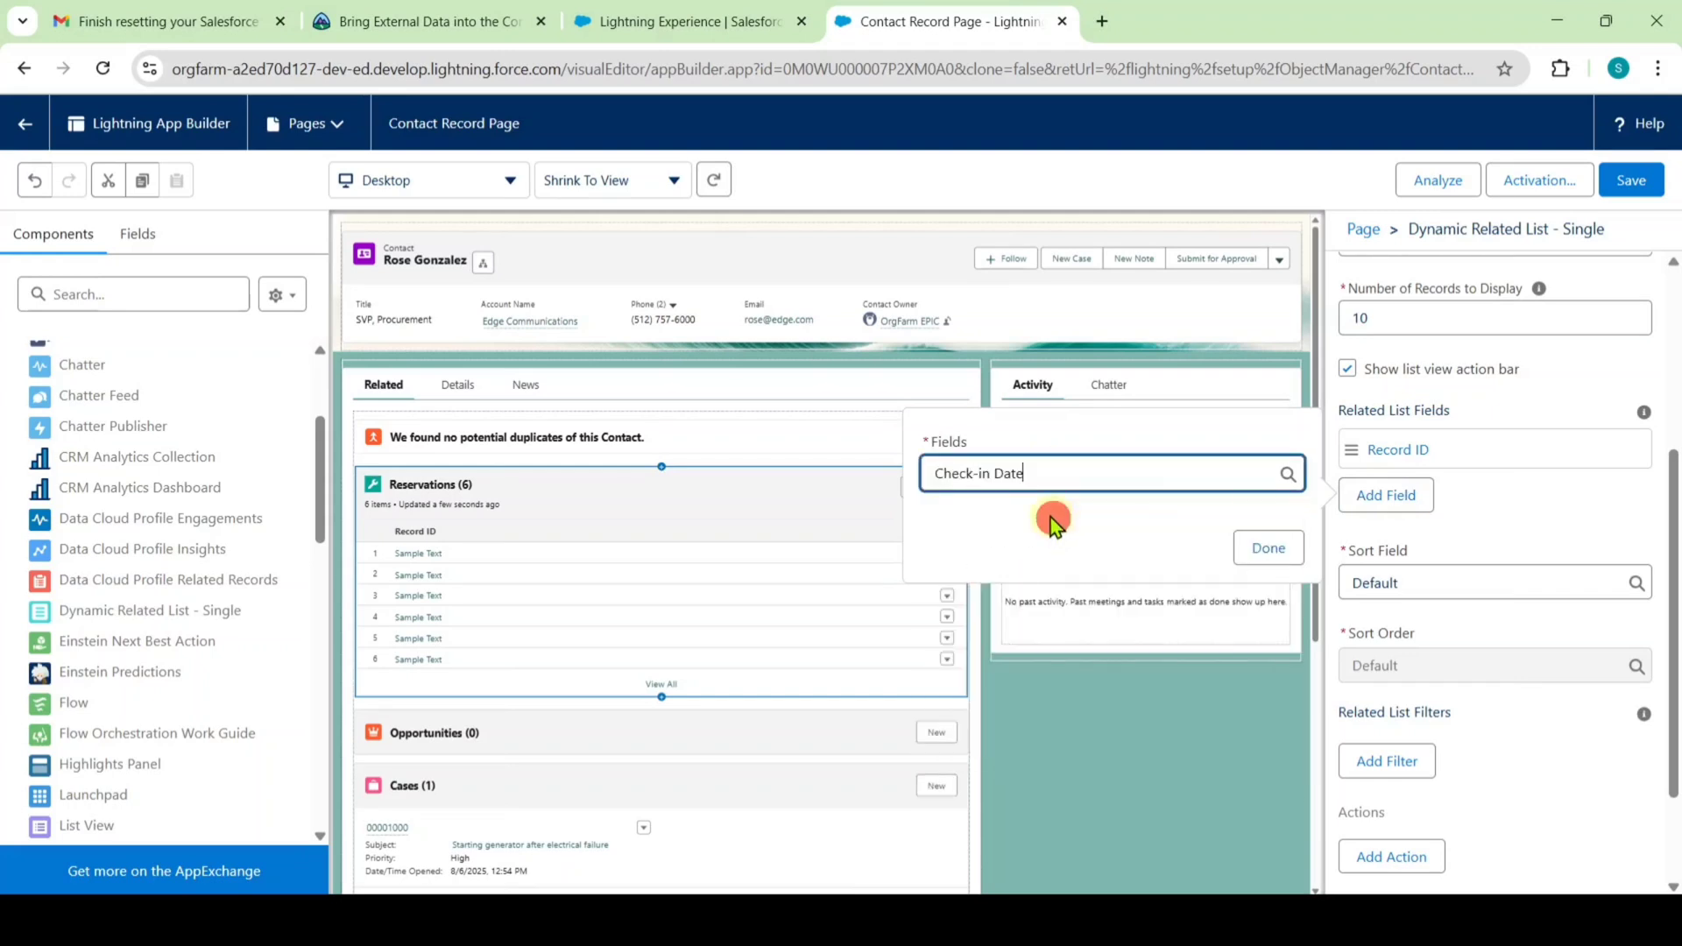
click(1258, 544)
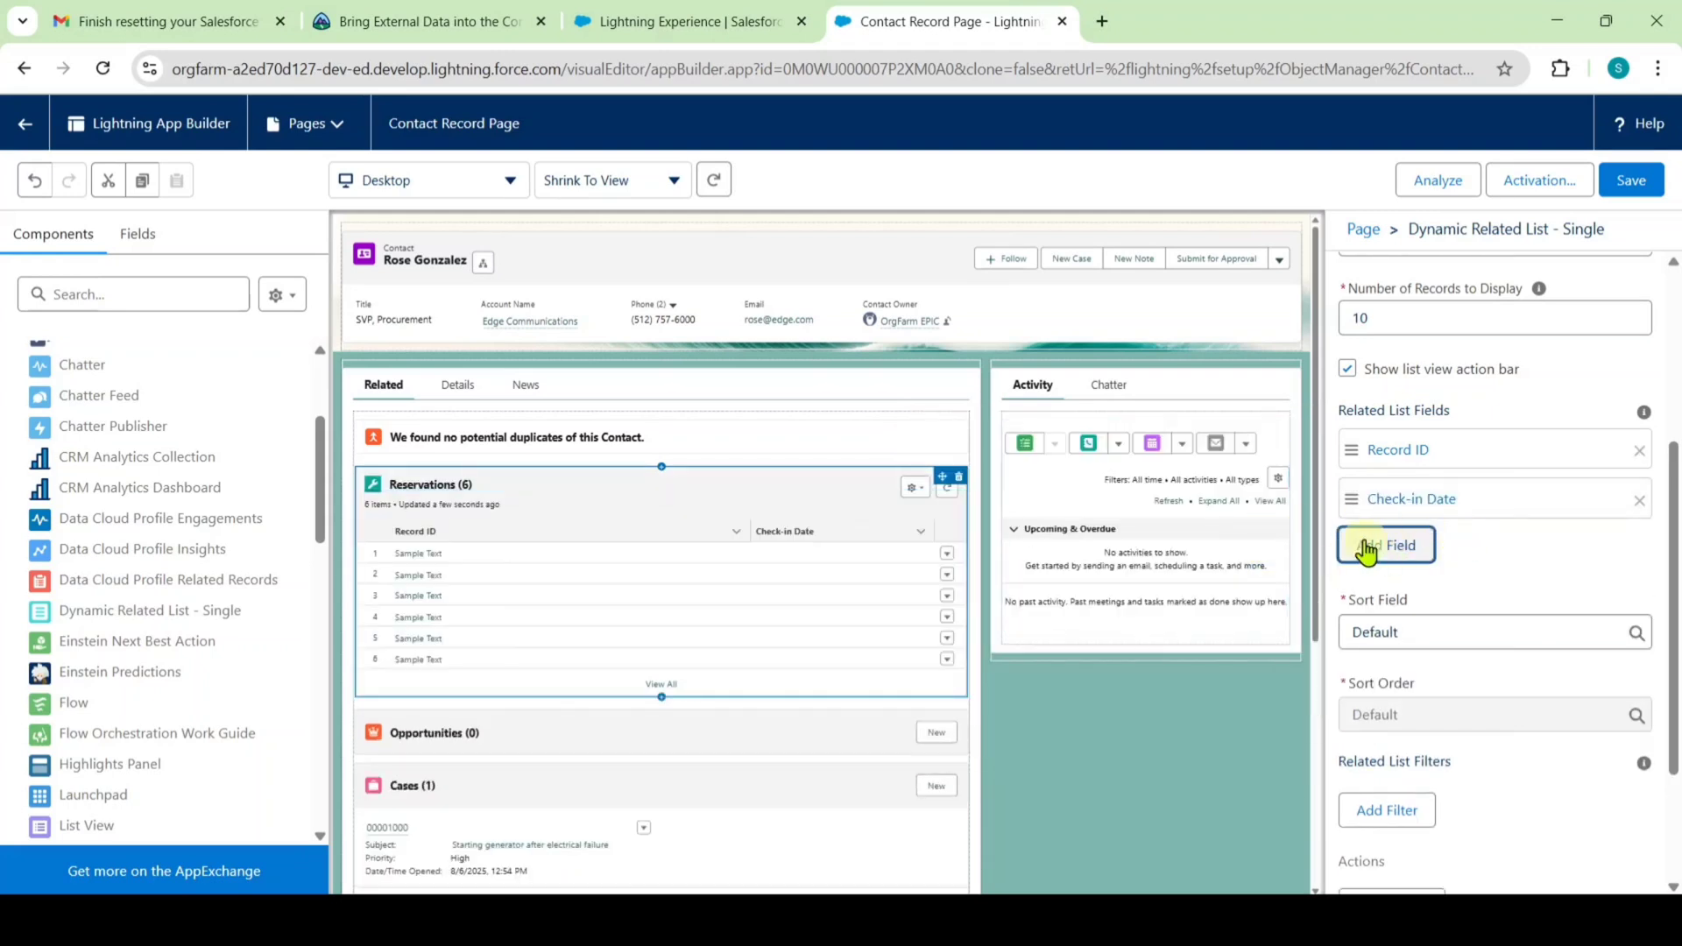
click(1373, 554)
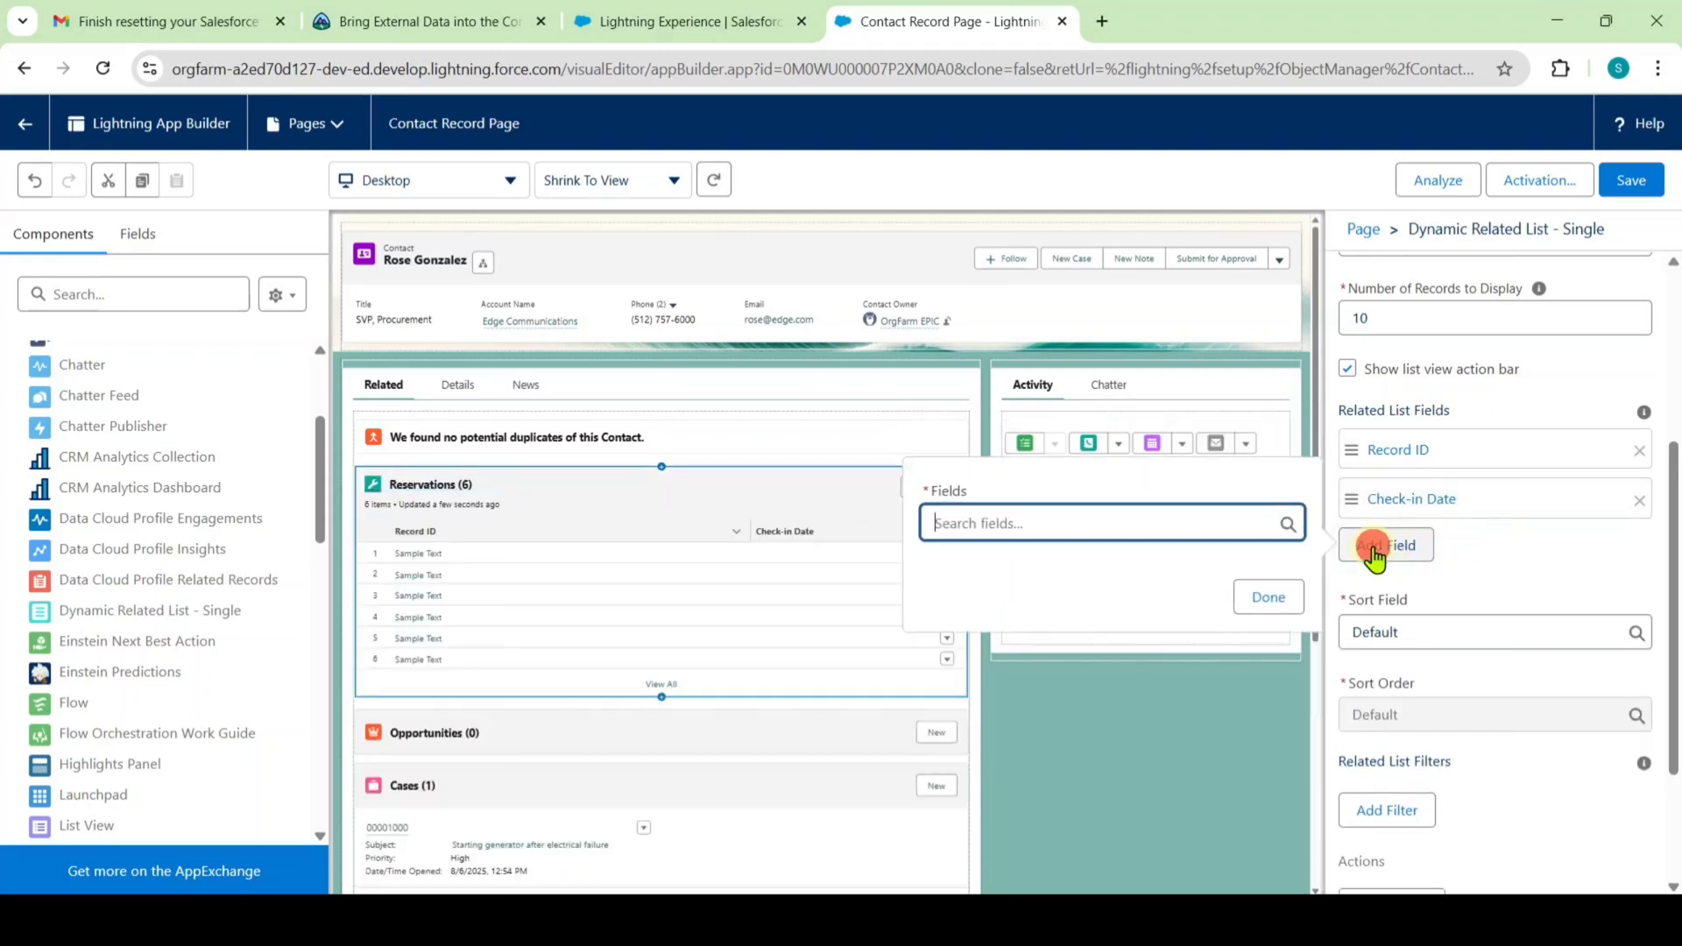
click(1043, 522)
click(1060, 559)
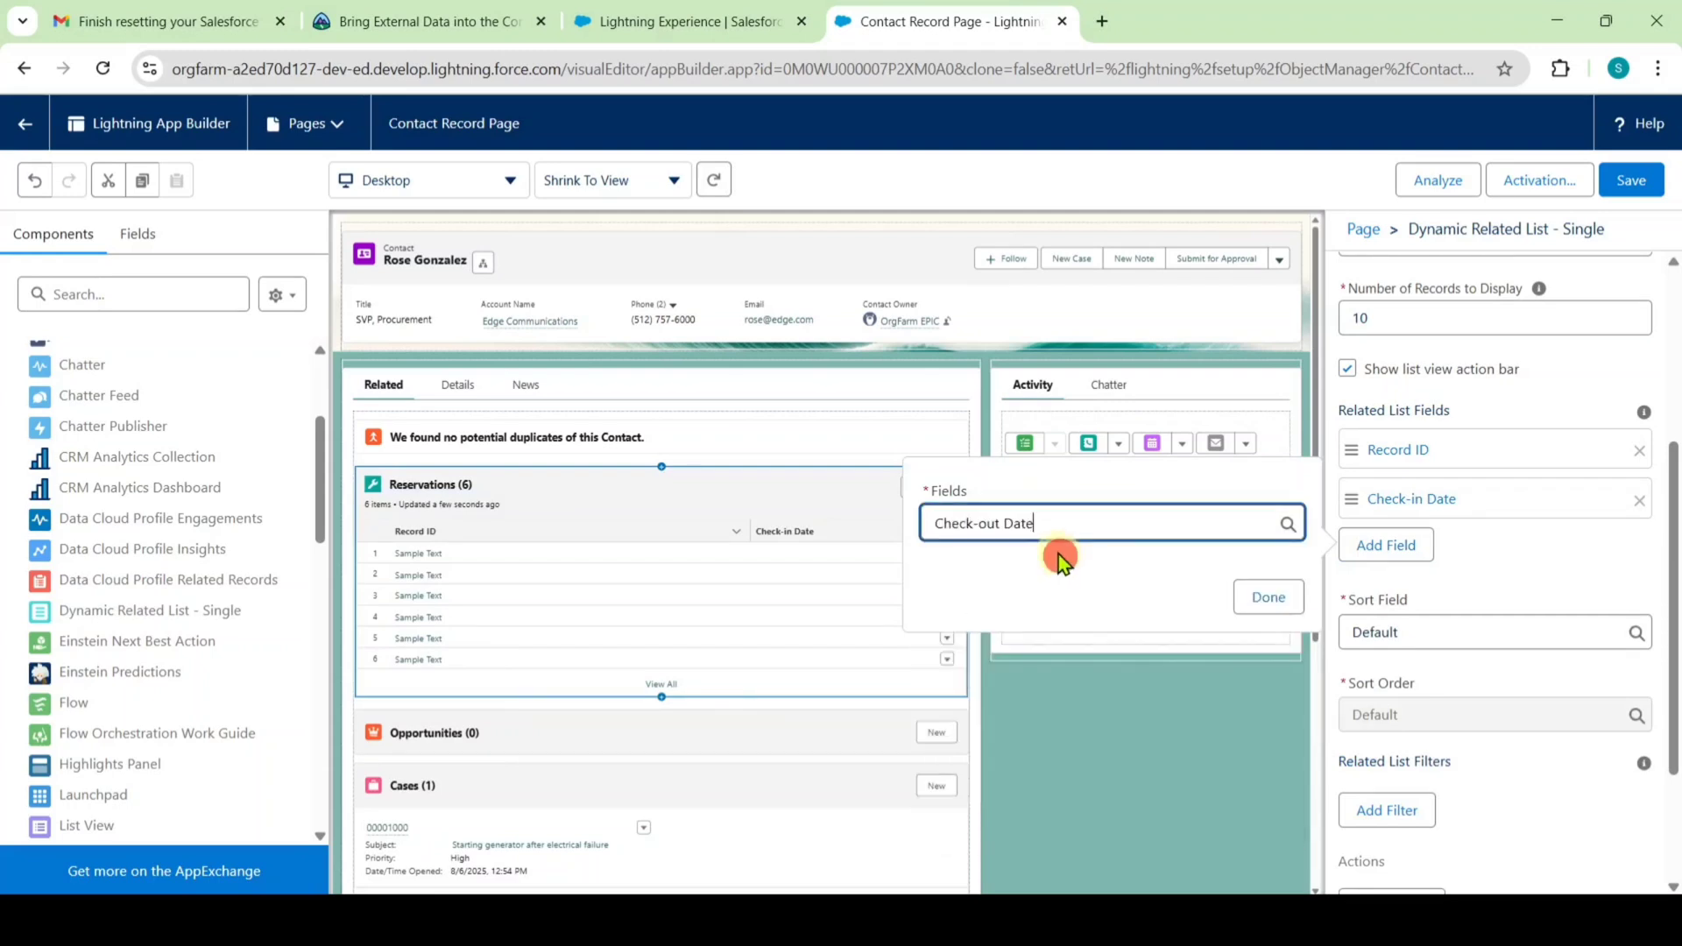
click(1267, 597)
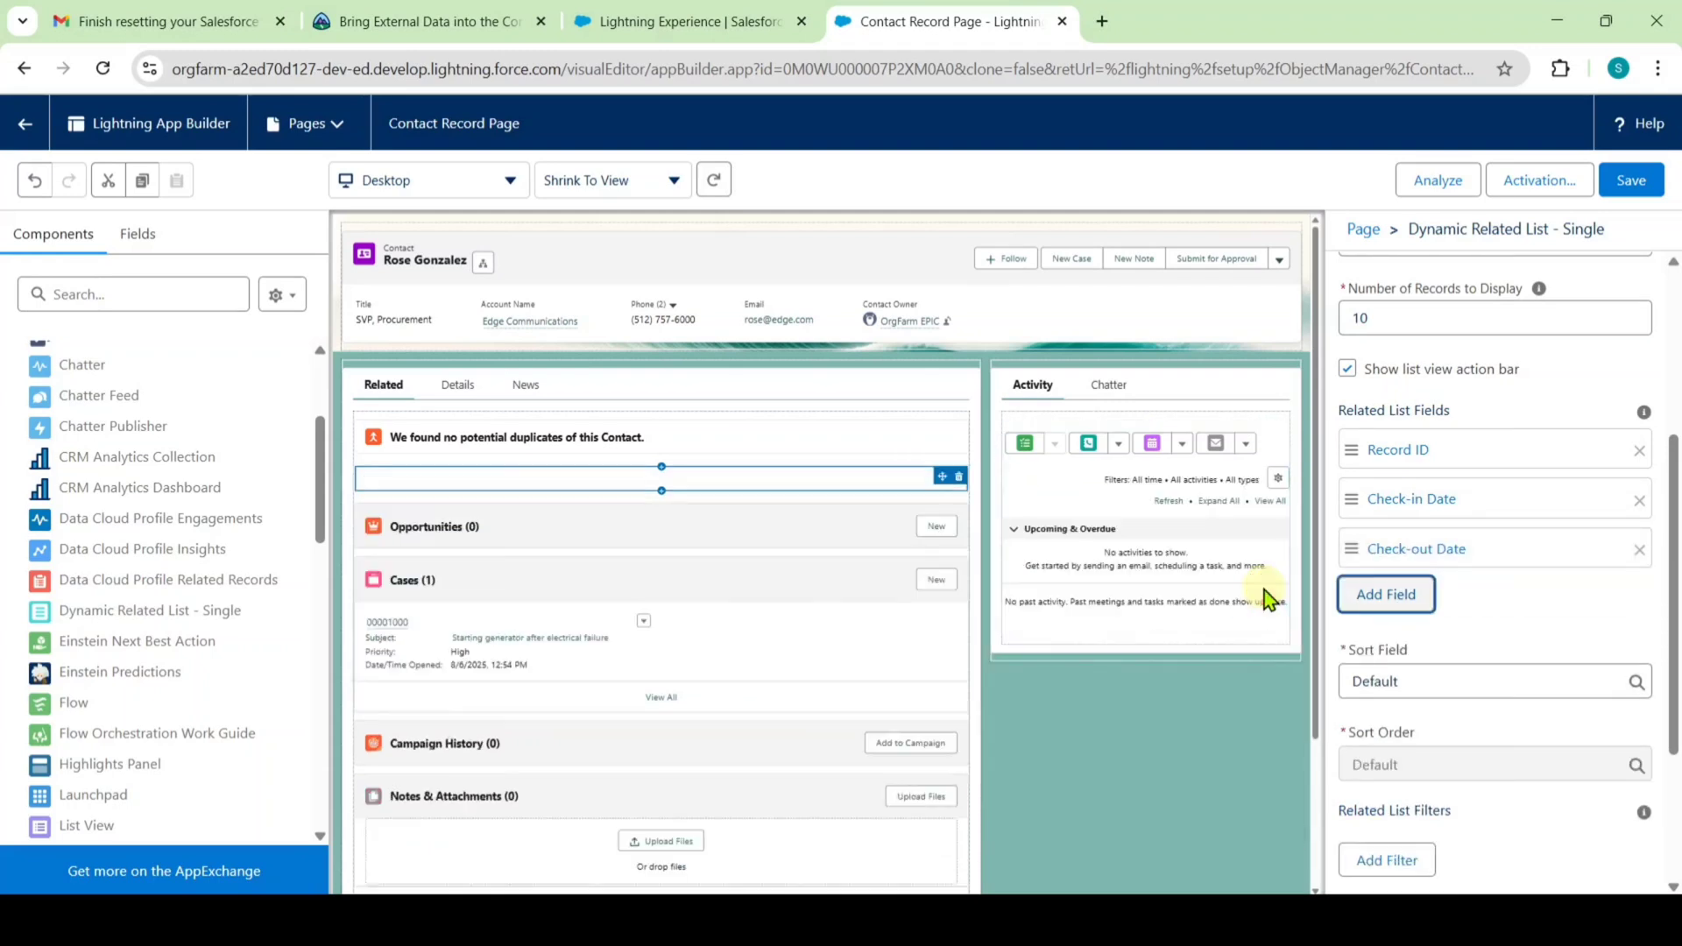
Step: Add the Room Type field to the Reservations related list by searching for "room"
click(1416, 594)
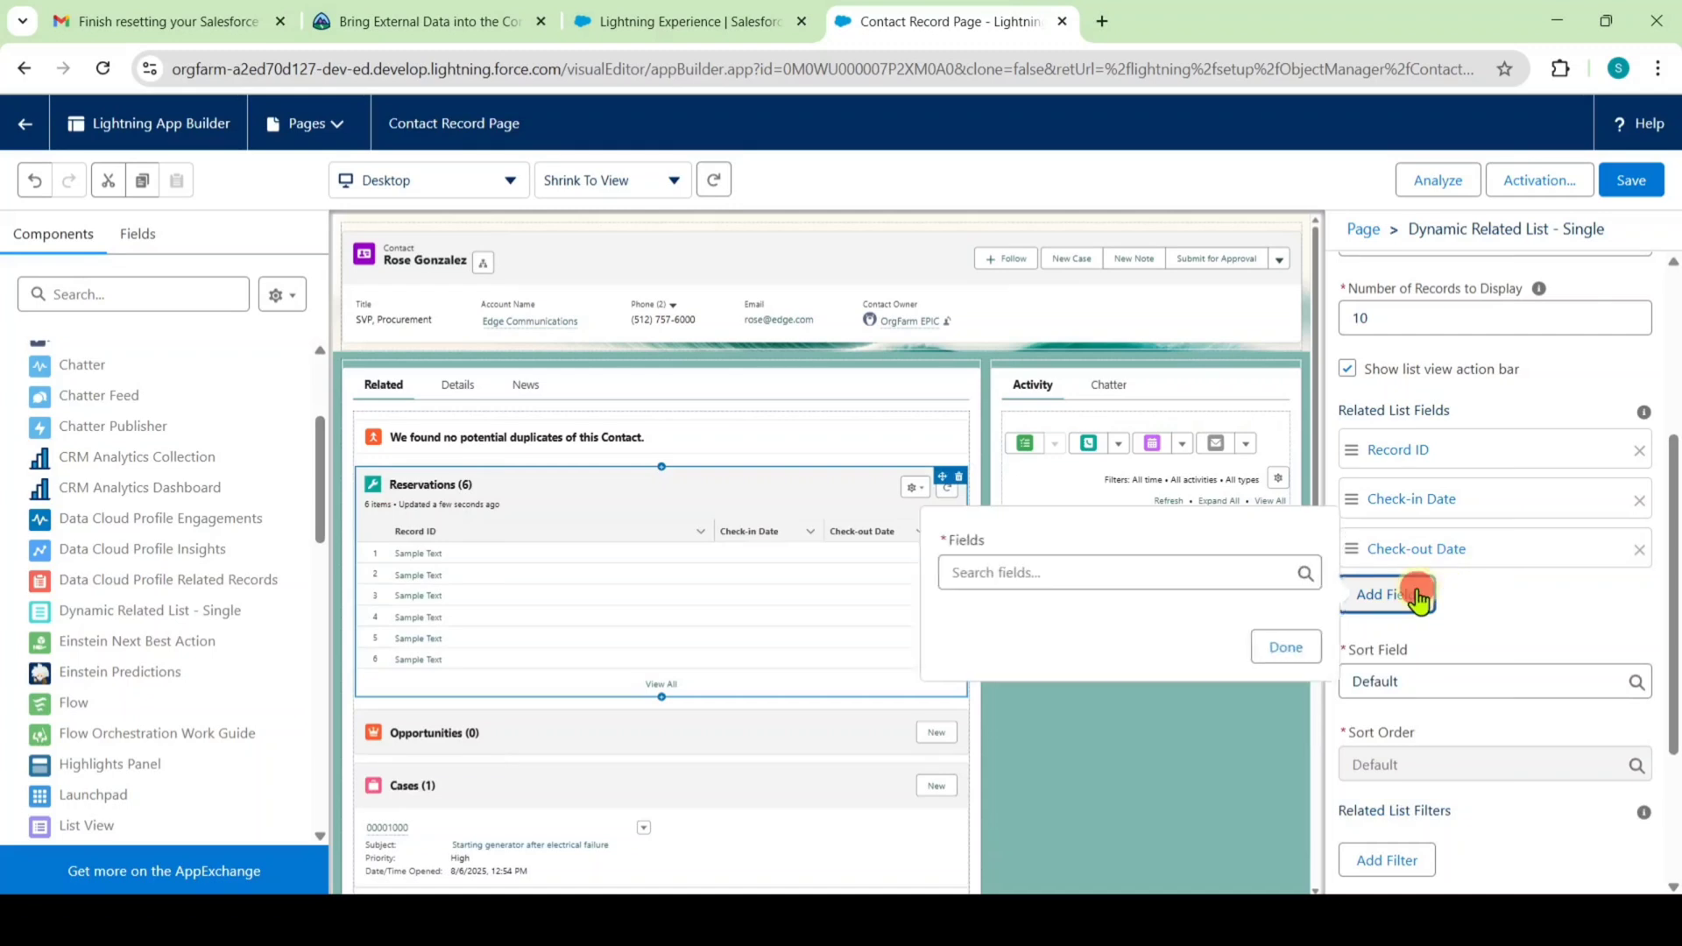
click(1043, 572)
text(r)
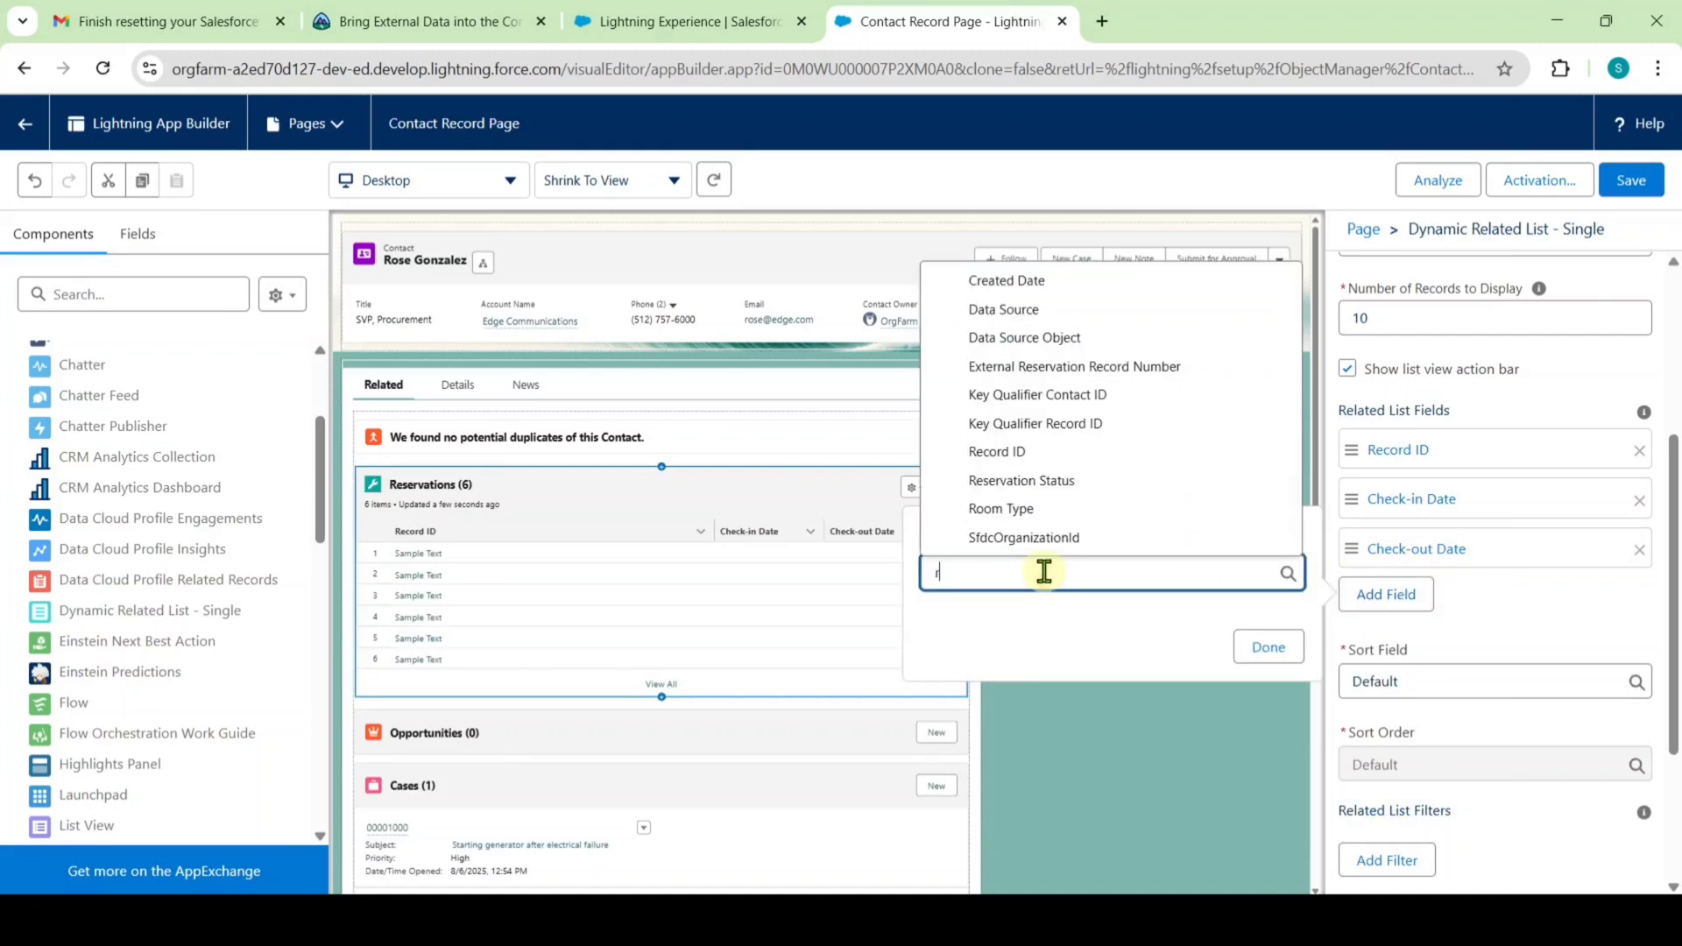
text(oom)
click(1037, 537)
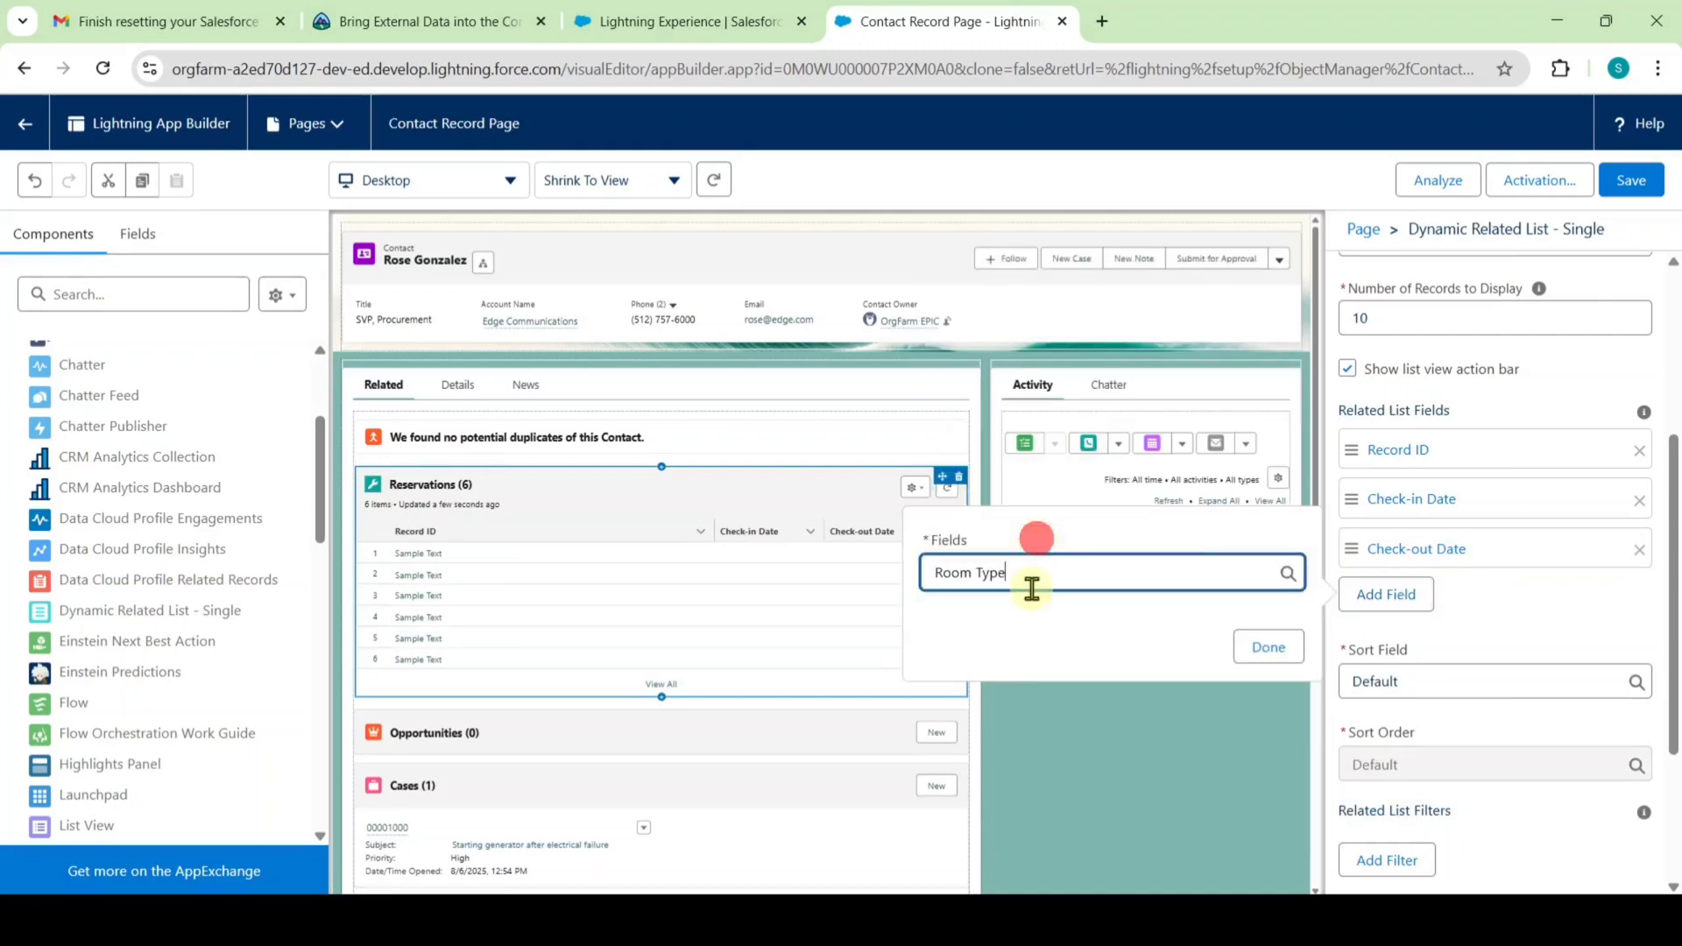
click(1266, 650)
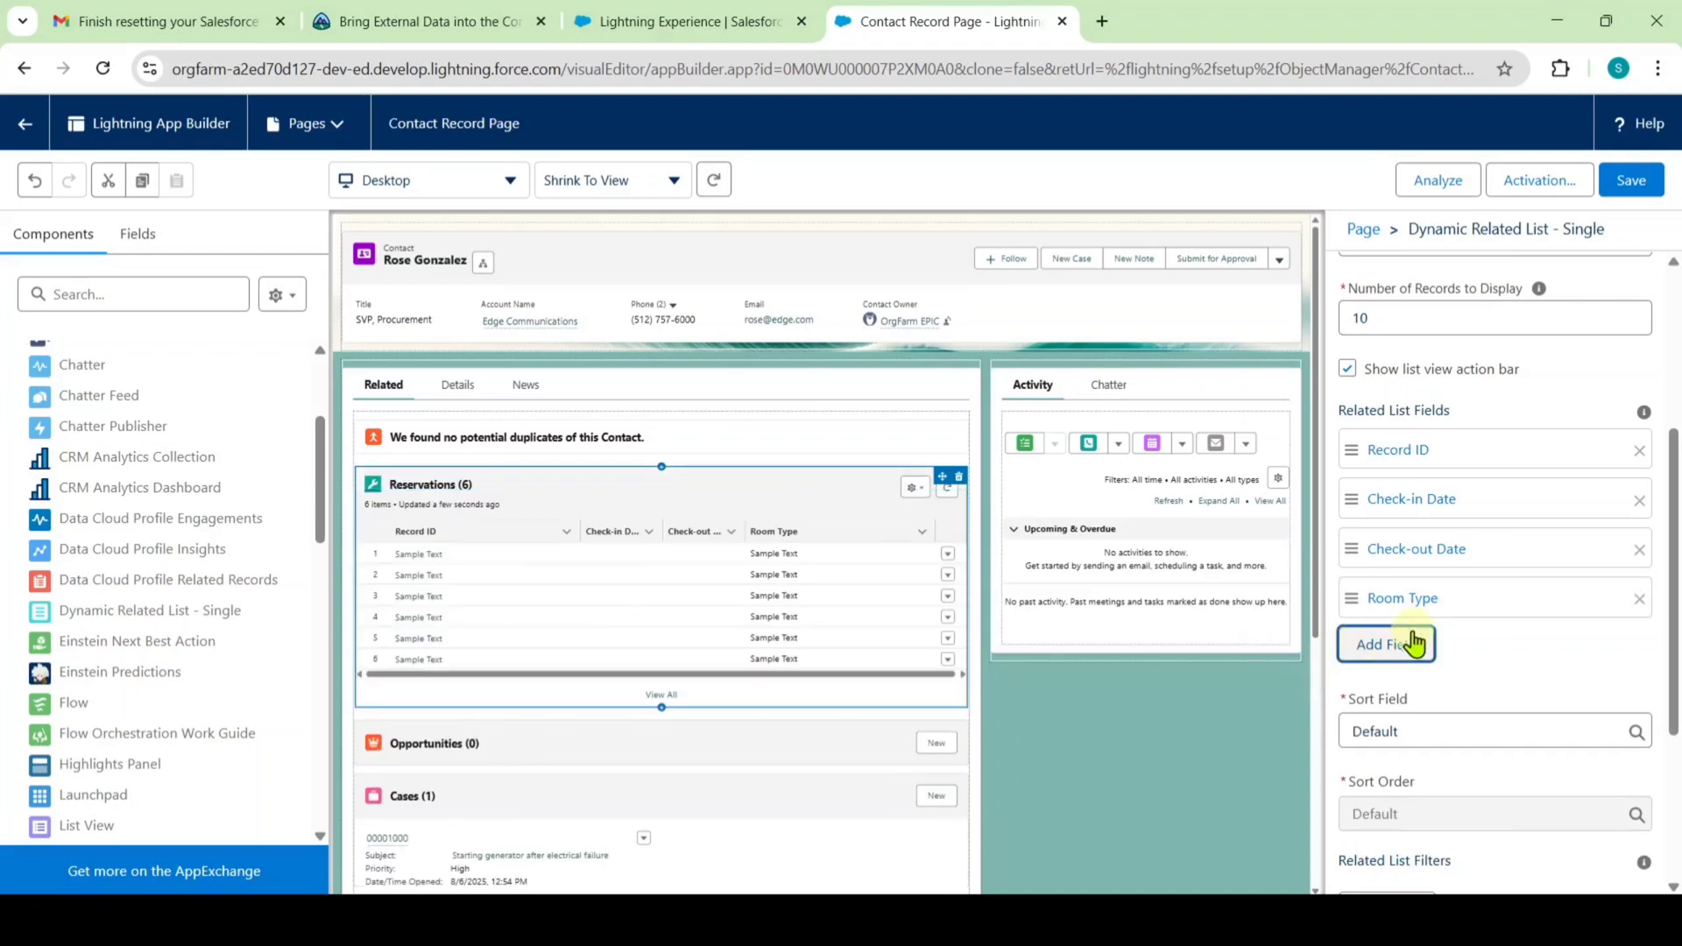
Step: Add the Reservation Status field to the Reservations related list and remove its Record ID field
click(1411, 644)
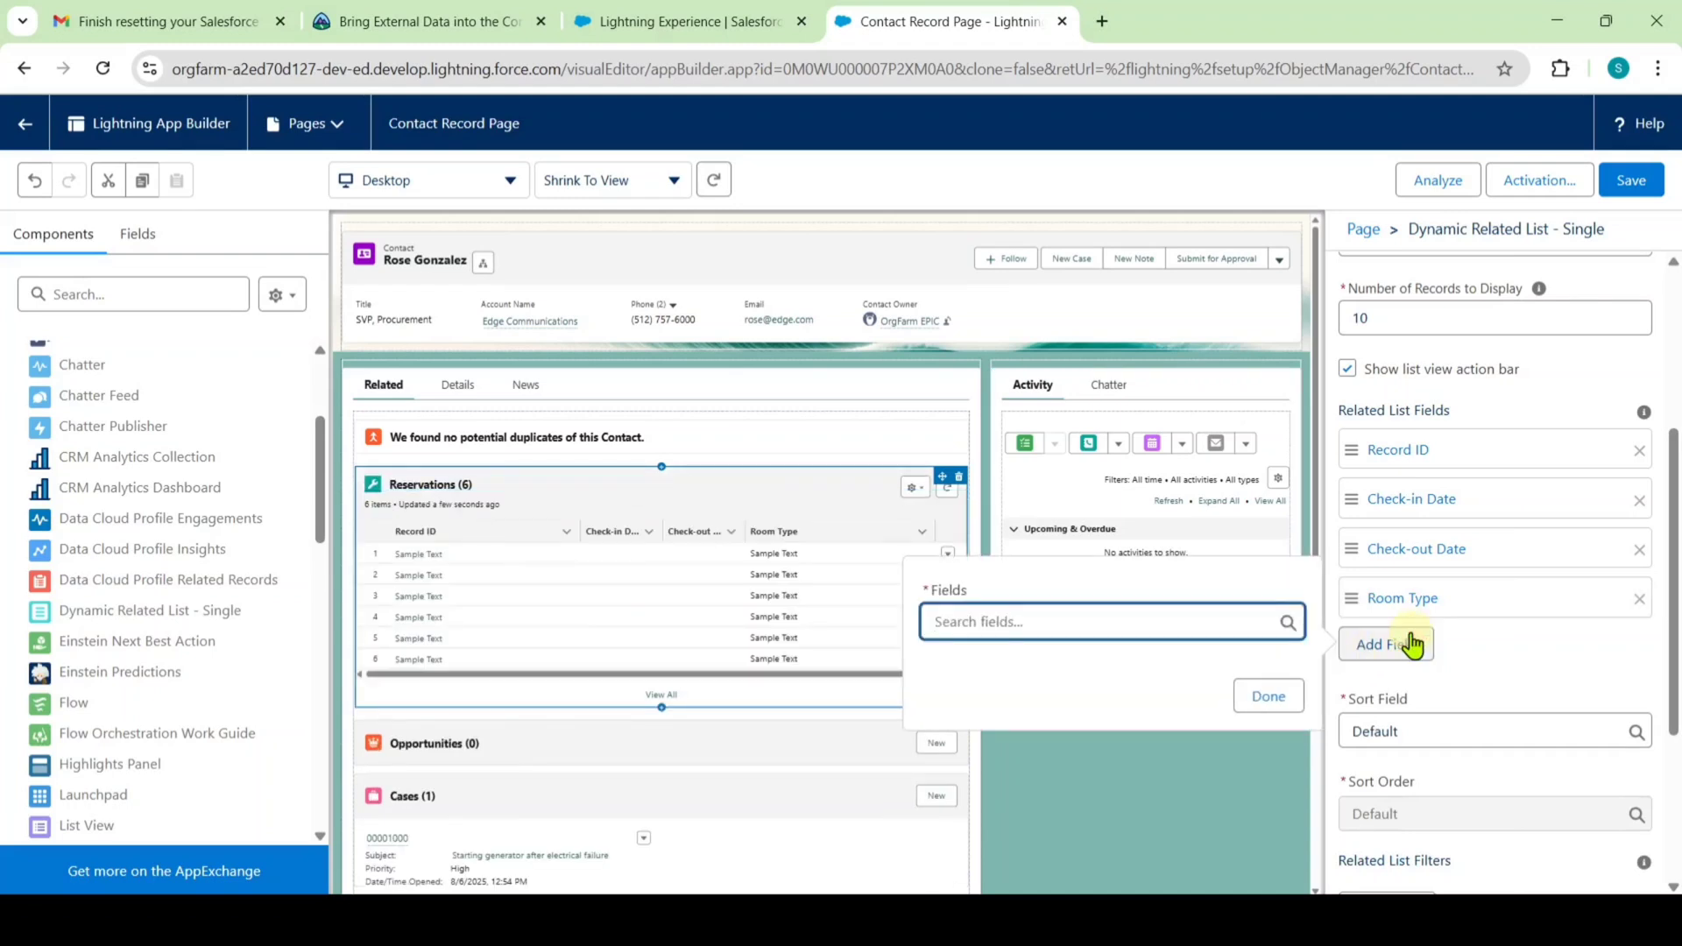
click(1085, 623)
text(rese)
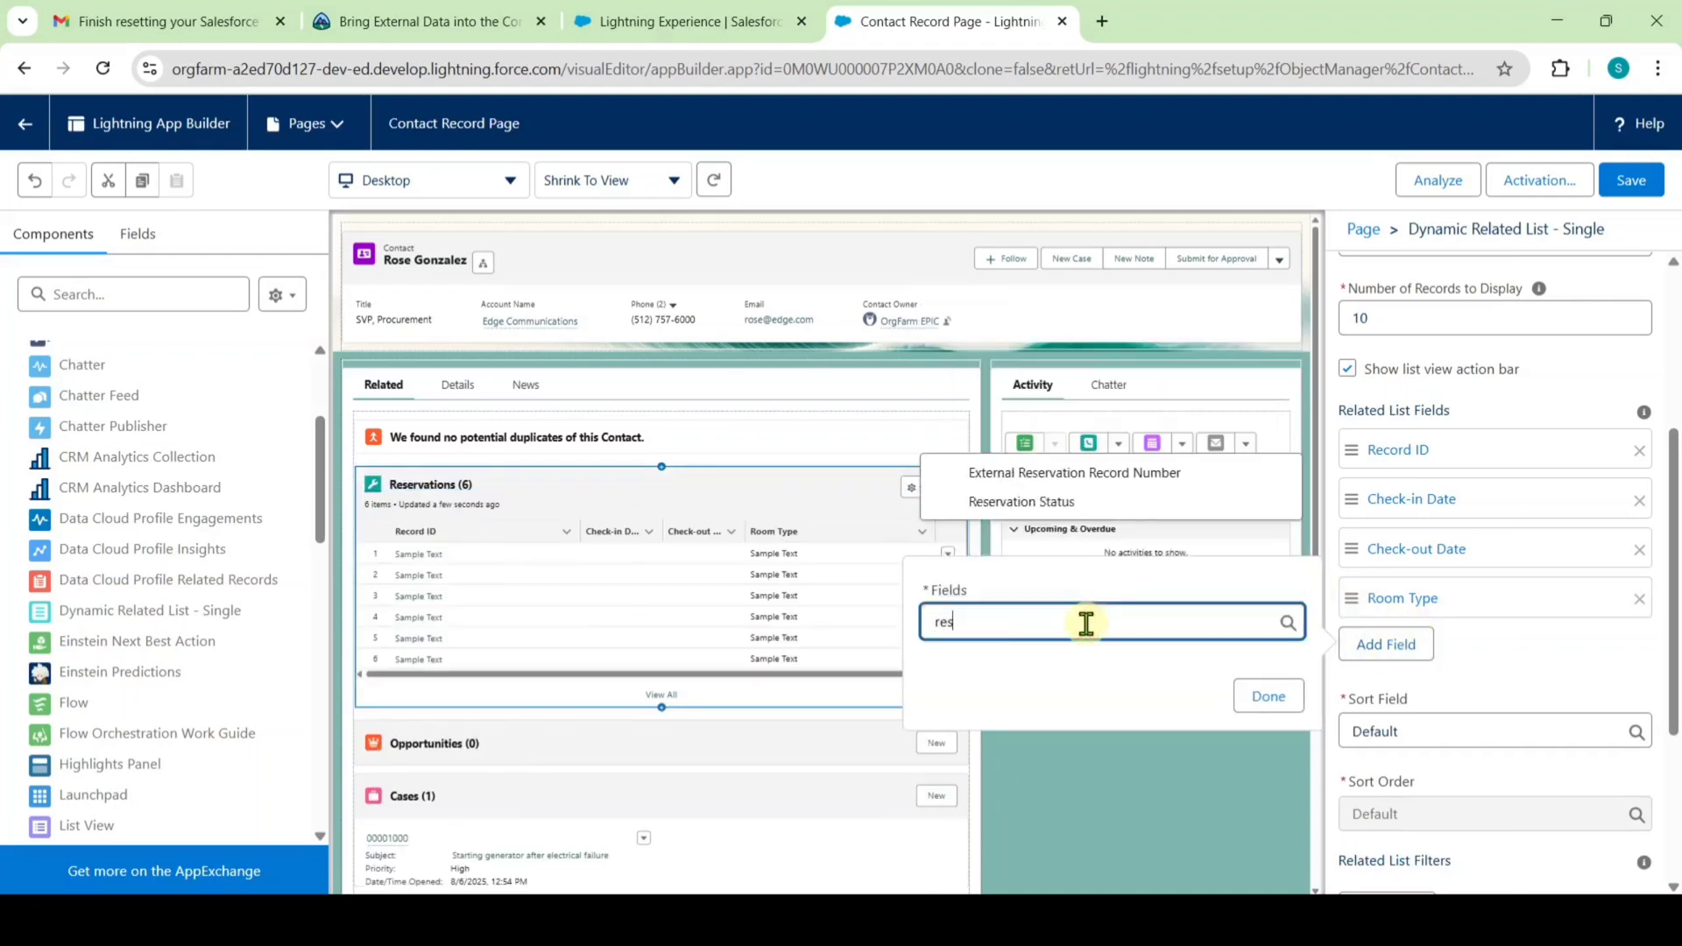
click(1062, 589)
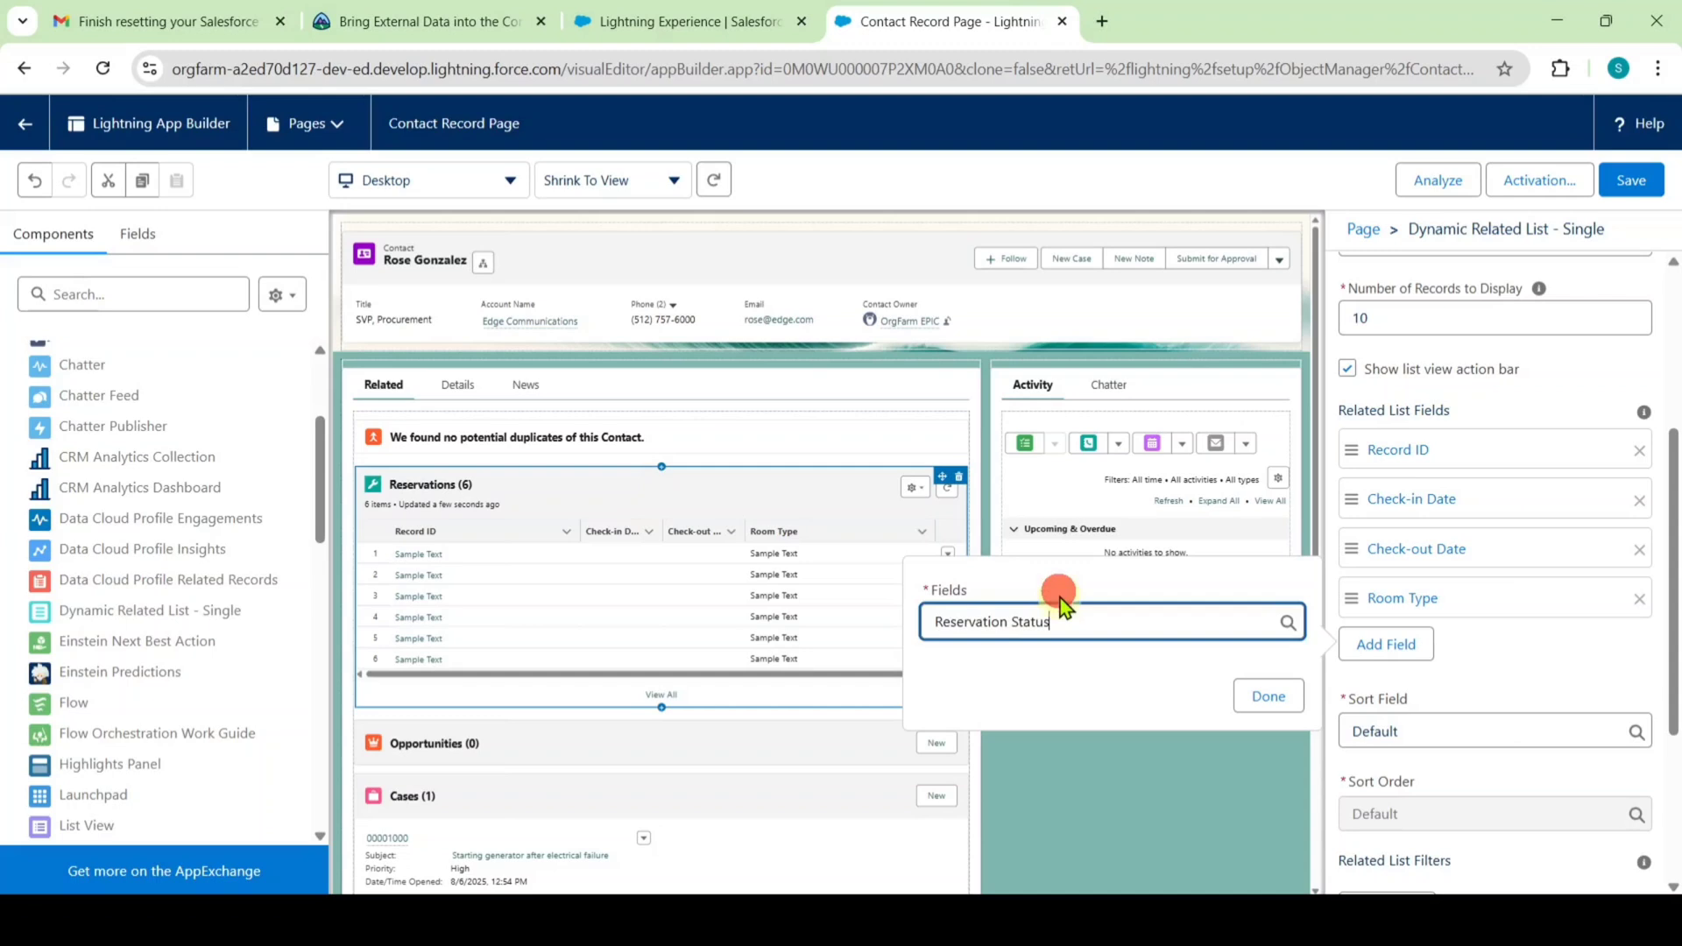
click(1259, 700)
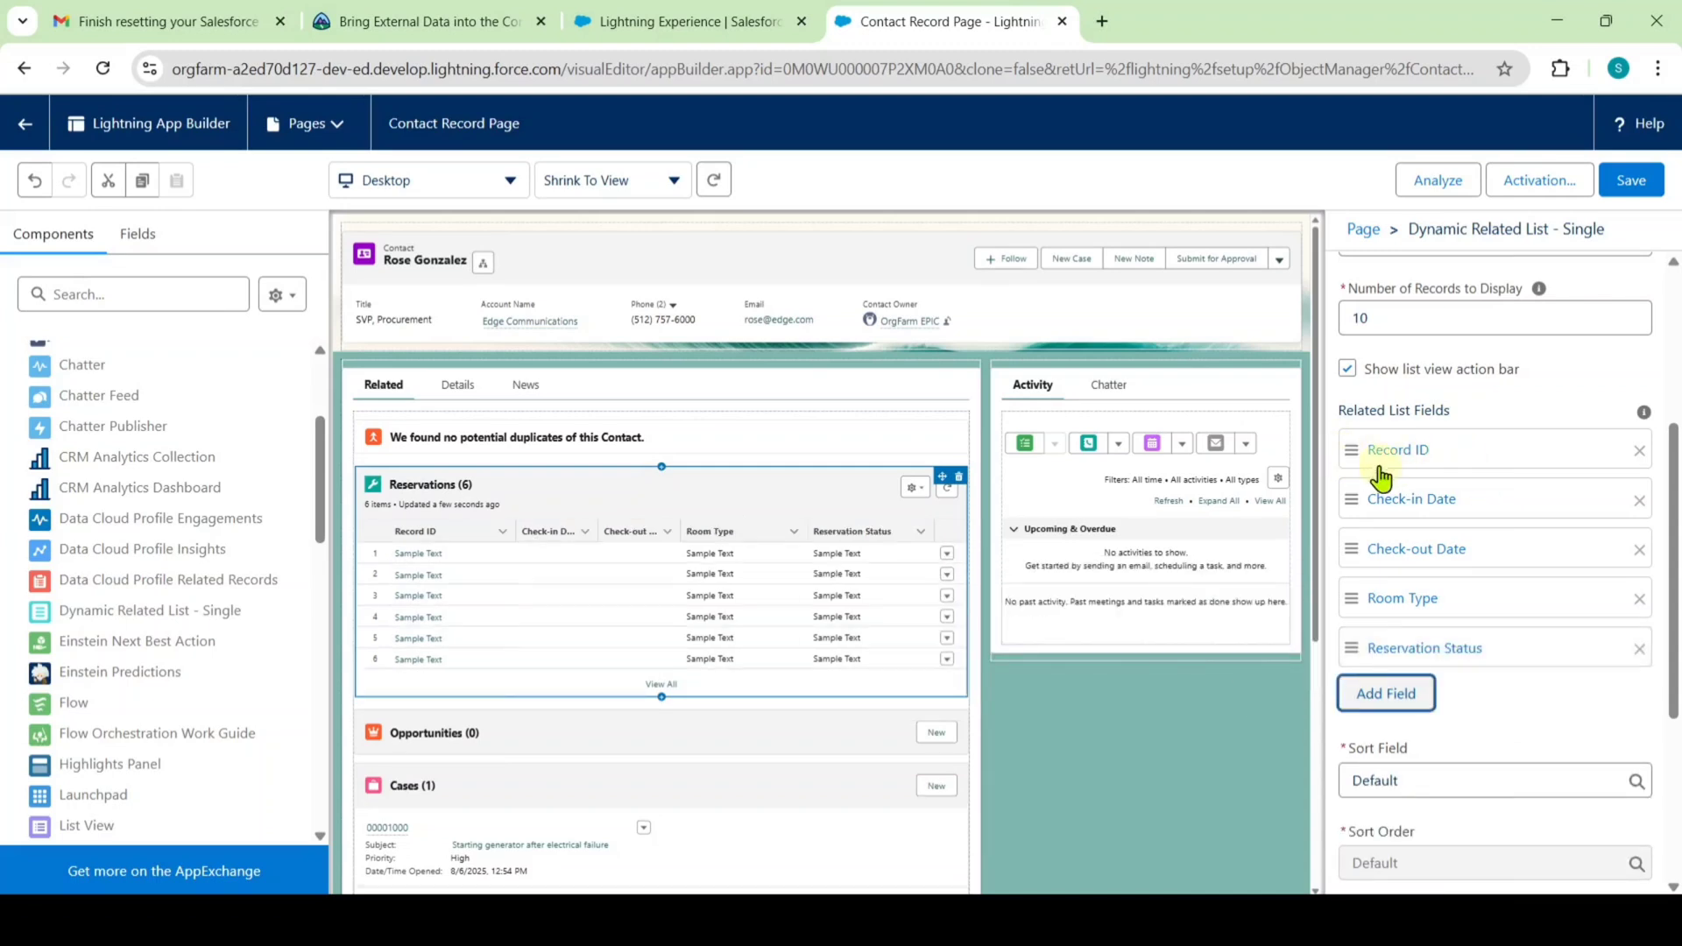
click(1639, 451)
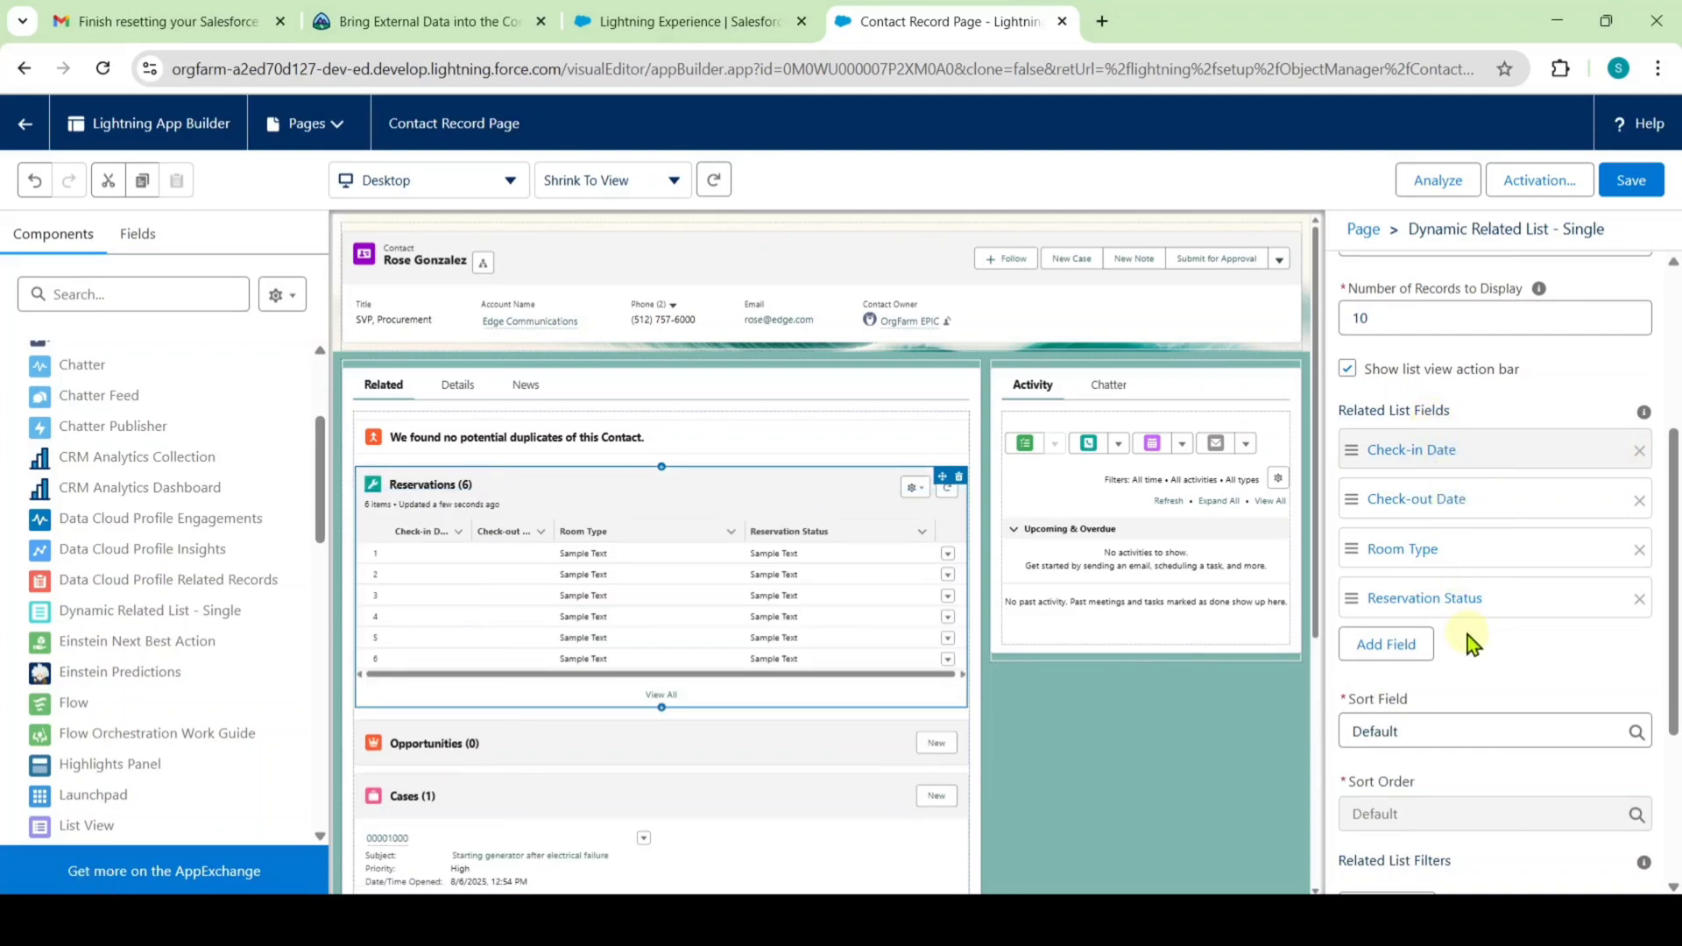
Step: Add a related list filter for Check-in Date not equal to a blank value, and save the Contact Record Page
scroll(1471, 632, down, 3)
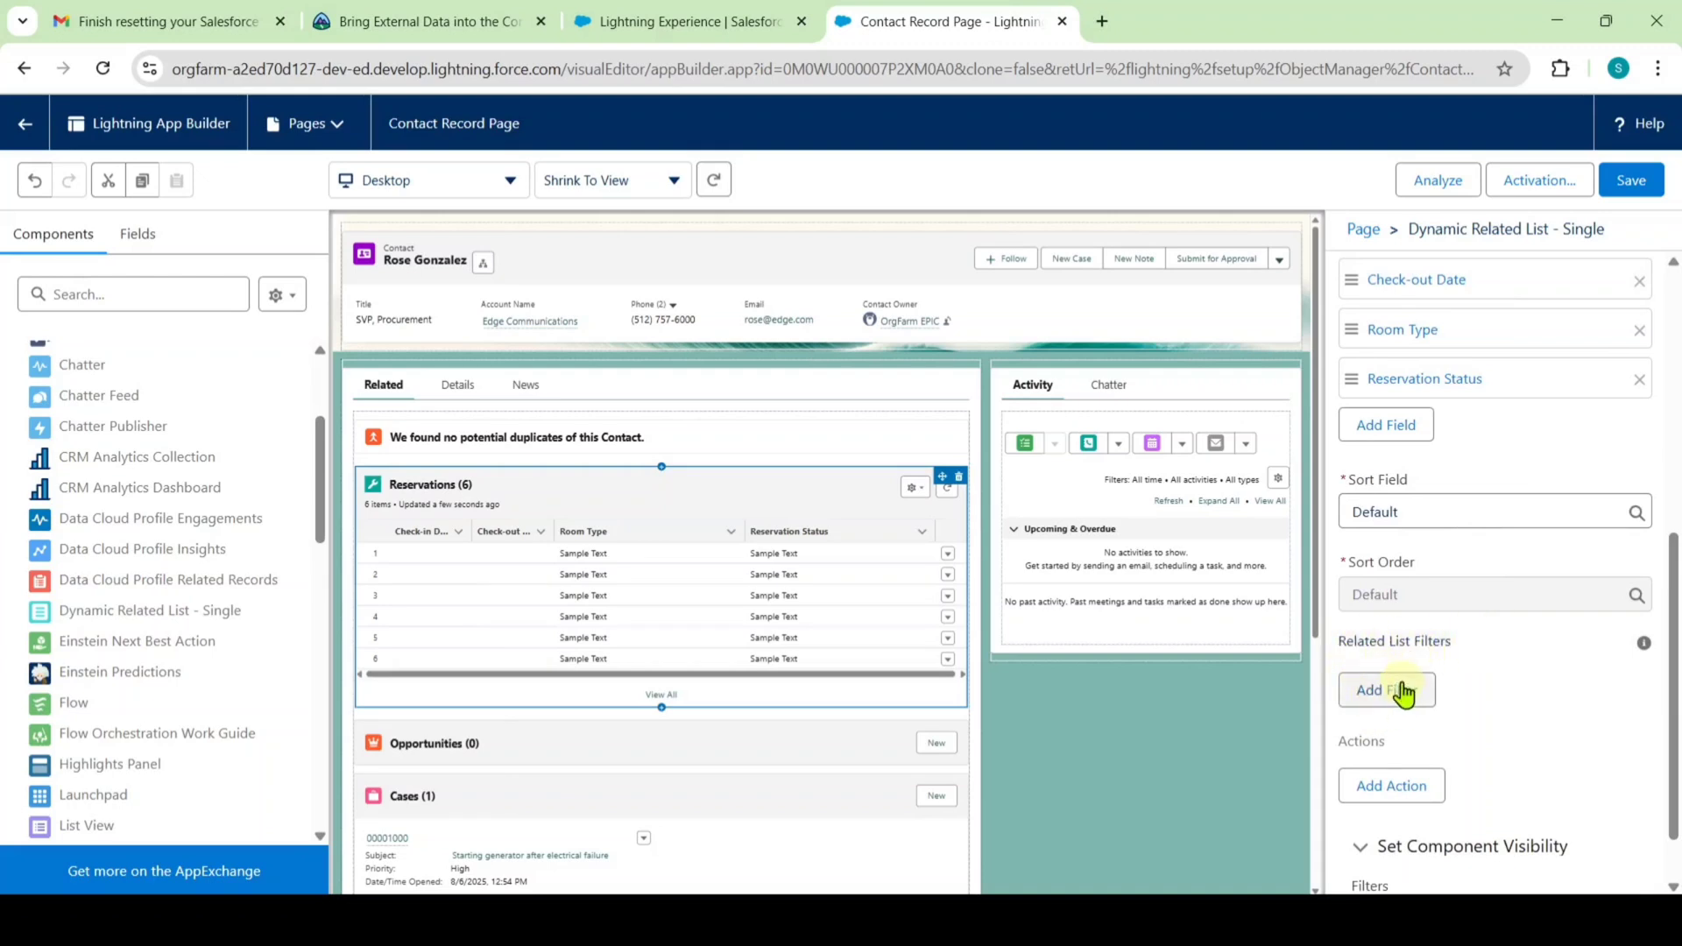
click(1401, 692)
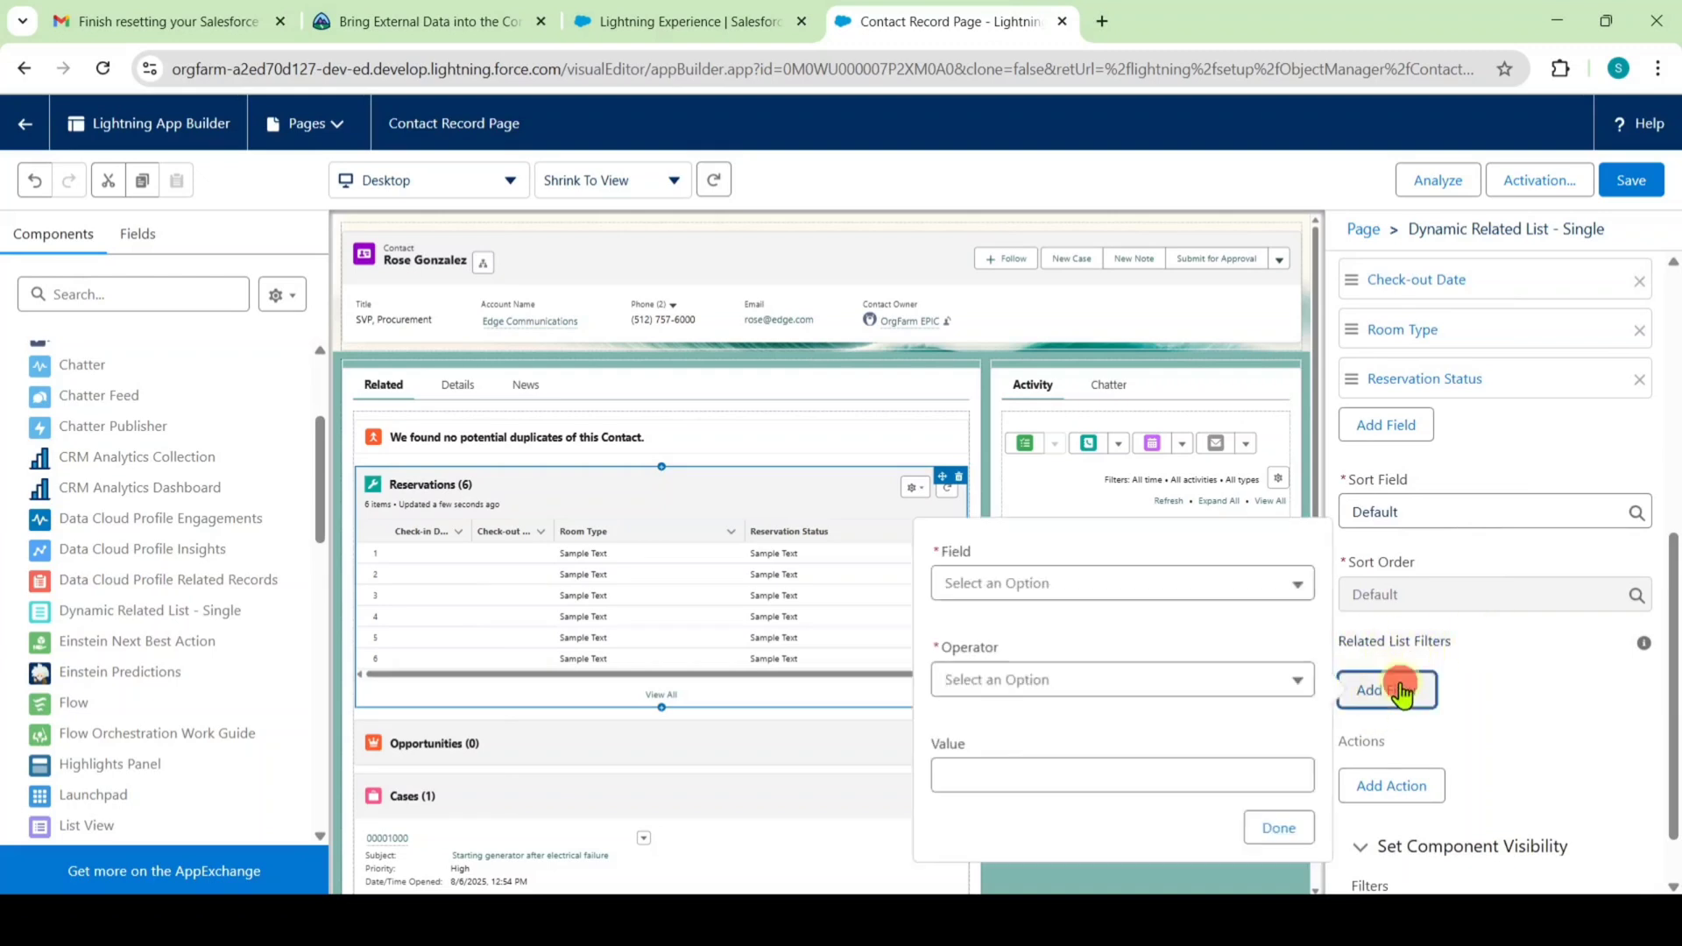
click(1034, 585)
key(Down)
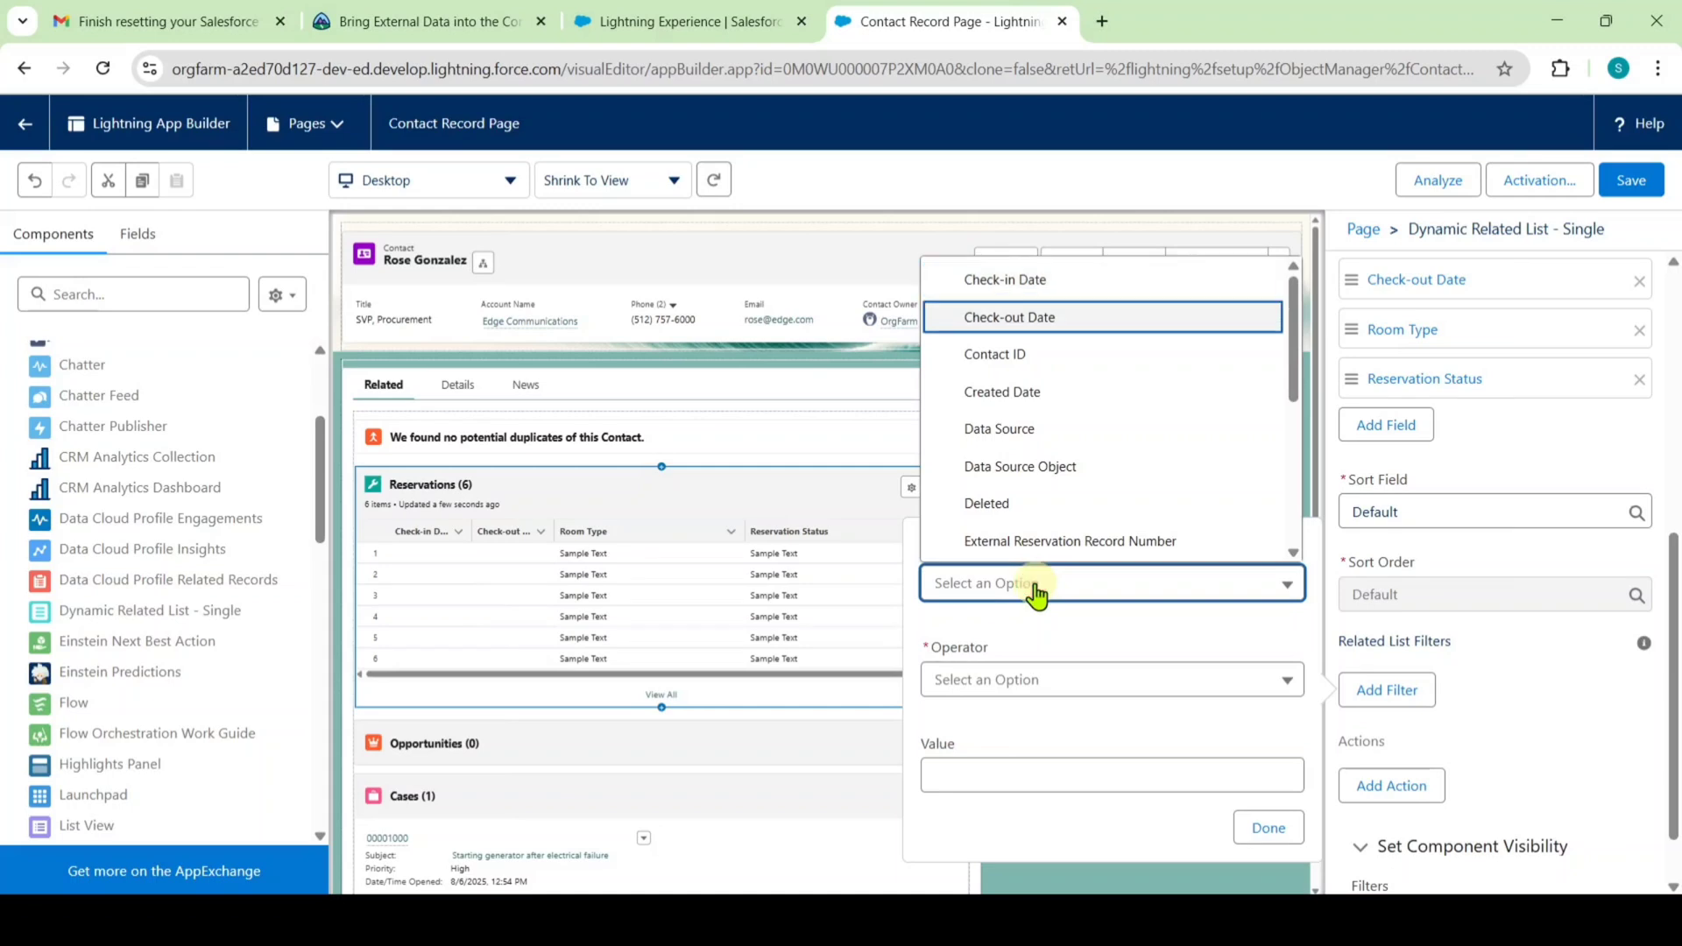
key(Up)
key(Down)
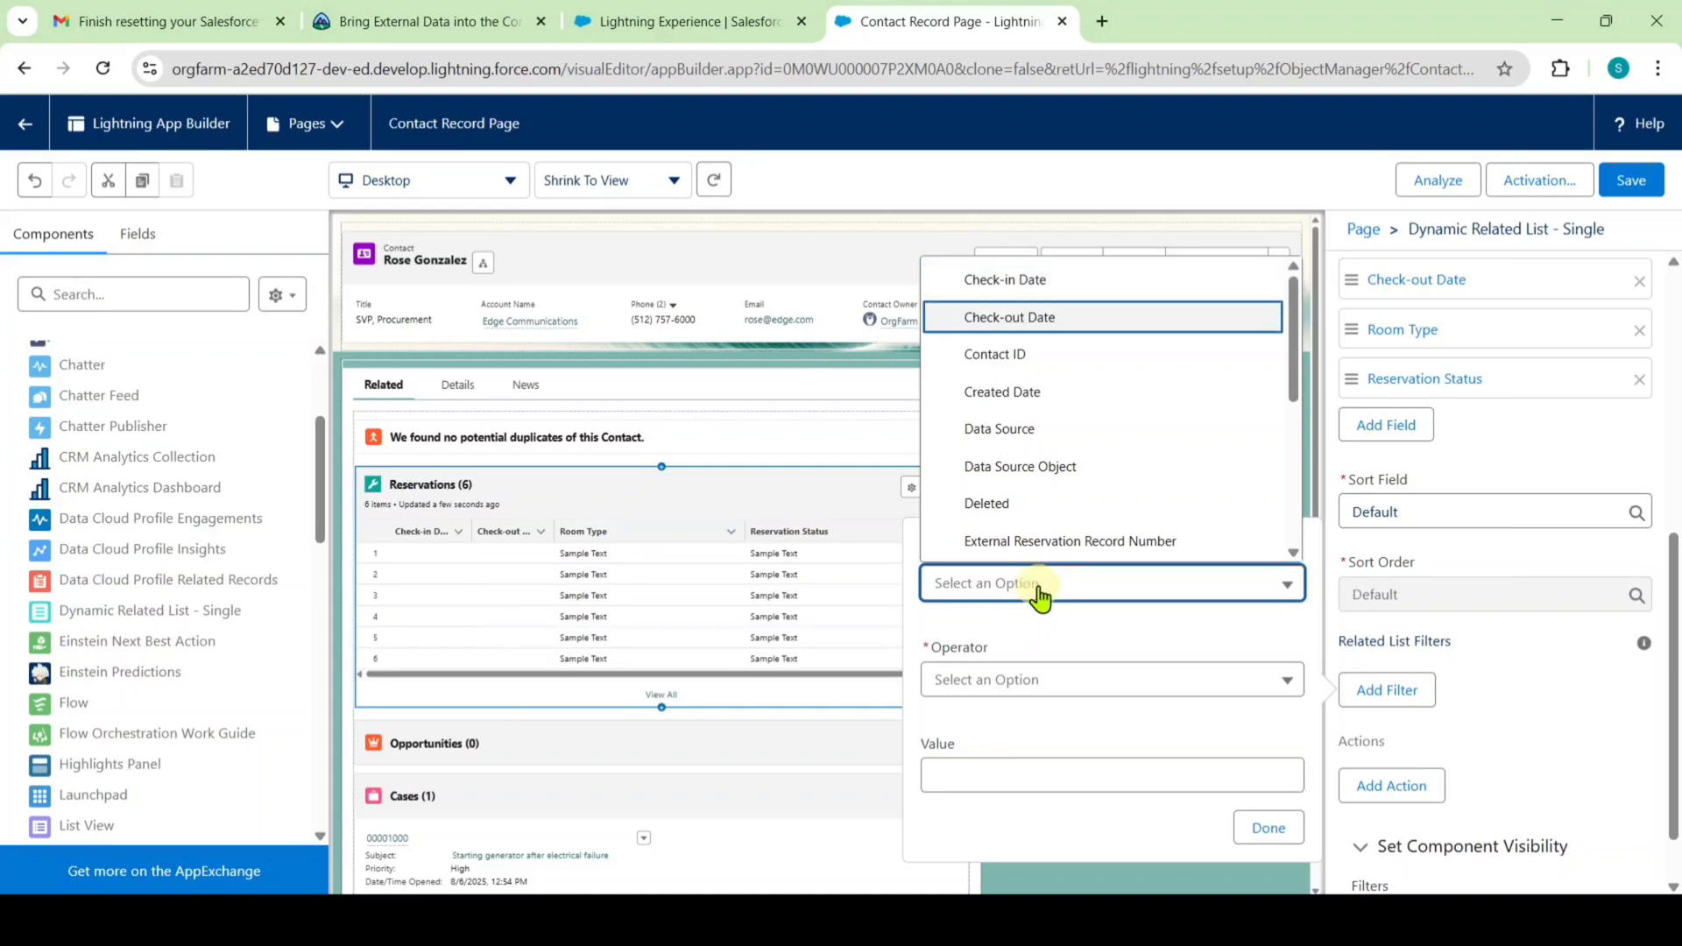
click(1044, 281)
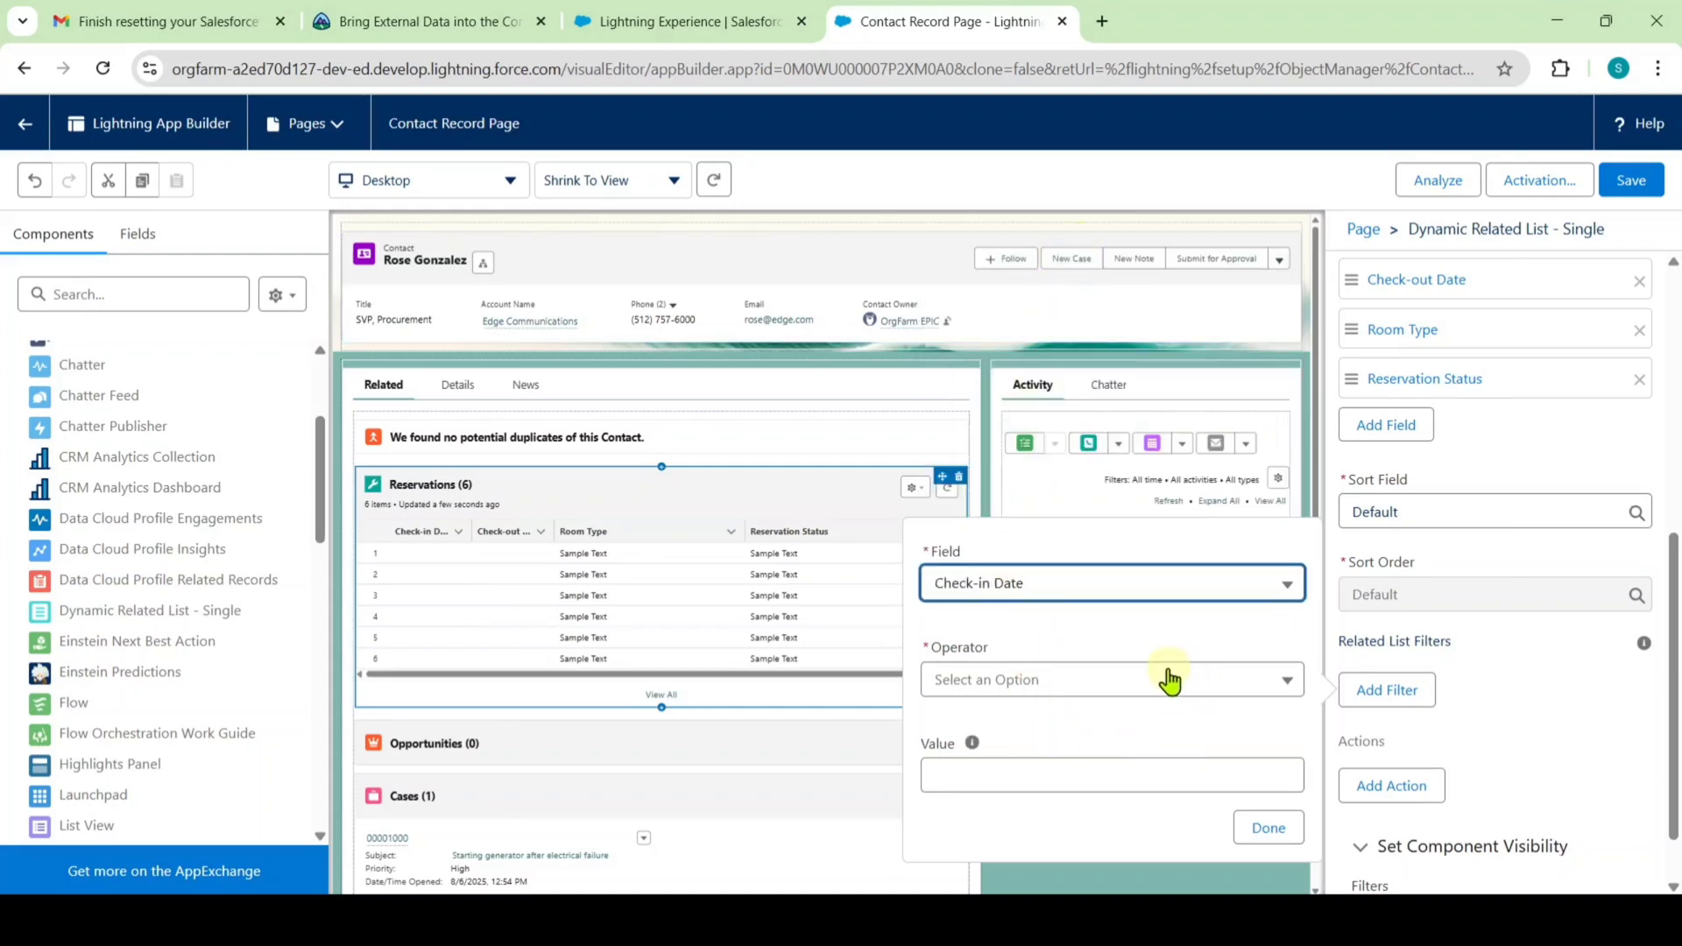
click(1066, 680)
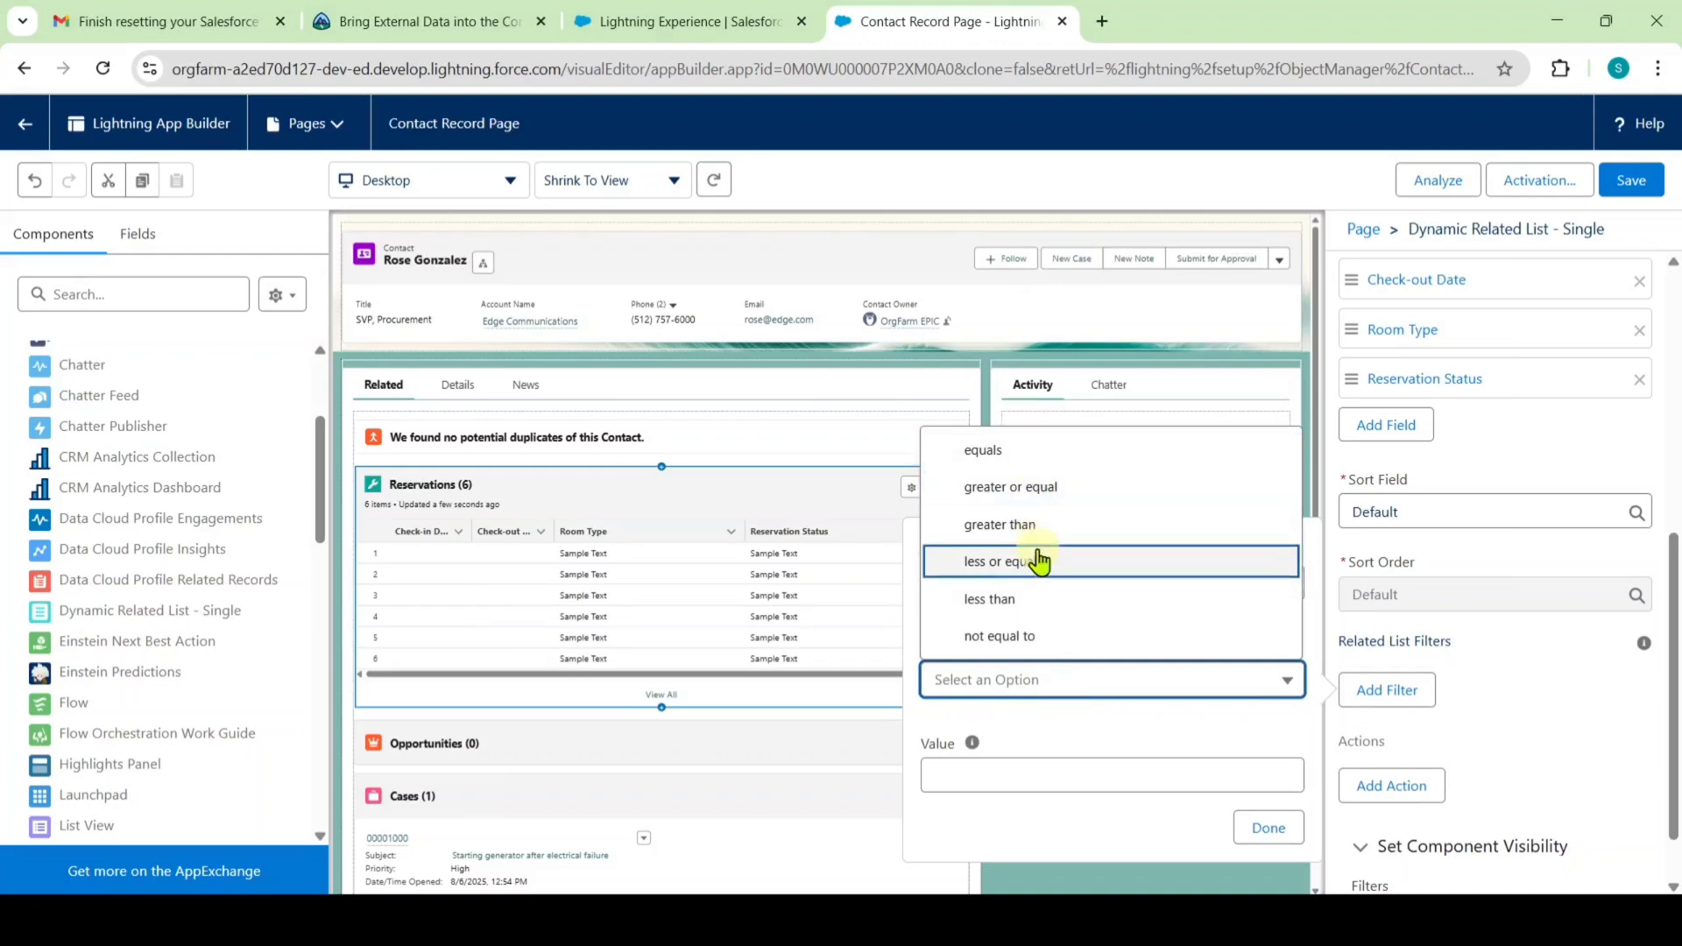
click(1046, 632)
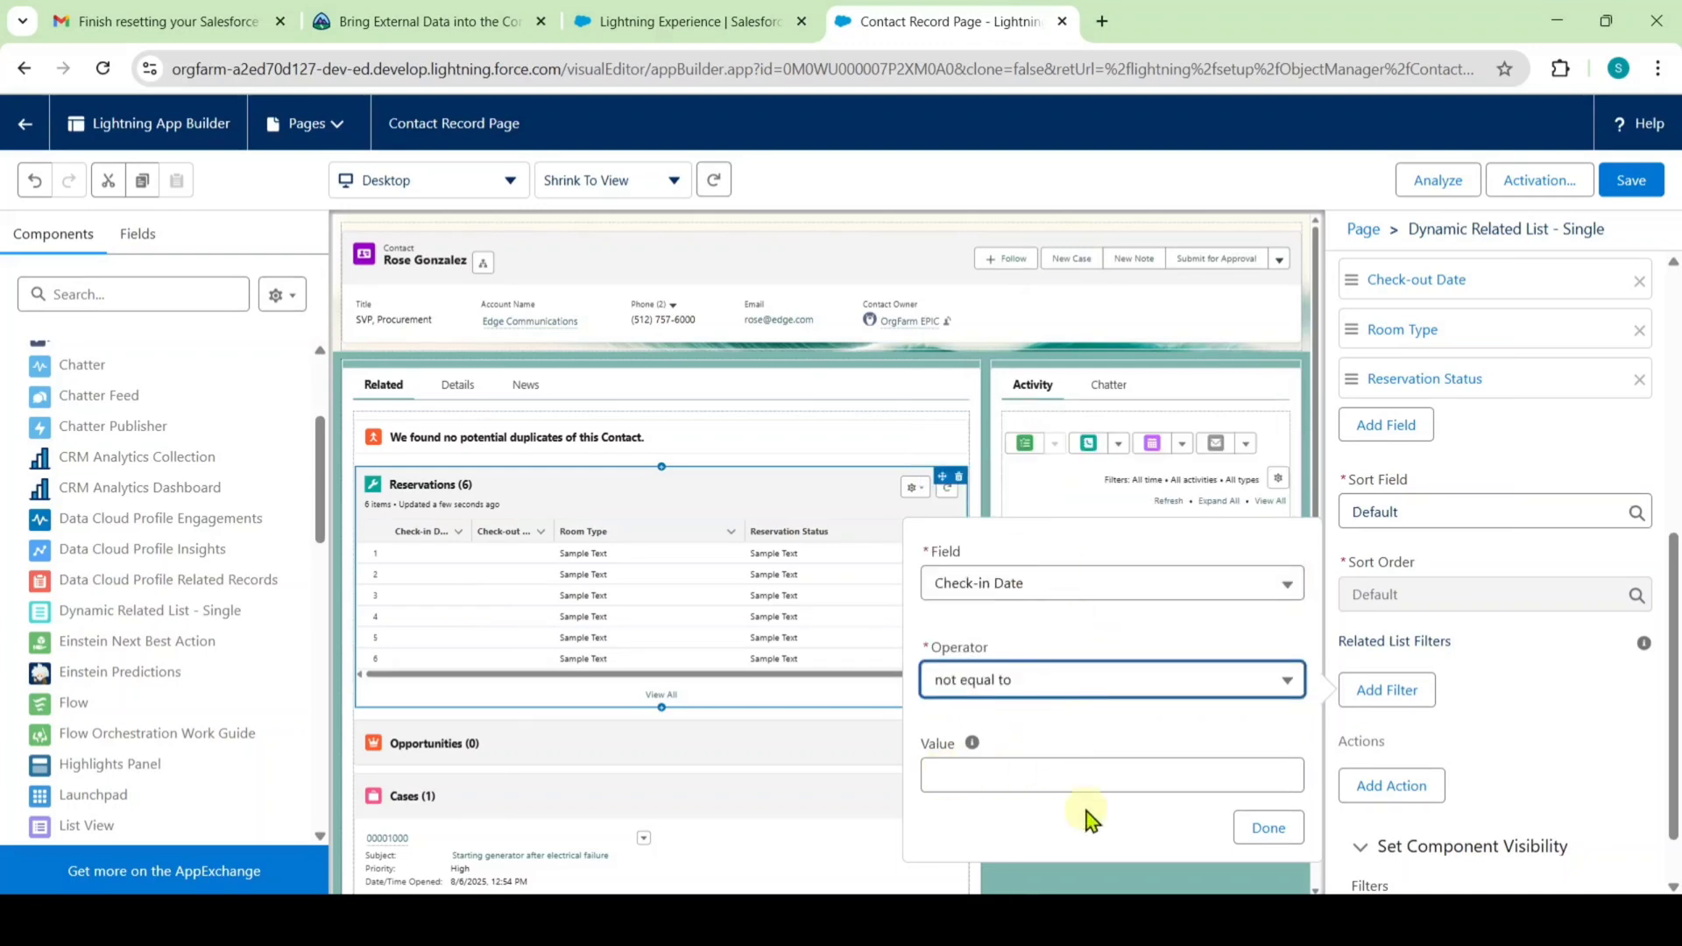
click(1263, 832)
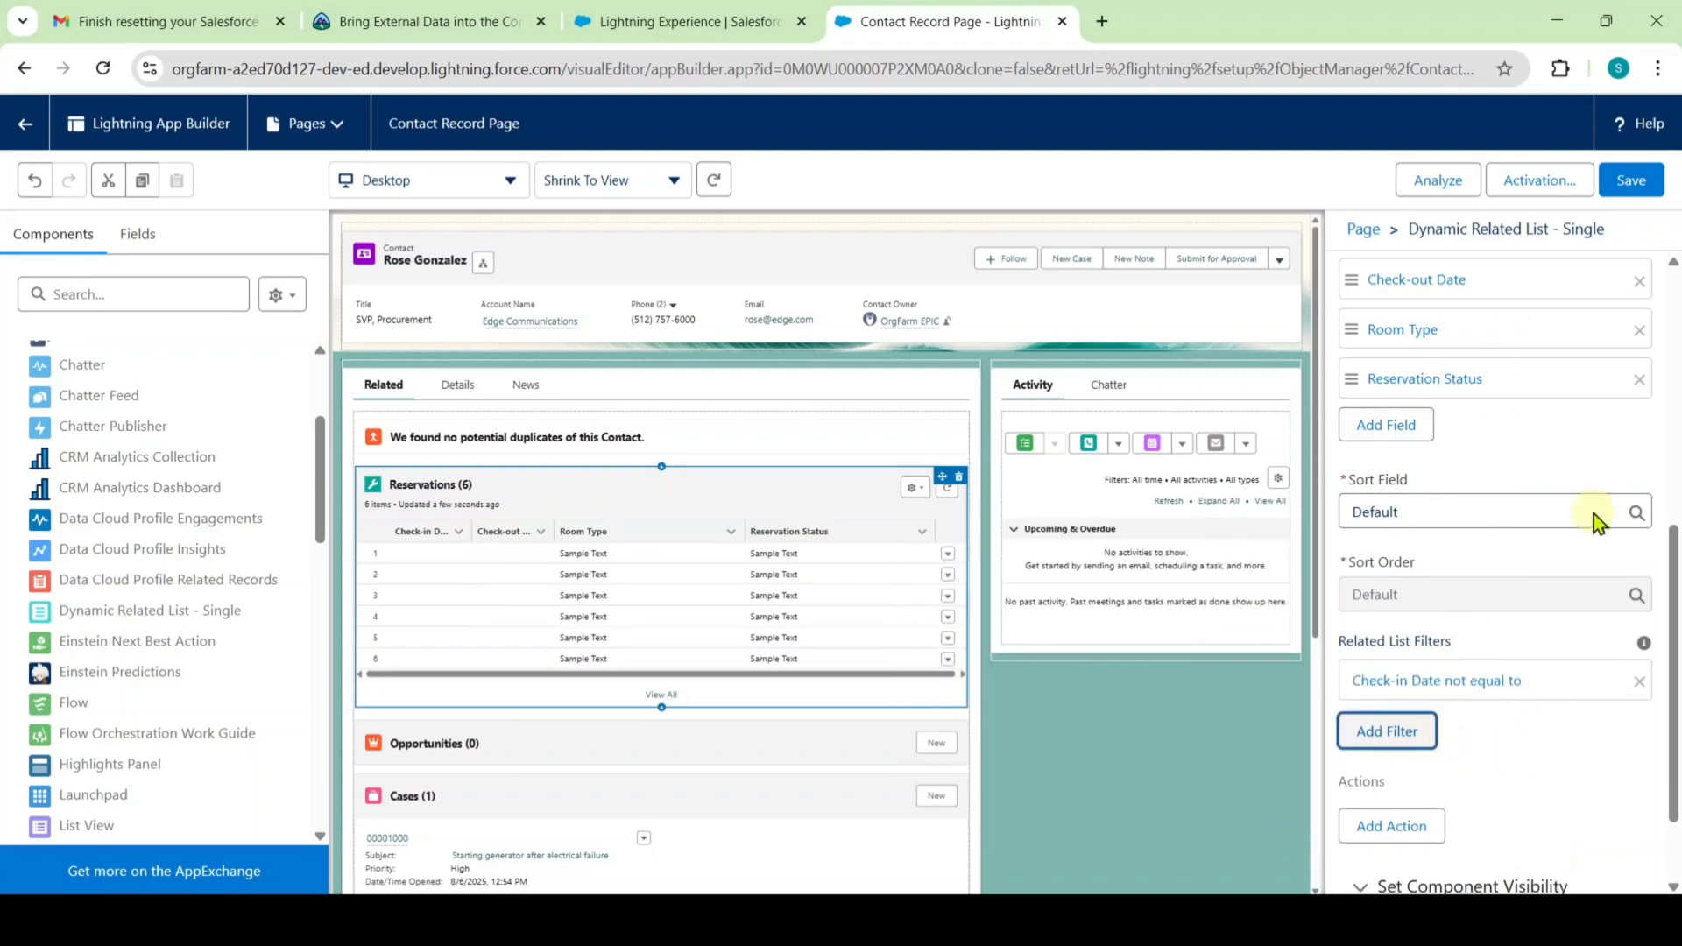
click(1628, 179)
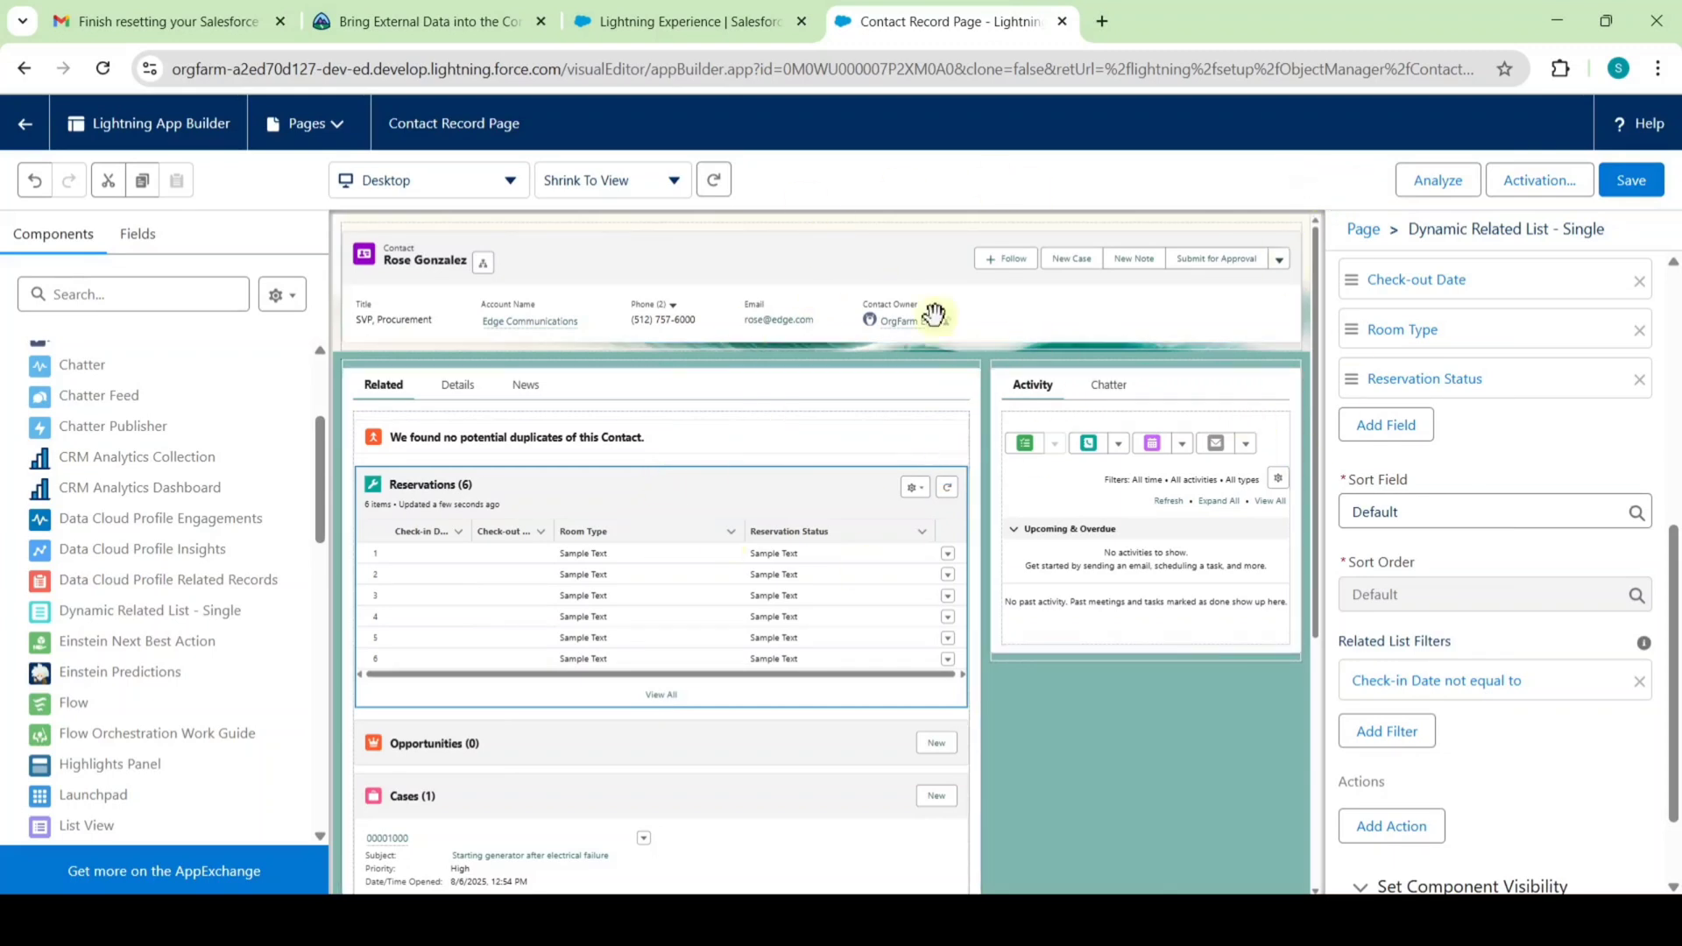
Step: Switch to the Trailhead unit, review its remaining instructions, and submit the step for verification to earn 100 points
click(443, 19)
scroll(578, 422, down, 15)
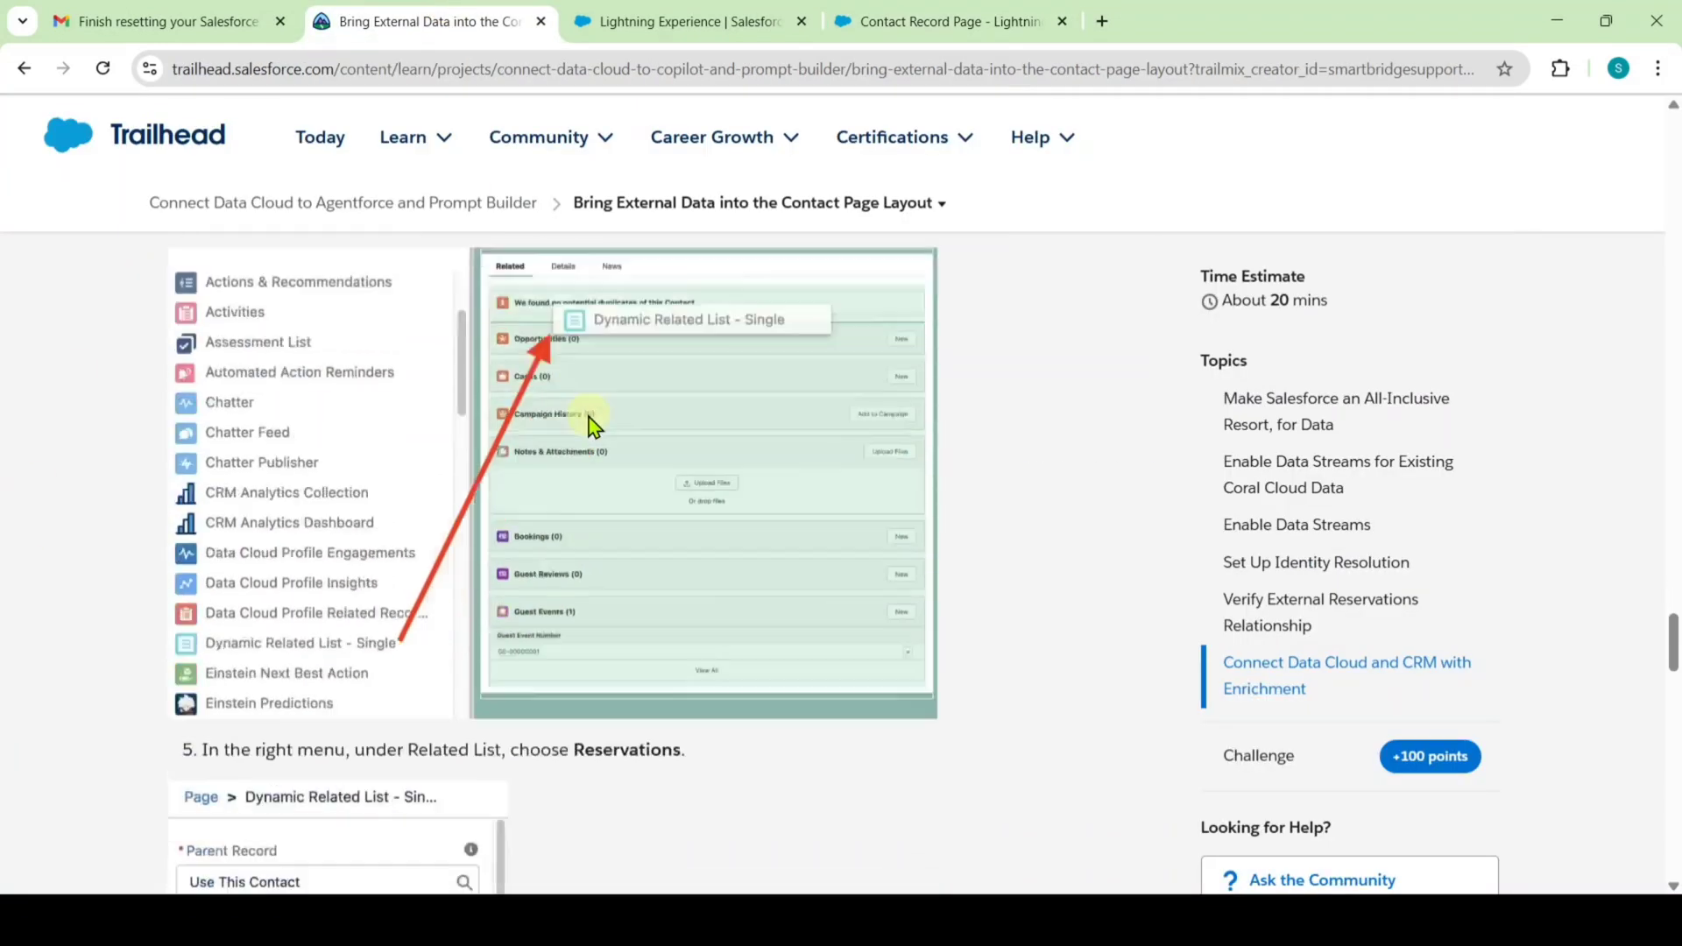
scroll(589, 425, down, 5)
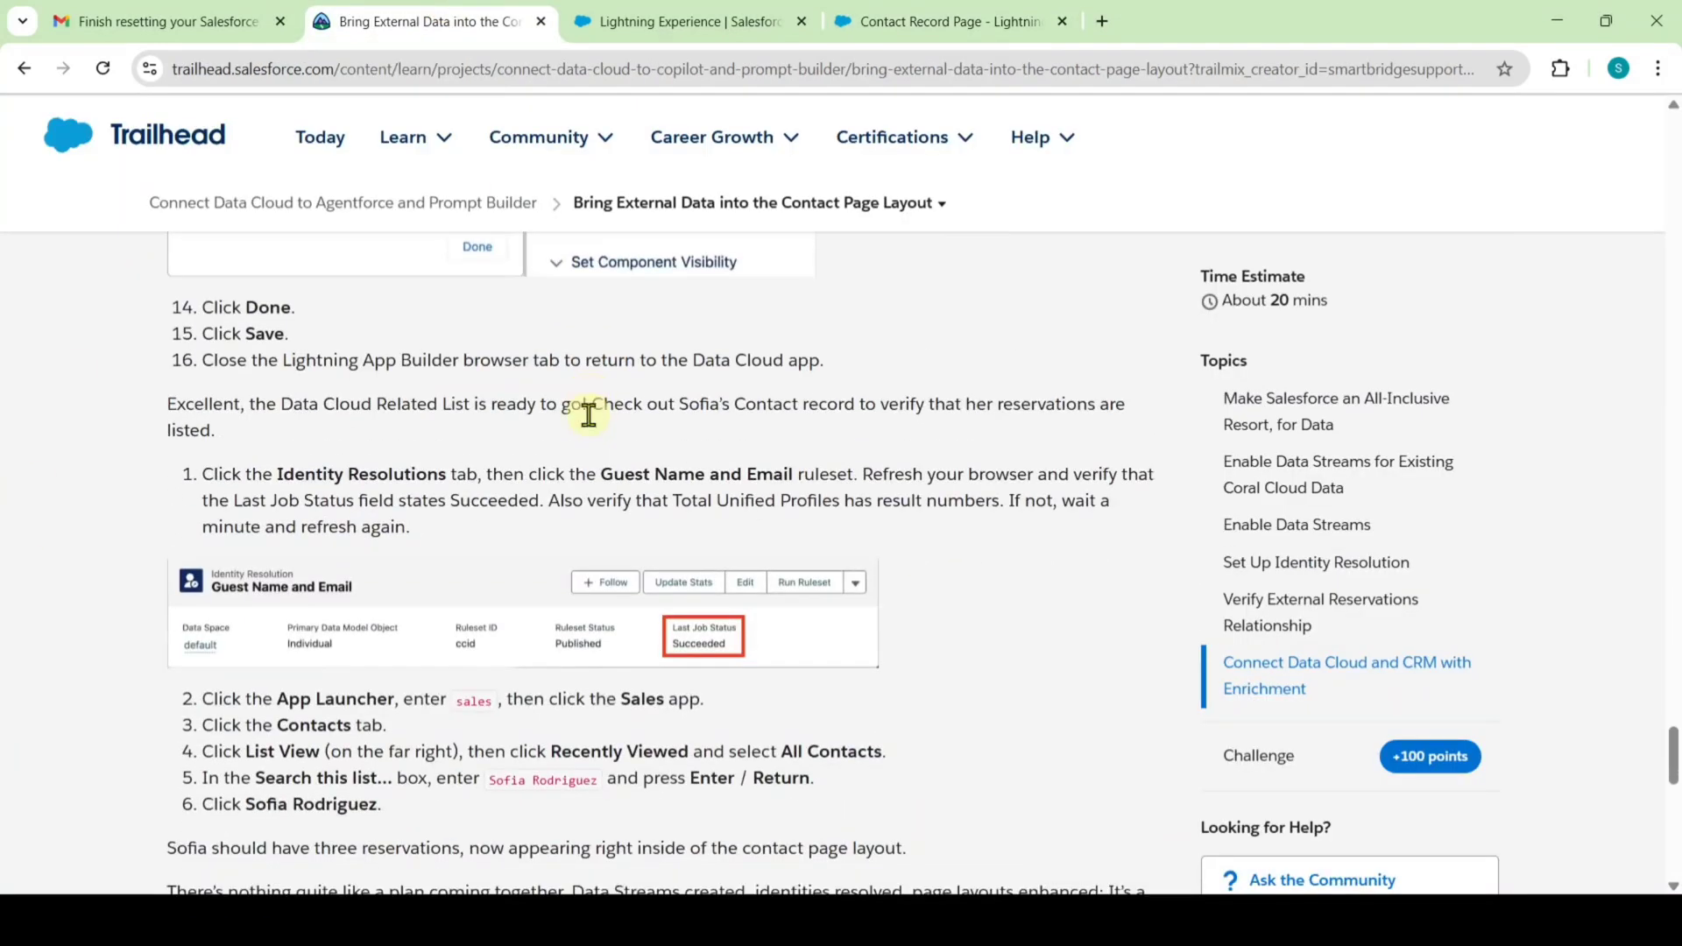
scroll(589, 414, down, 1)
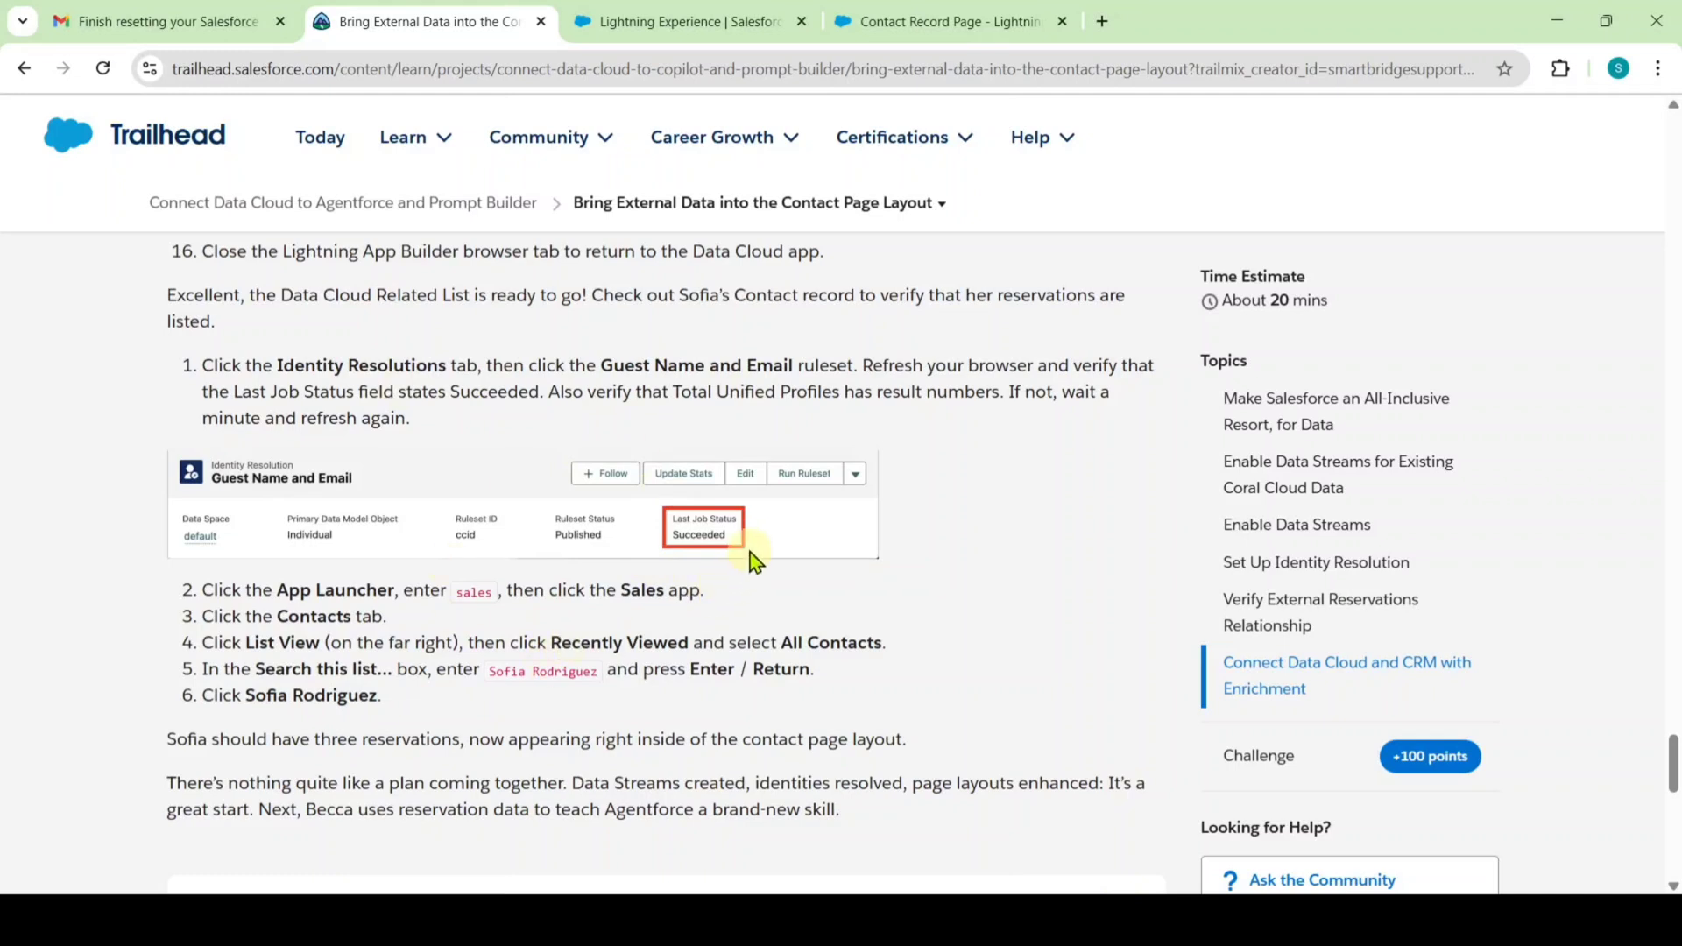
scroll(742, 478, down, 5)
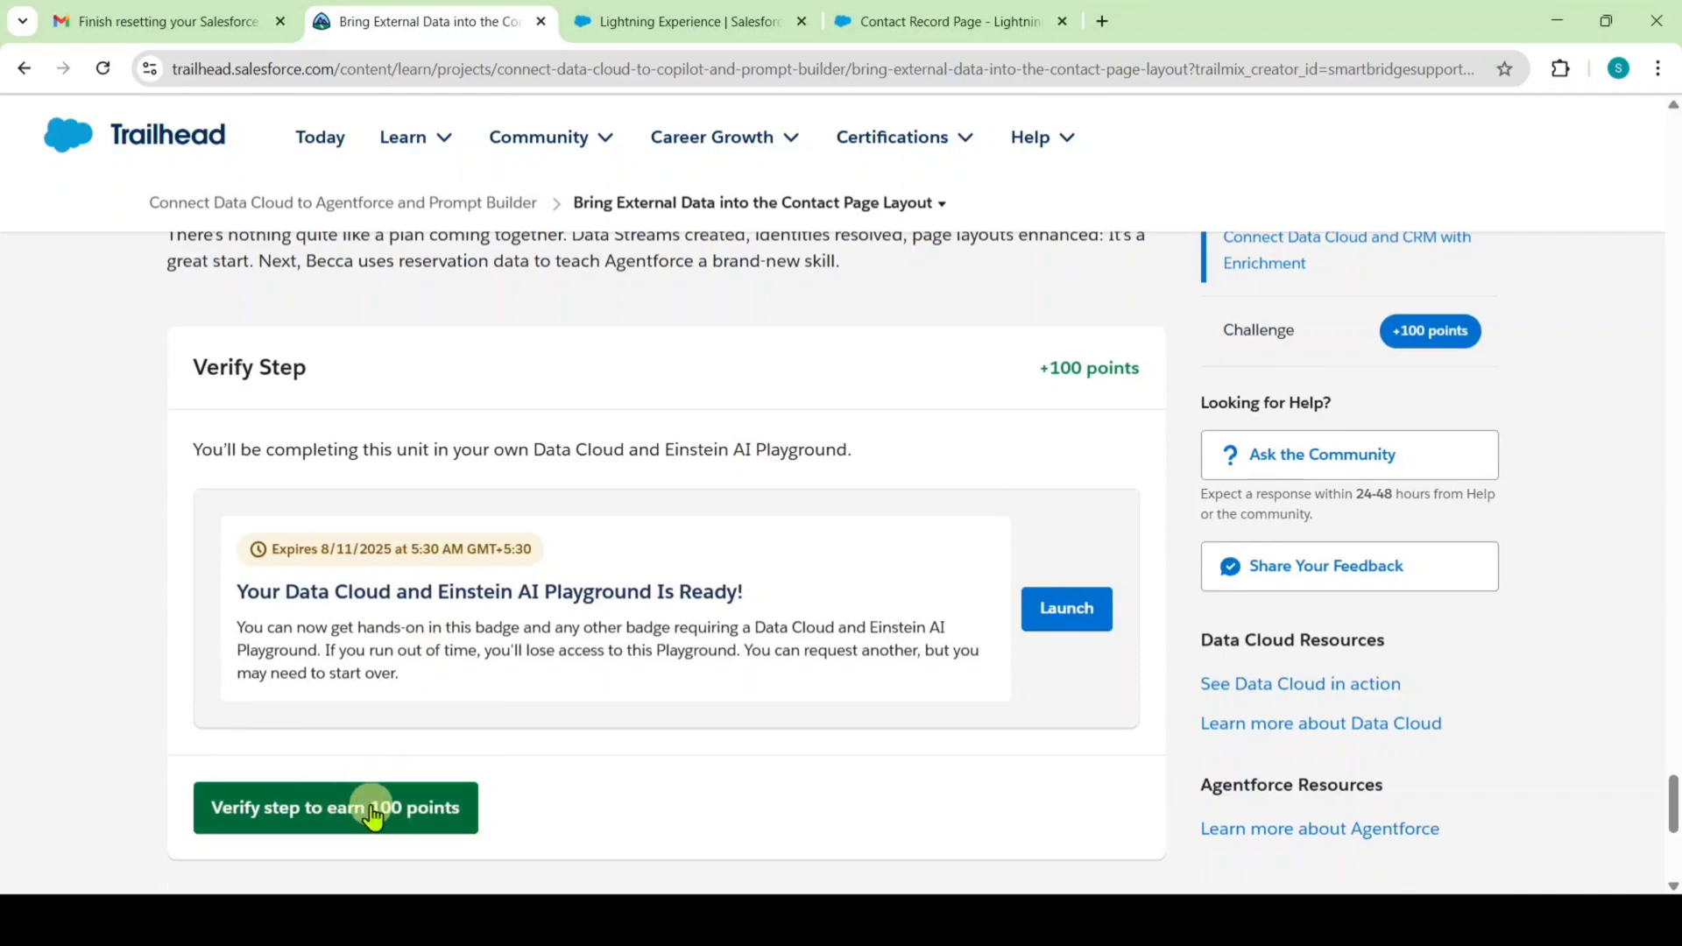
click(372, 813)
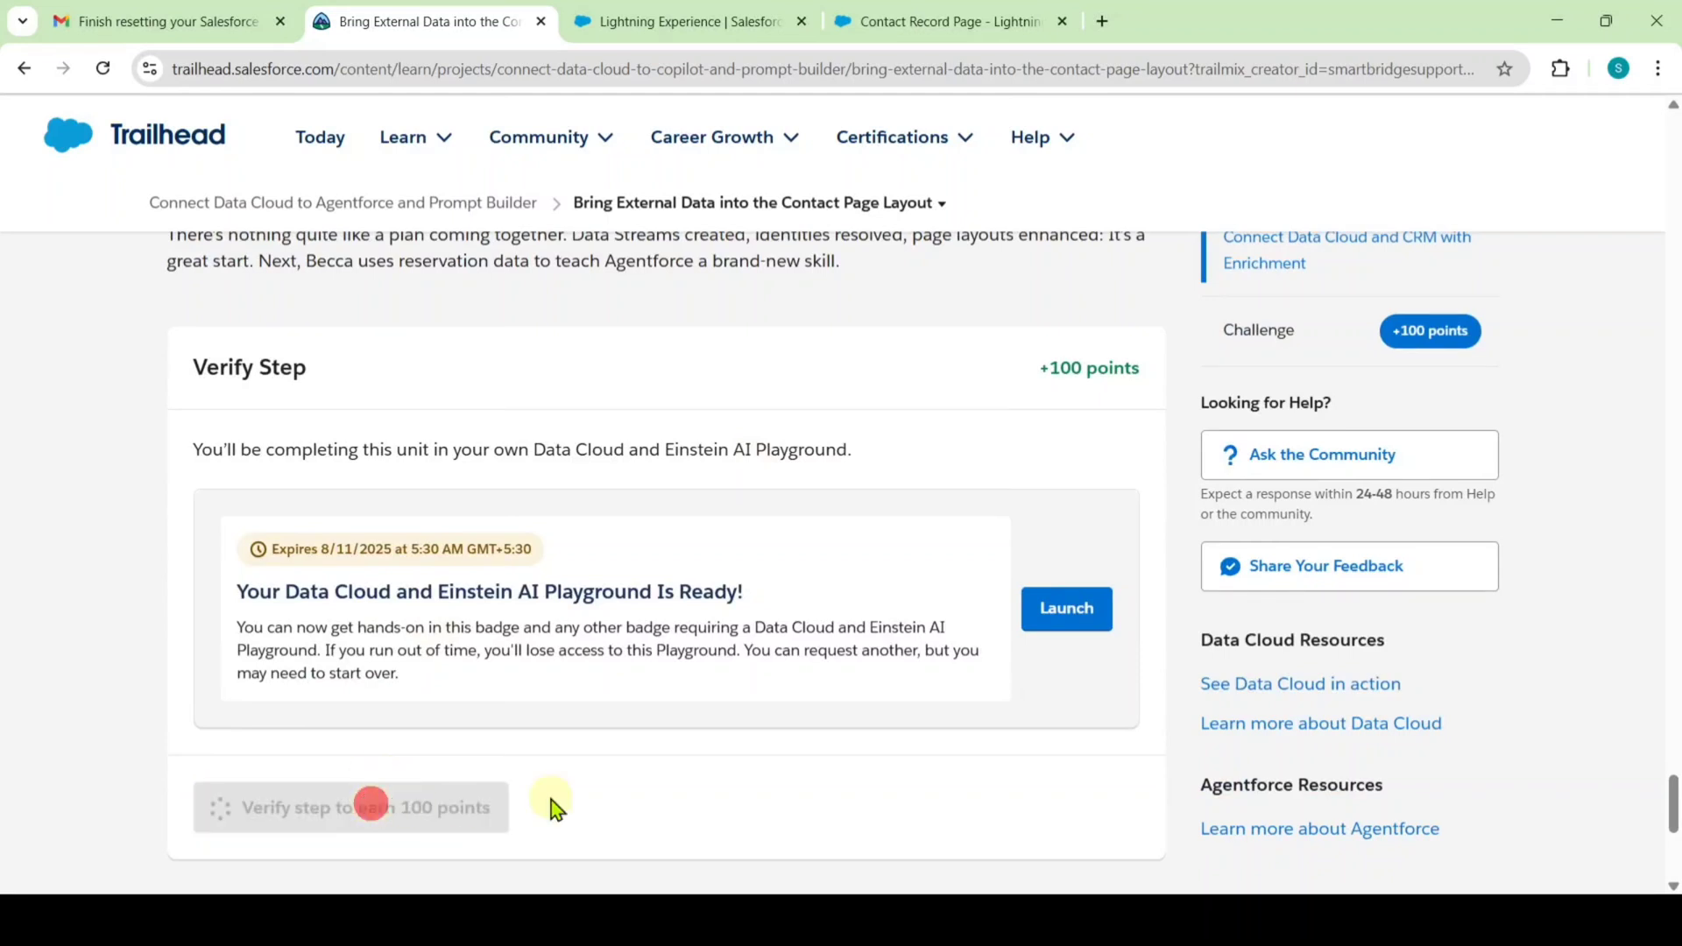